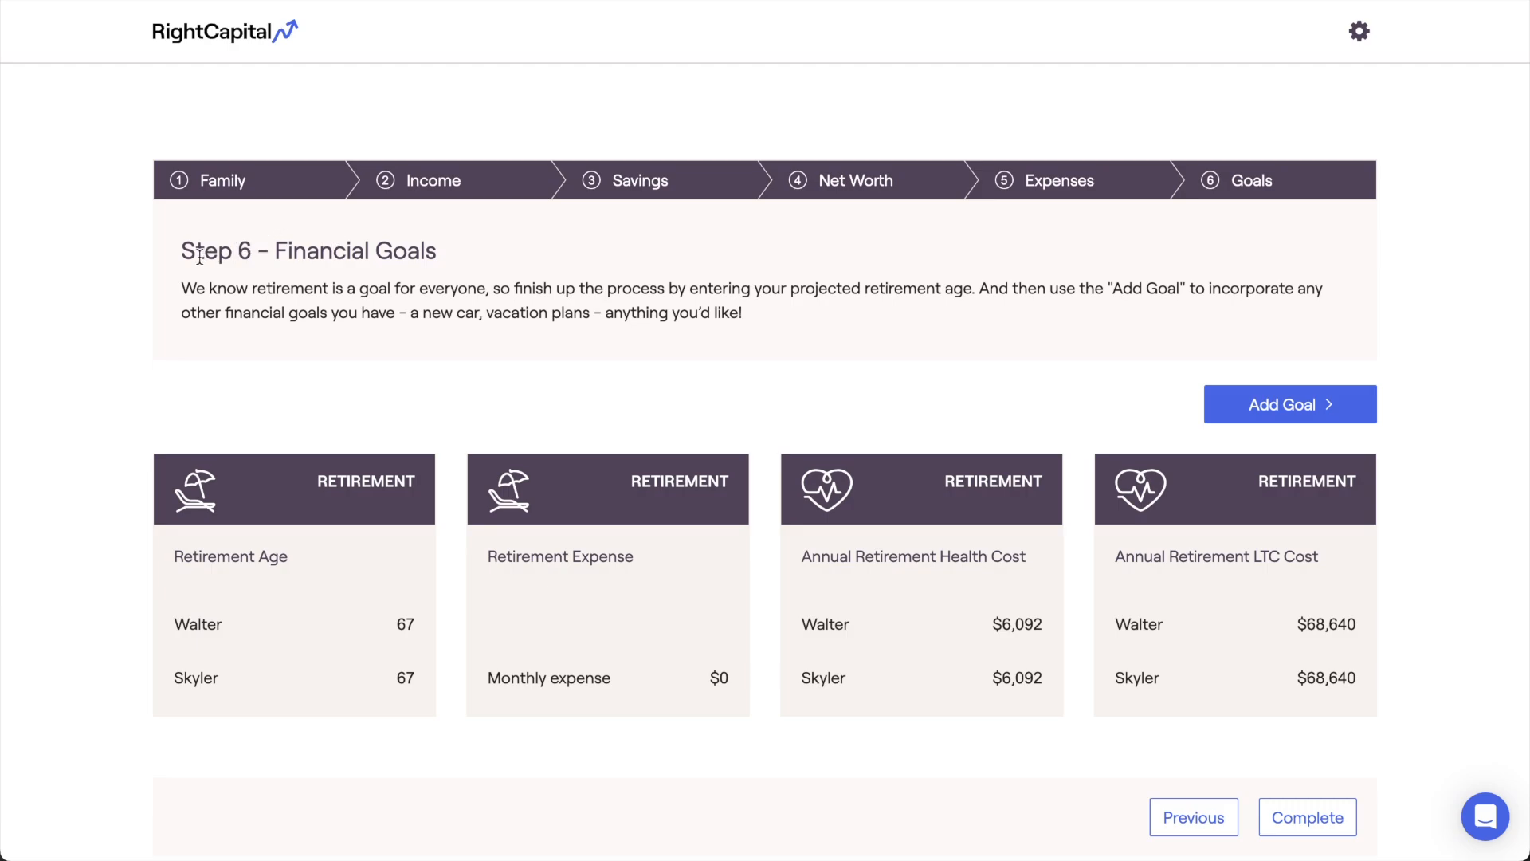
Look over the financial goals page and check which goal types can be added.
left_click_drag(182, 252, 445, 264)
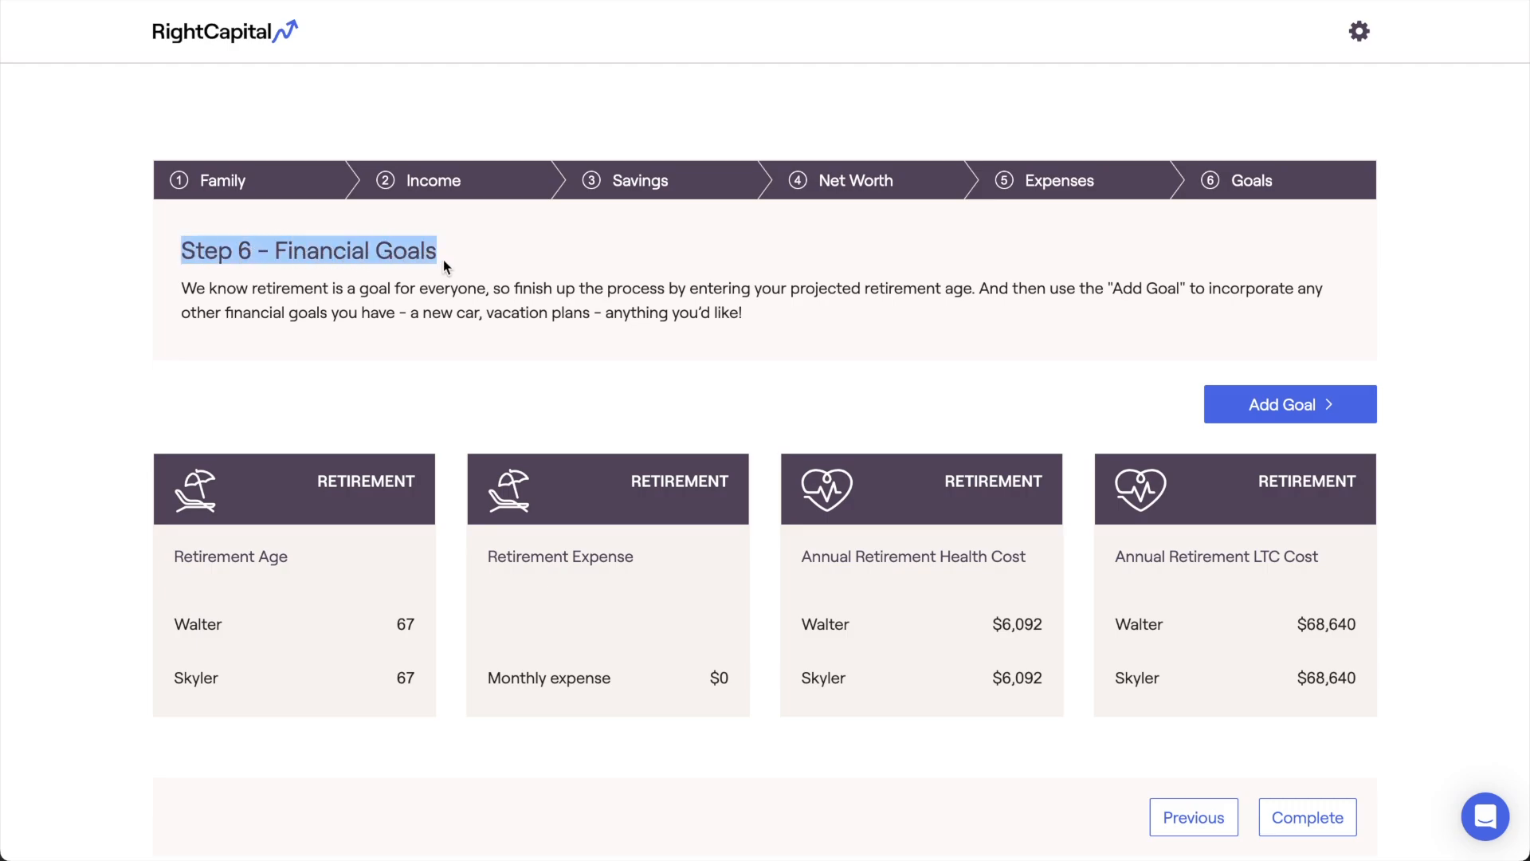
left_click(443, 260)
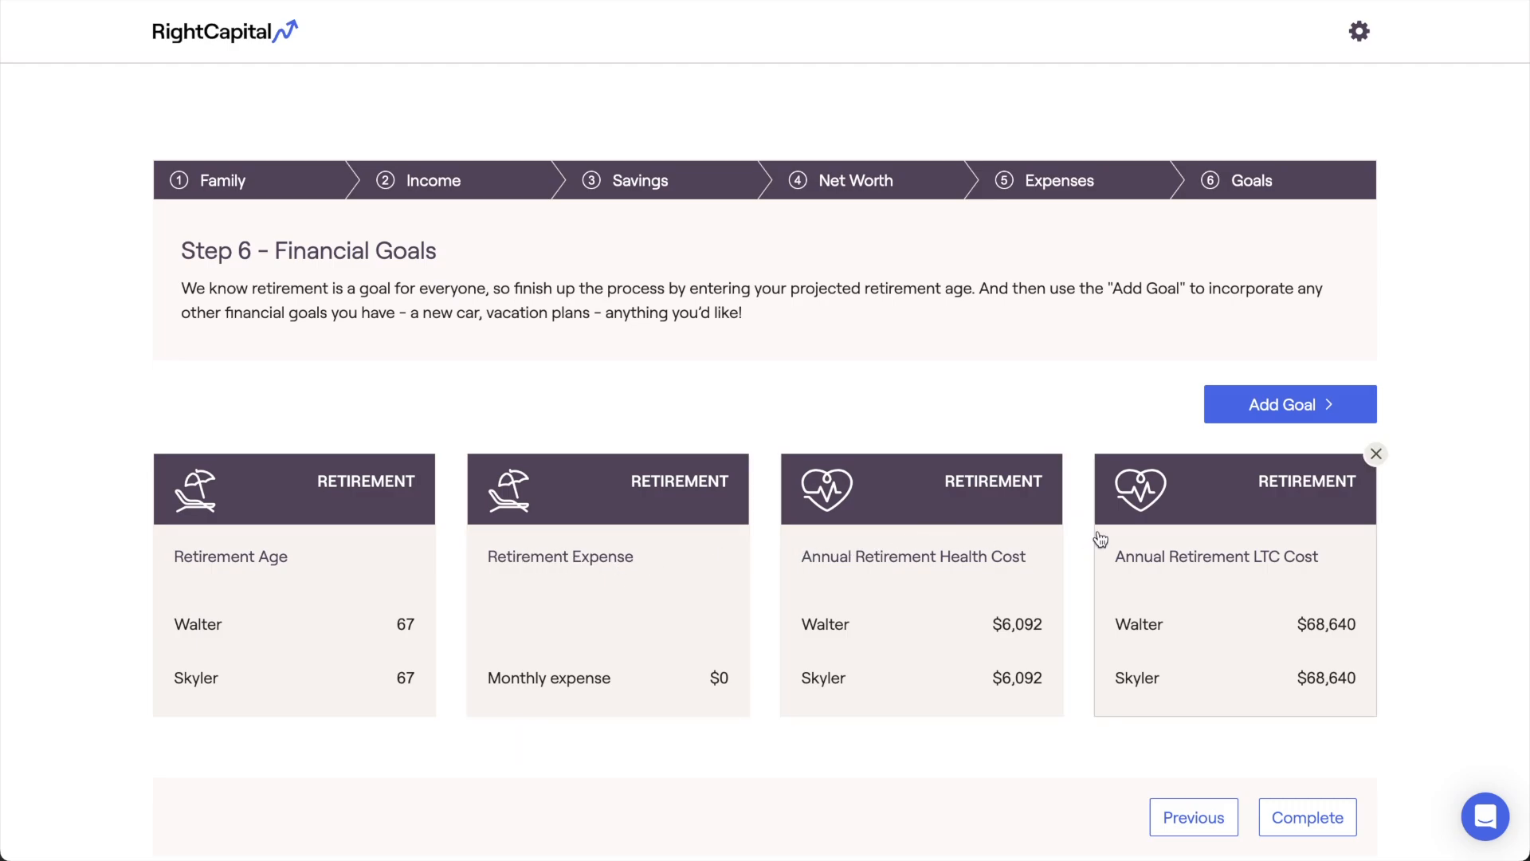
left_click(1225, 415)
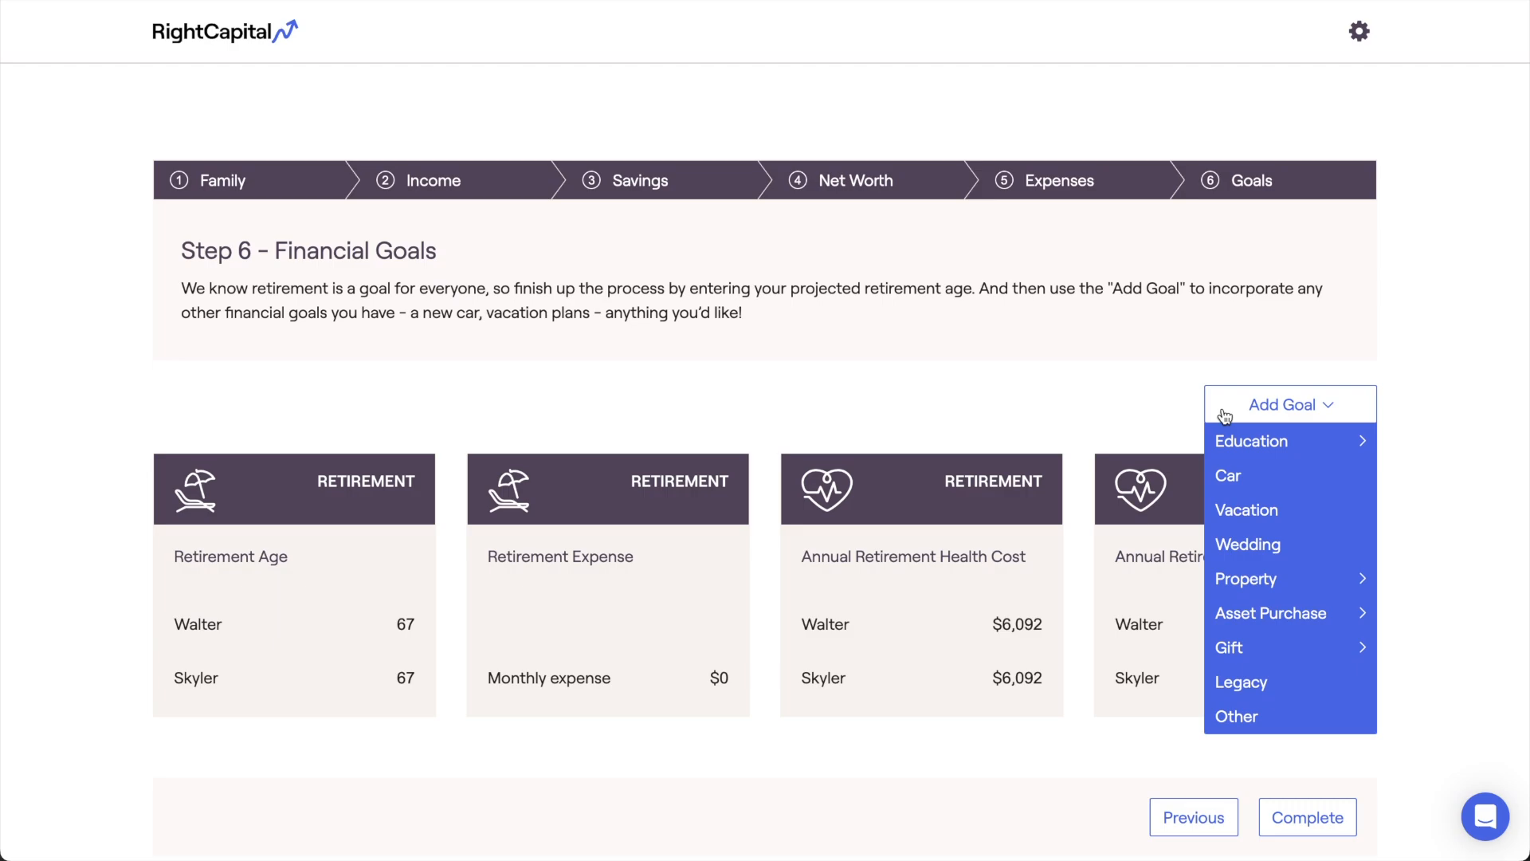
left_click(1225, 415)
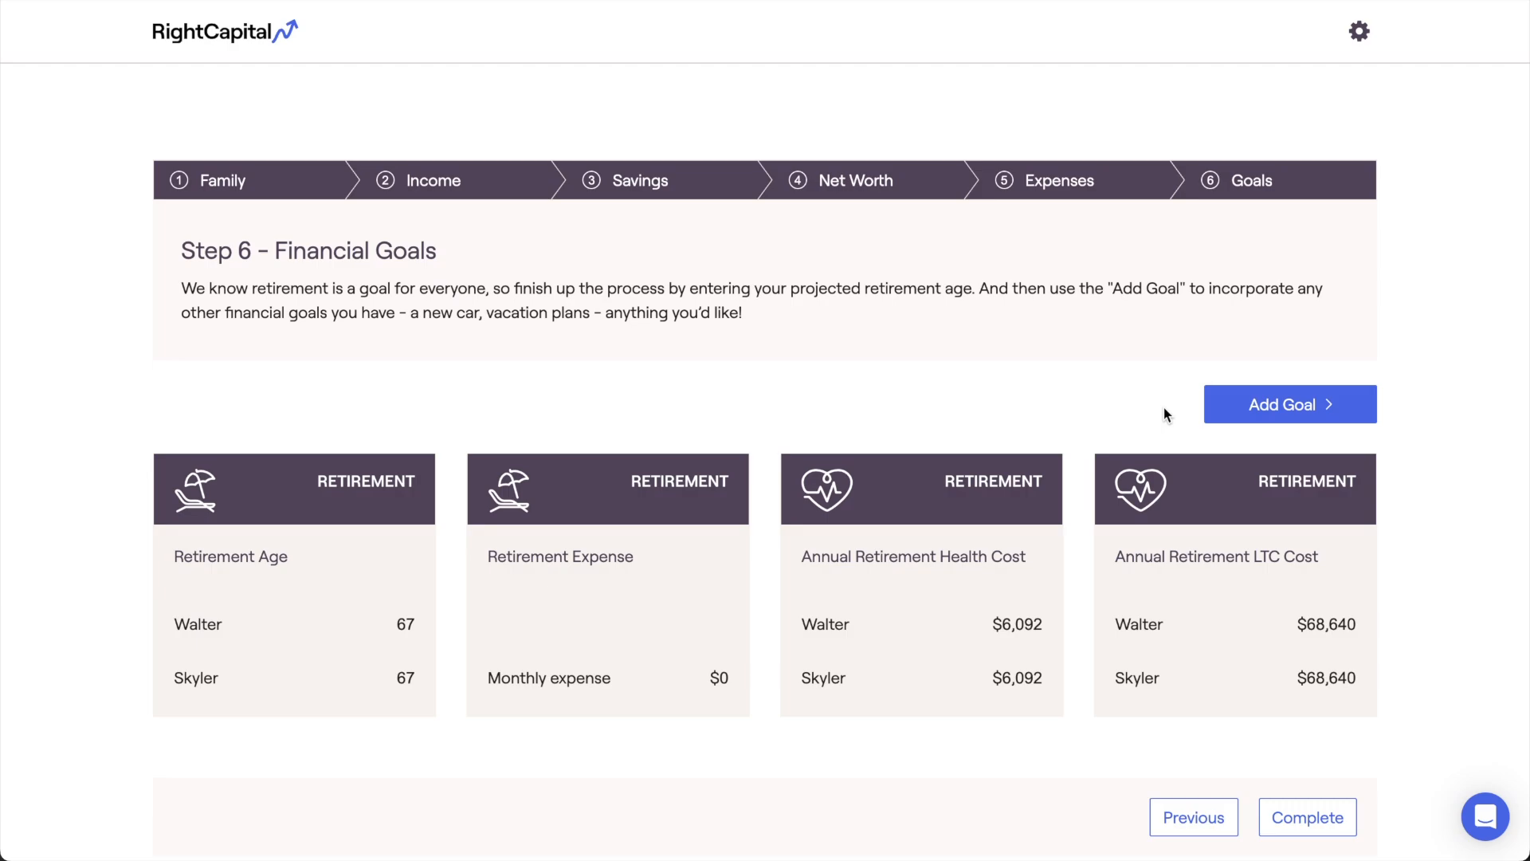
Open the Retirement Age goal and set both spouses' retirement age to 65.
left_click(353, 583)
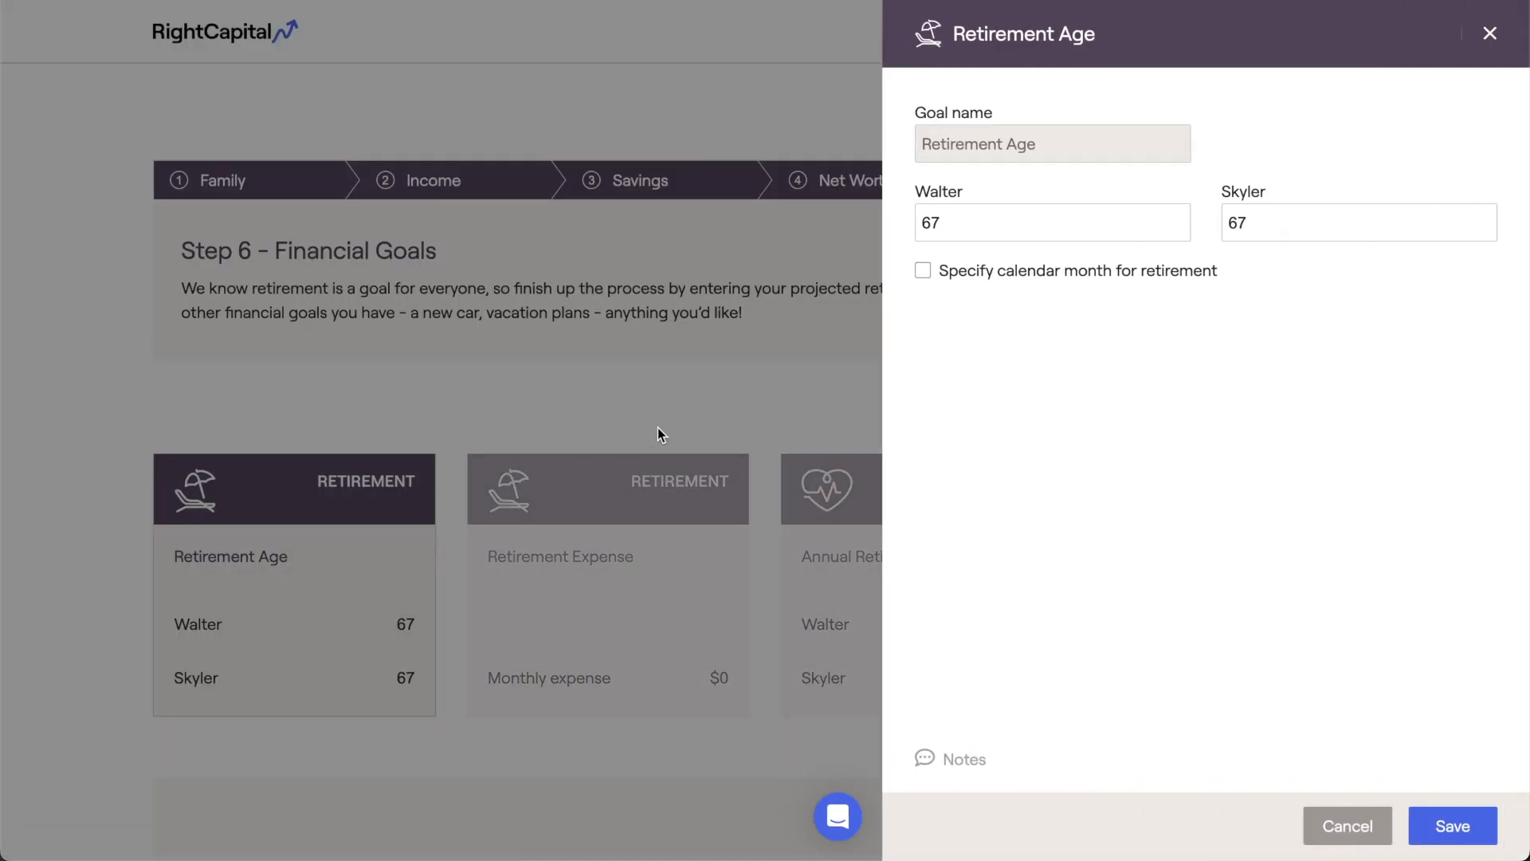
left_click(966, 226)
key("BackSpace")
type("5")
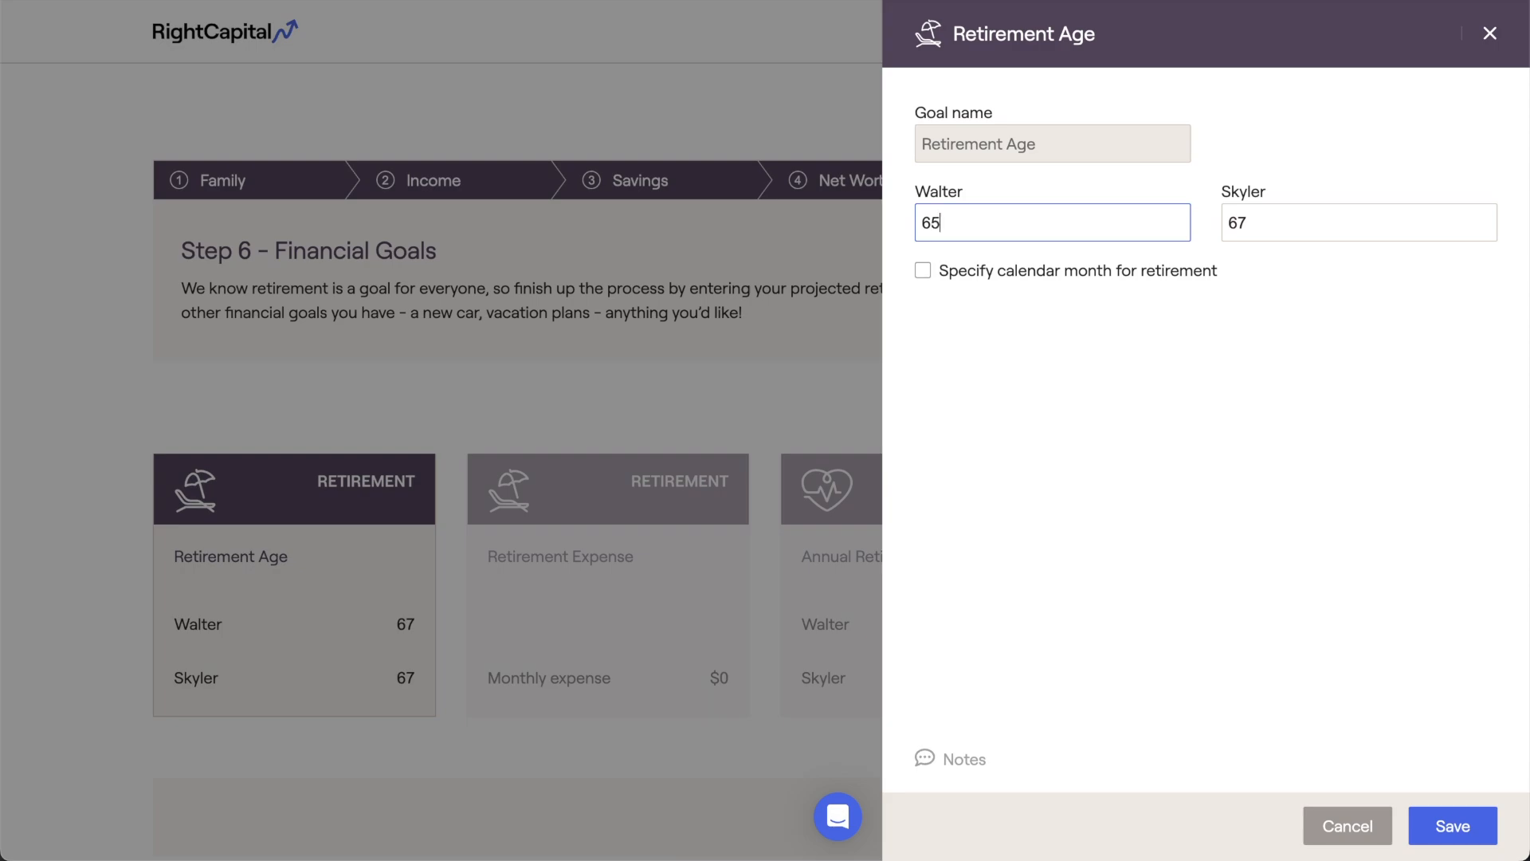
left_click(1268, 226)
key("BackSpace")
type("5")
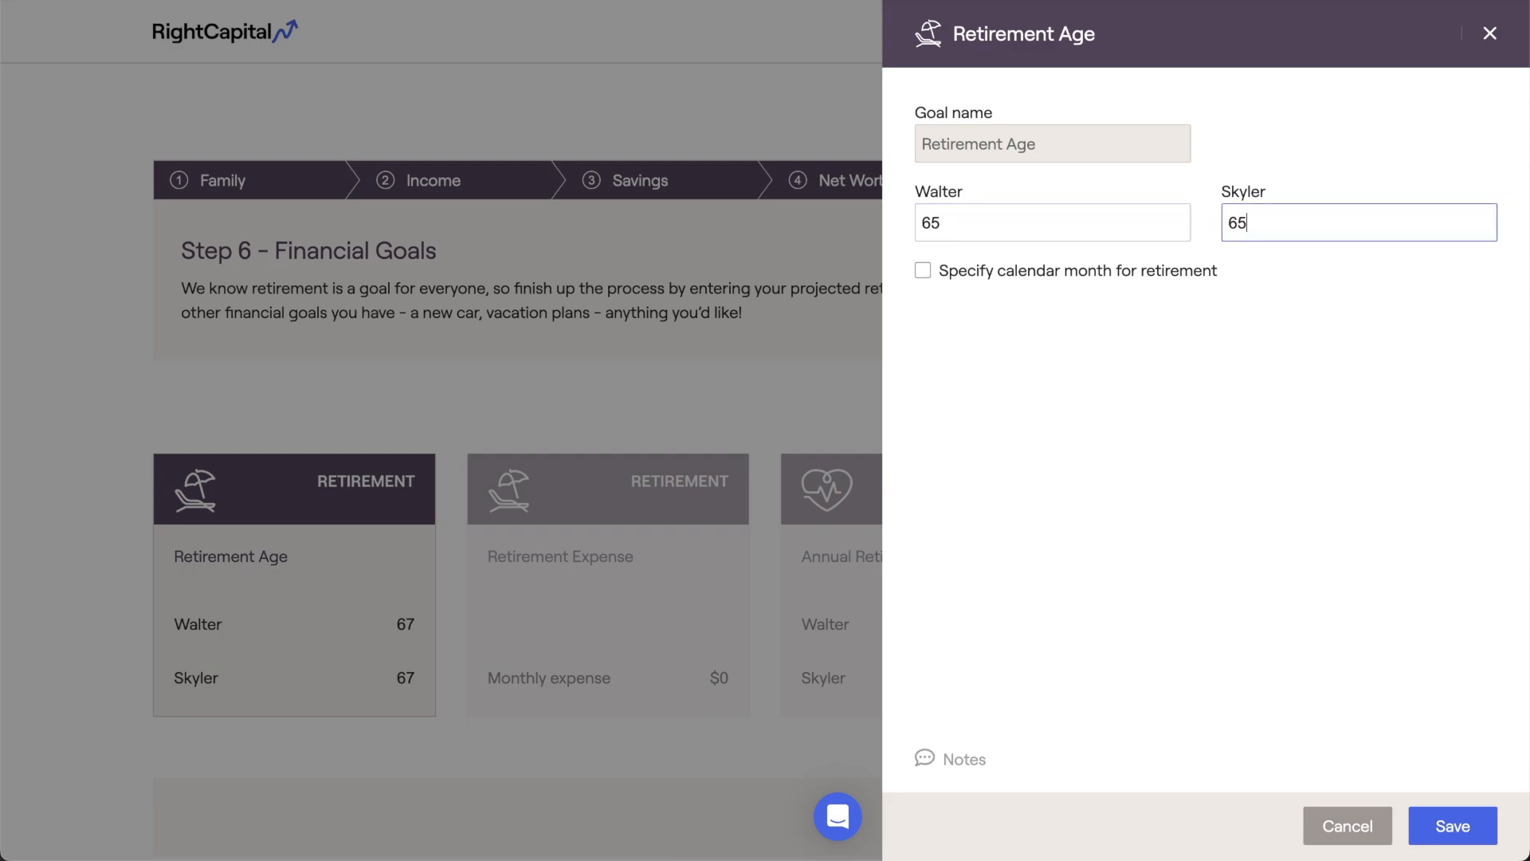
Specify calendar months for retirement, June for the first spouse and September for the second, and save the goal.
left_click(1168, 277)
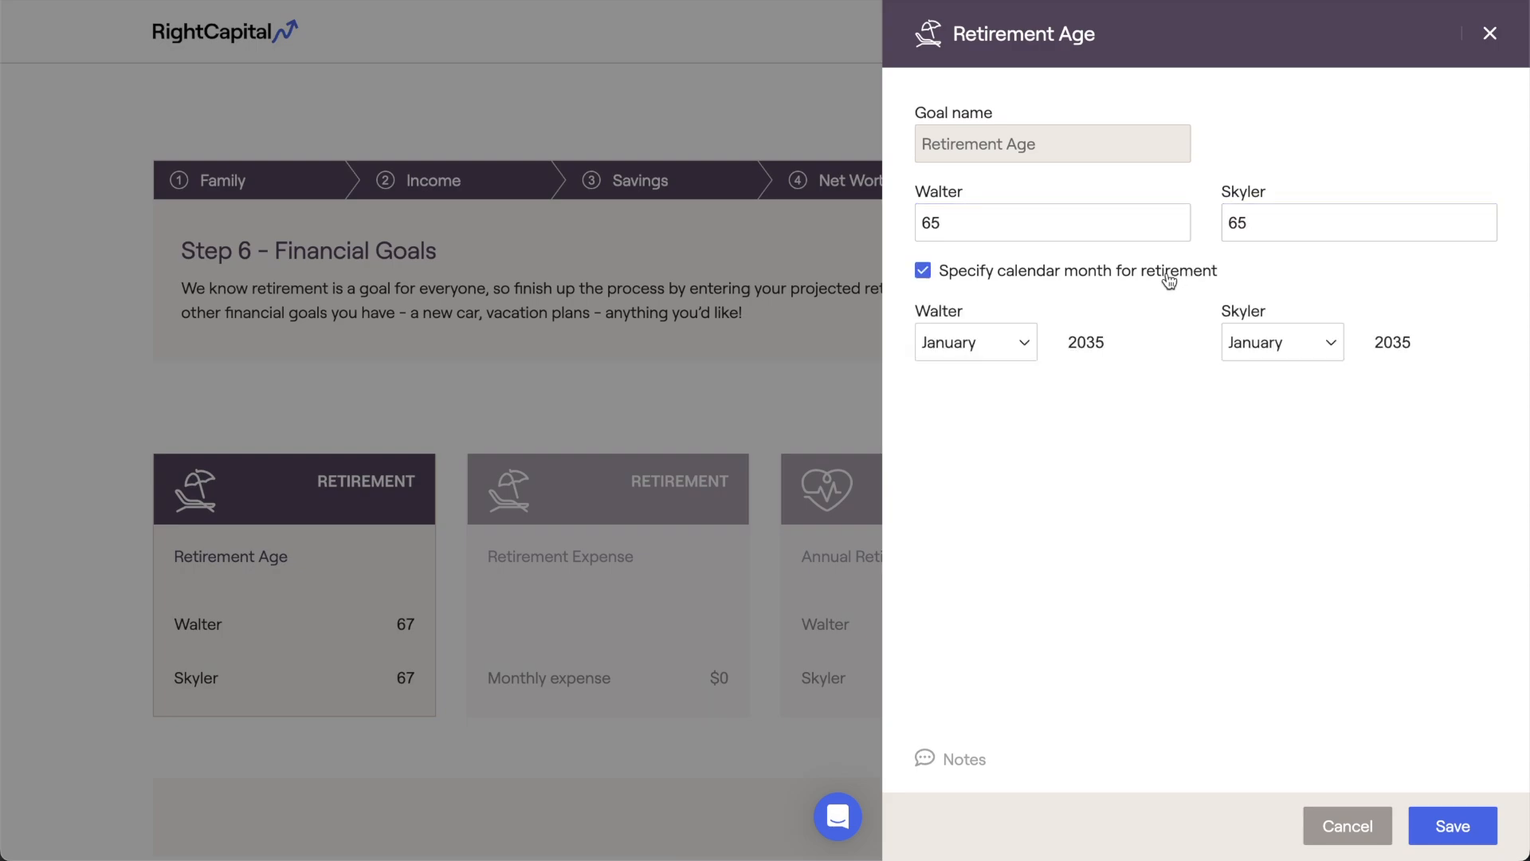
left_click(1027, 342)
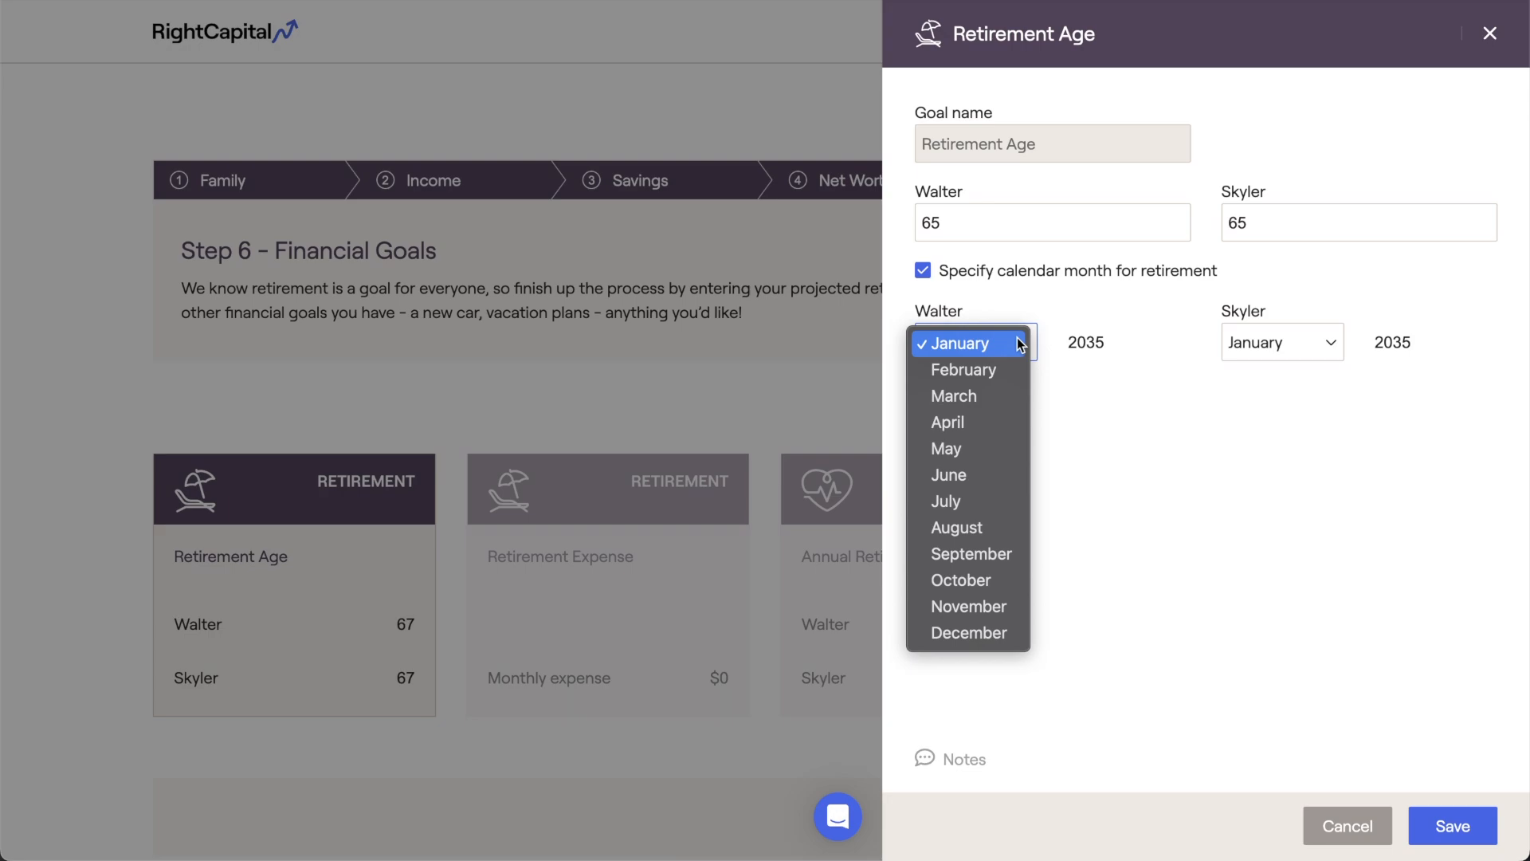
left_click(1017, 475)
left_click(1302, 352)
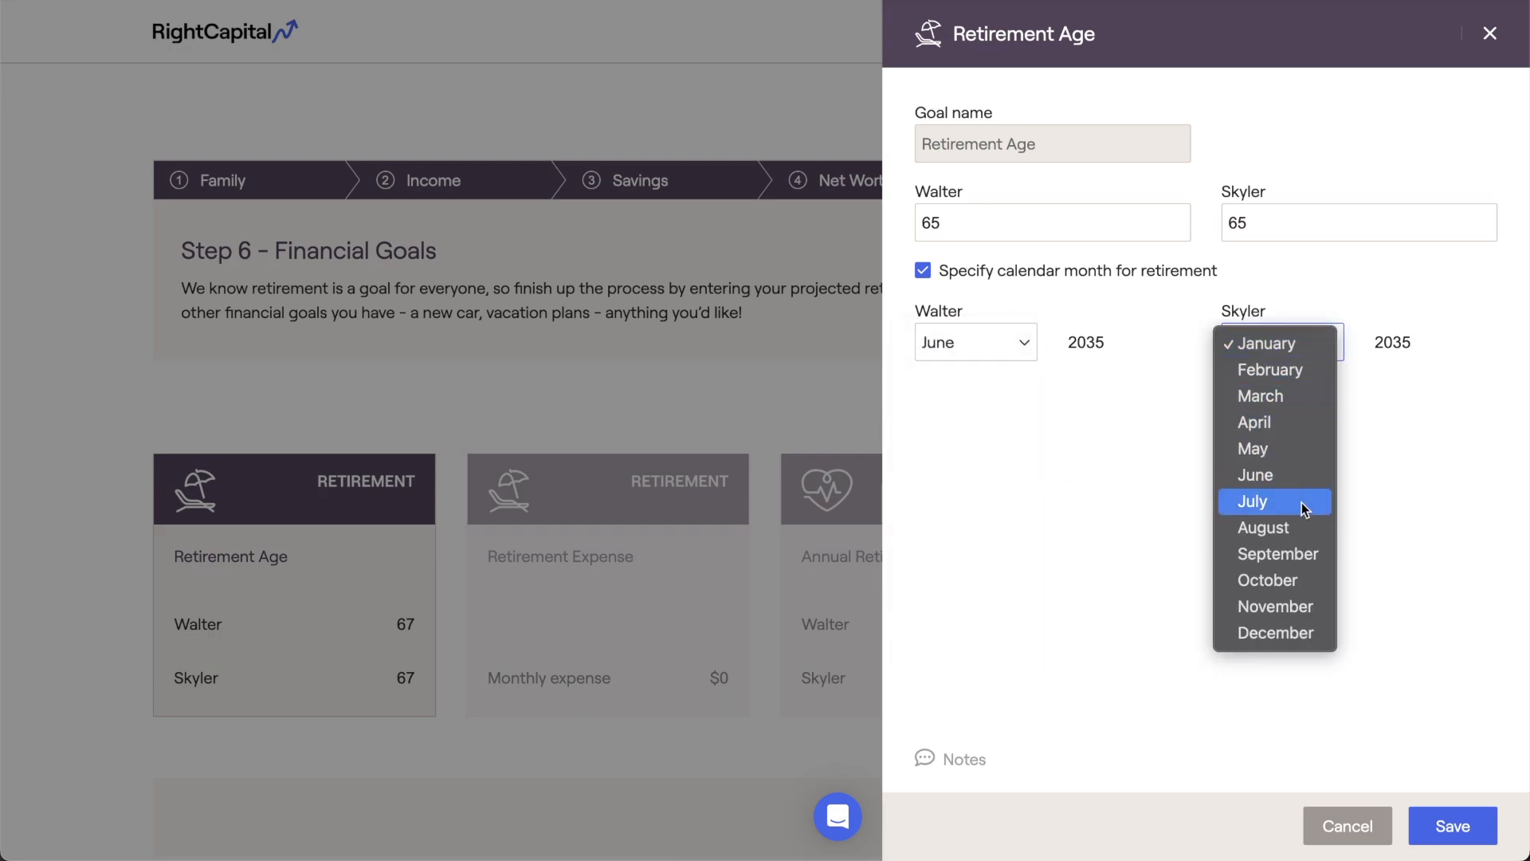
left_click(1303, 553)
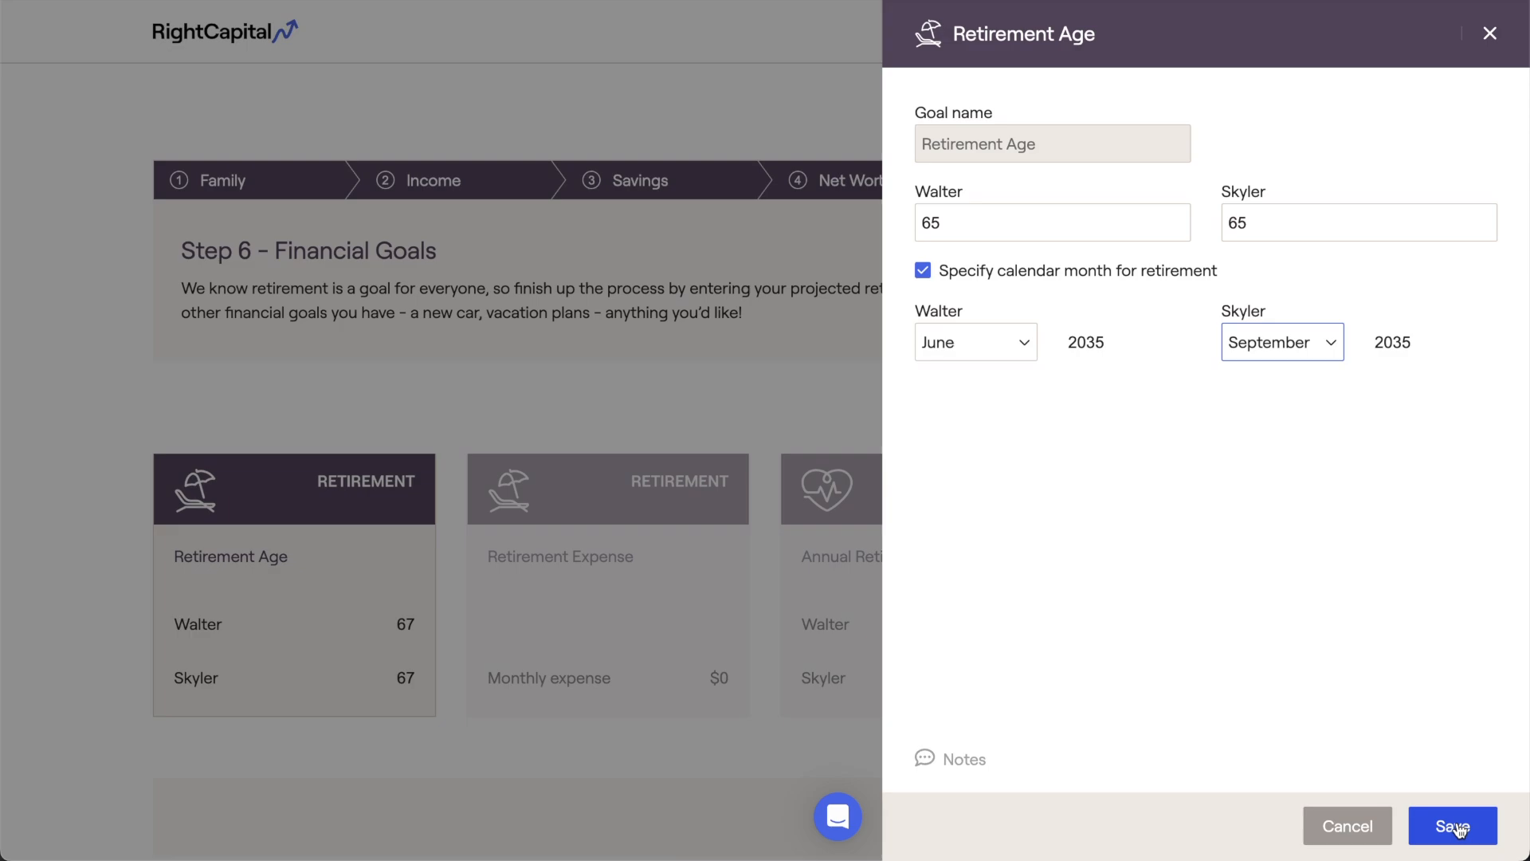
left_click(1458, 828)
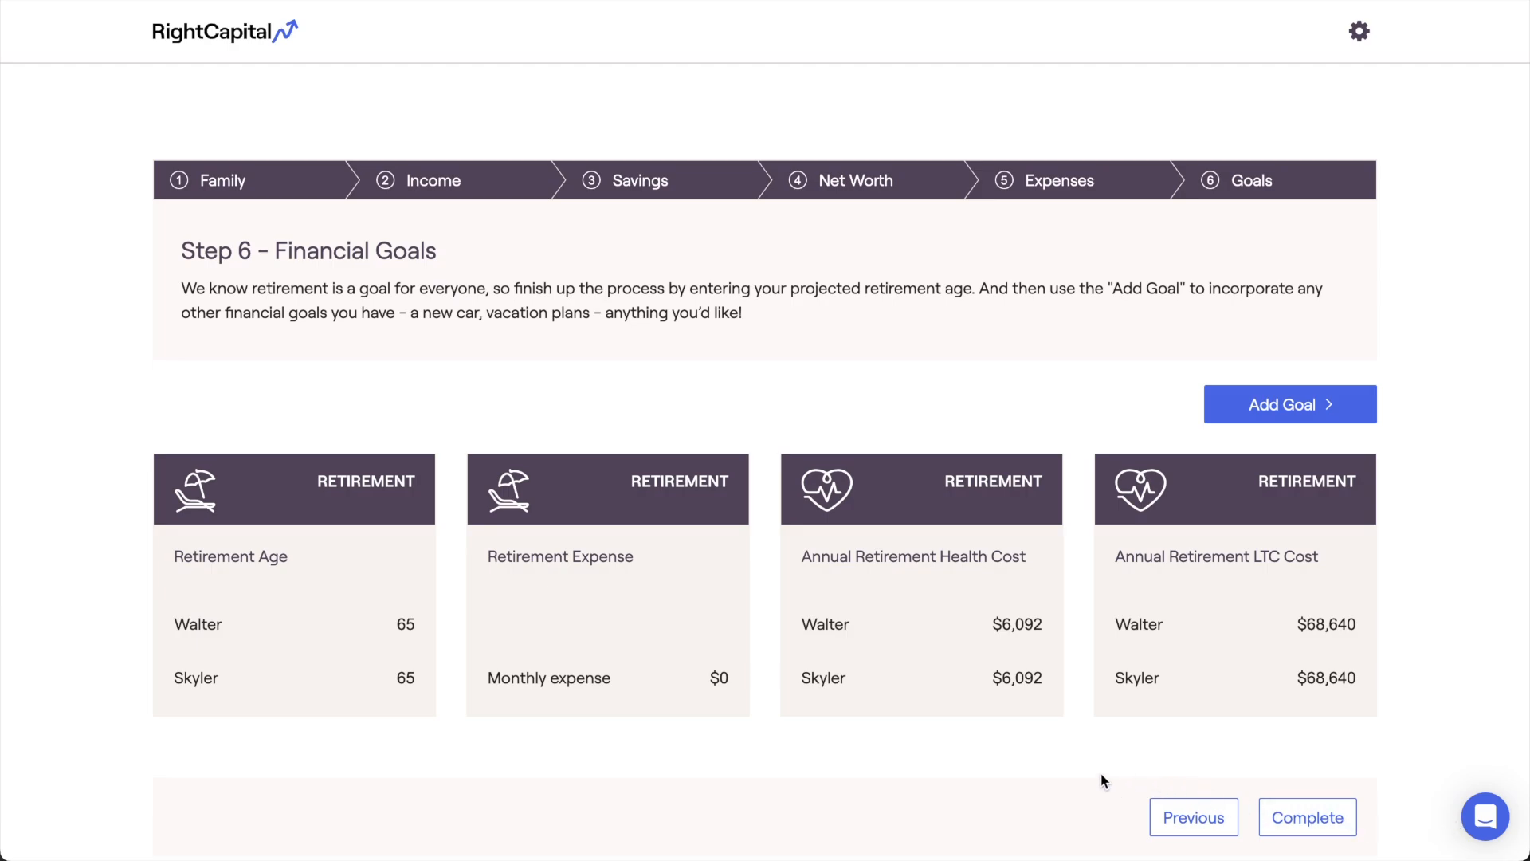
Open the Retirement Expense goal and enter a monthly expense of $7,500 using the simple approach.
left_click(642, 670)
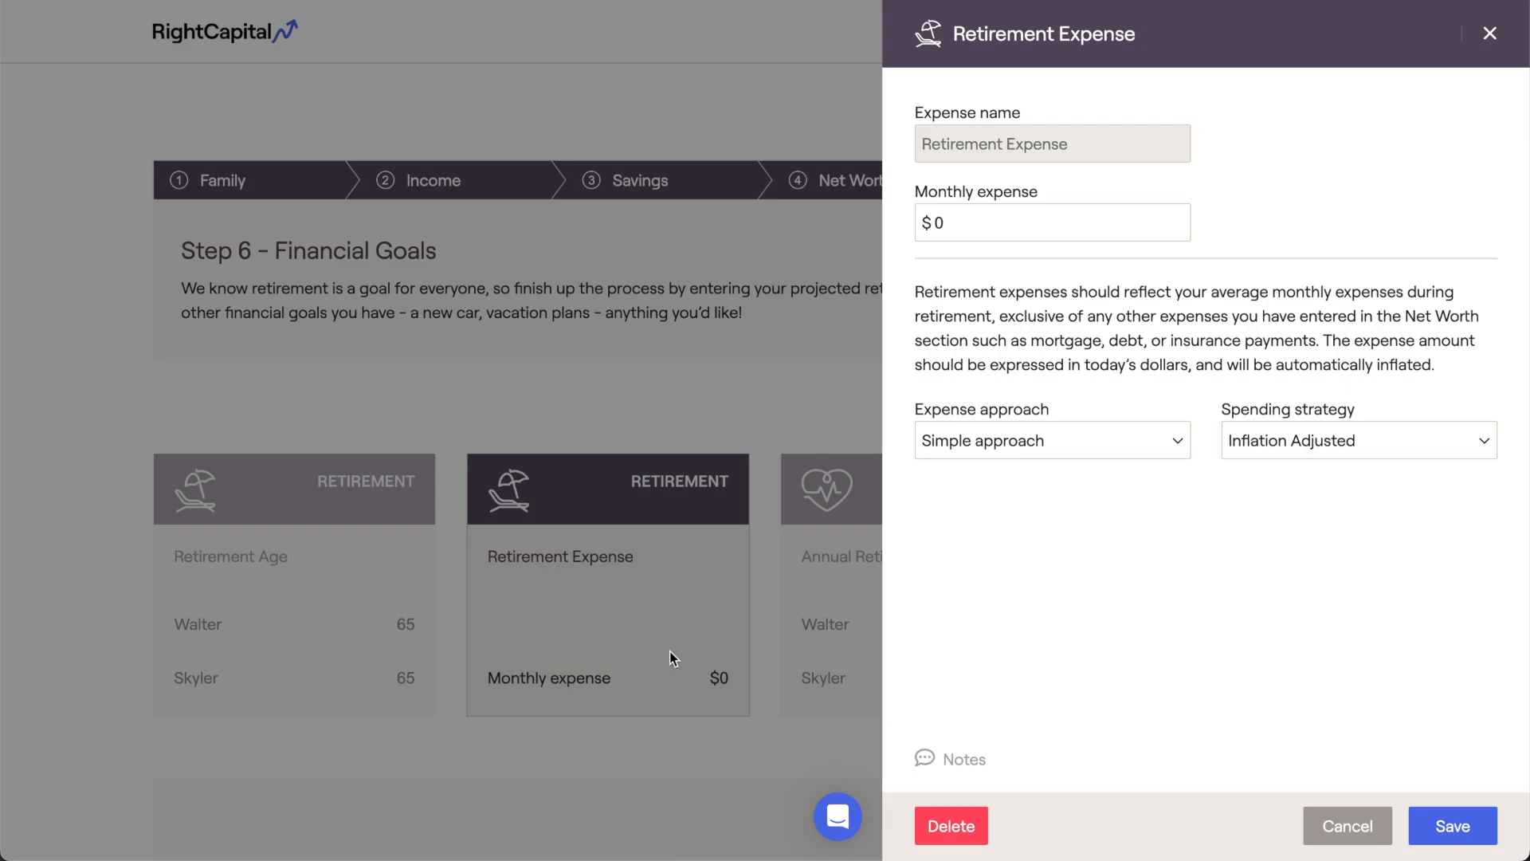
left_click(1097, 451)
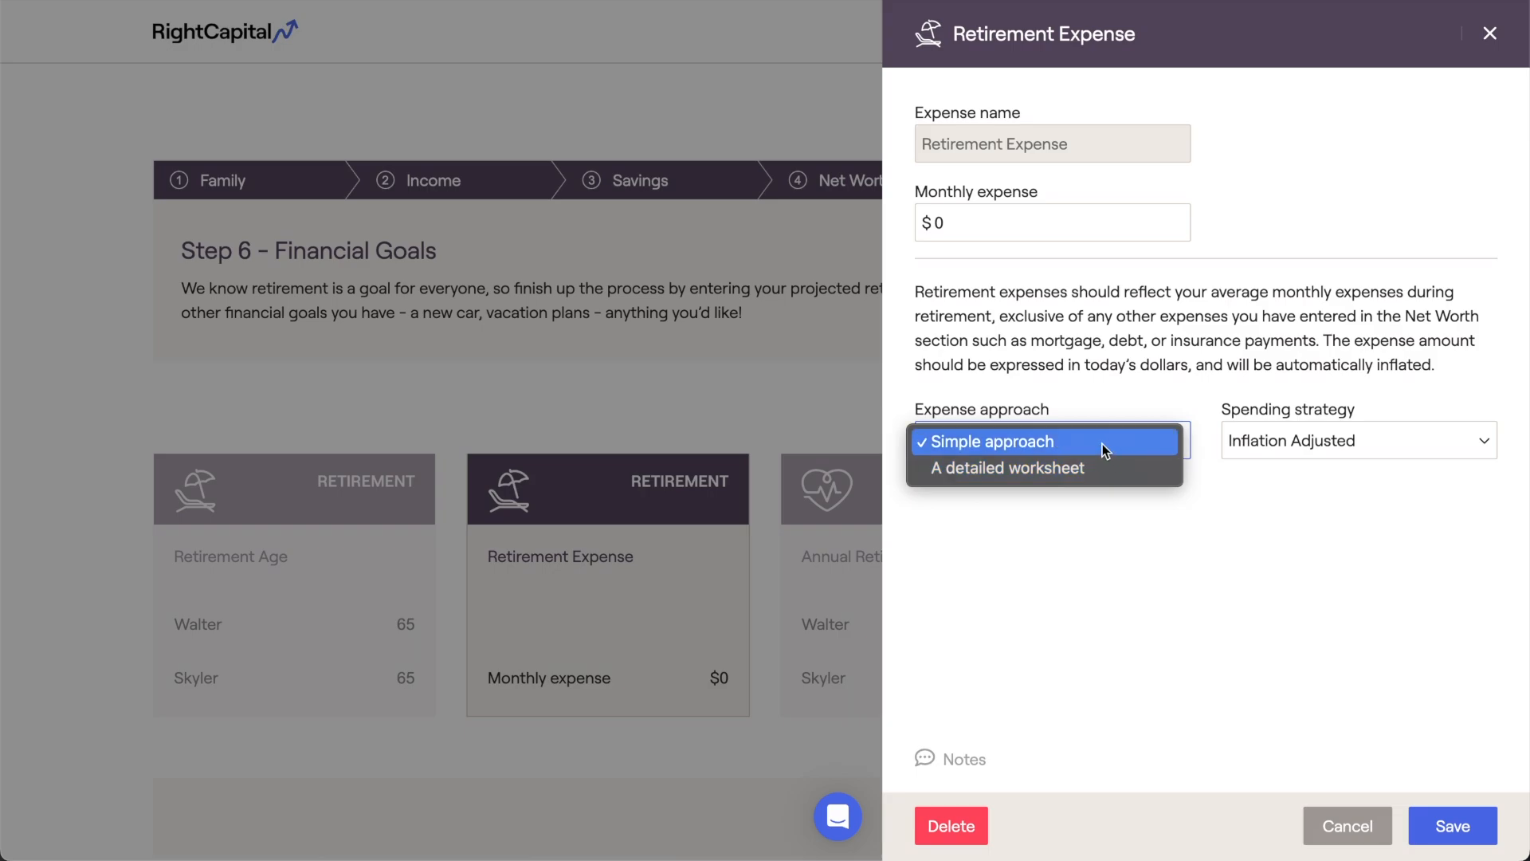
left_click(1102, 443)
left_click_drag(966, 223, 923, 218)
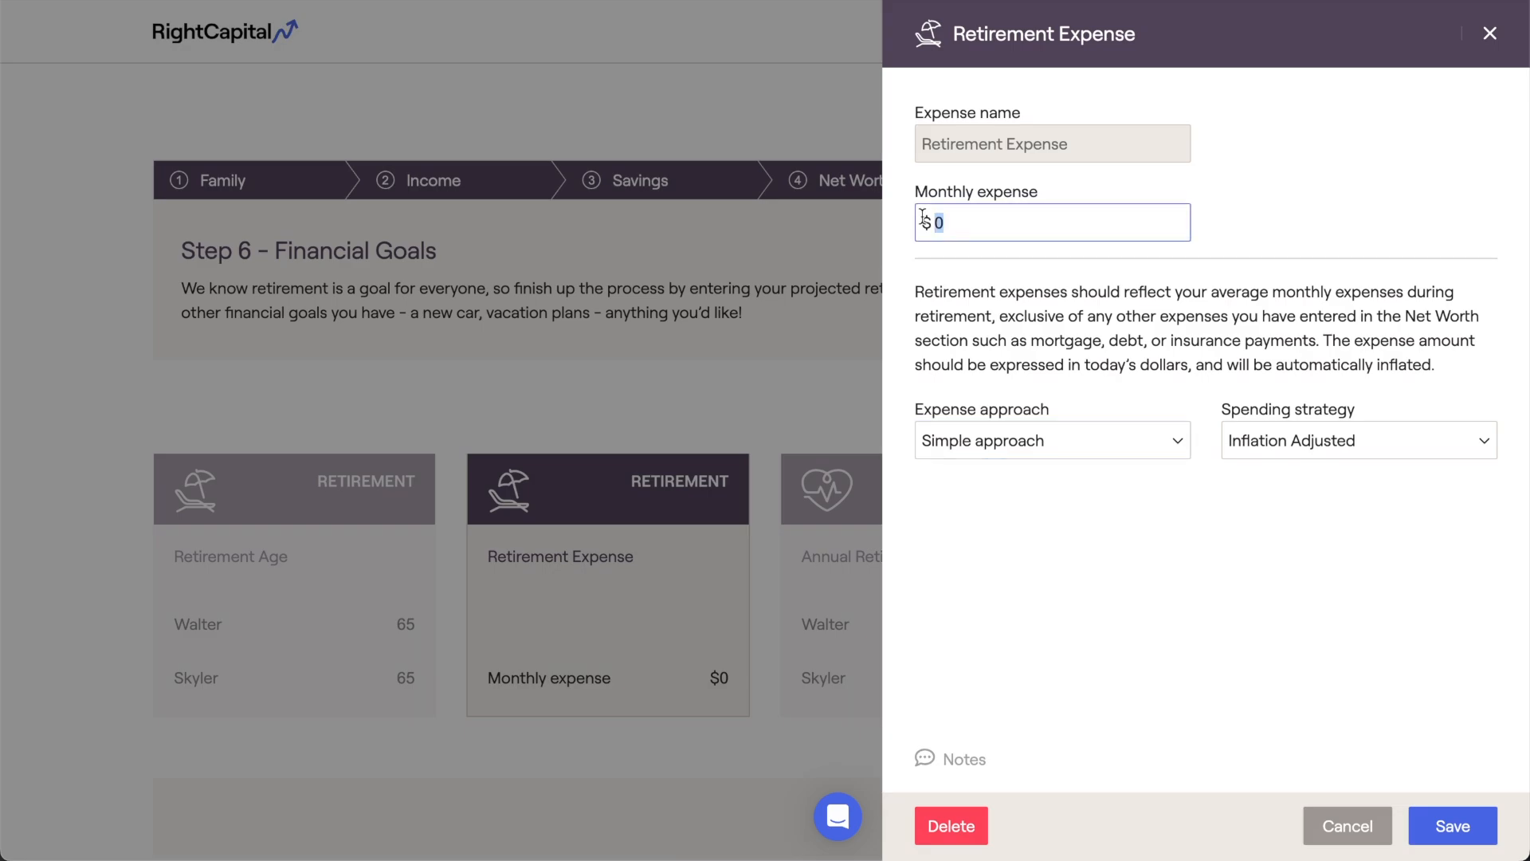
type("7500")
left_click(964, 261)
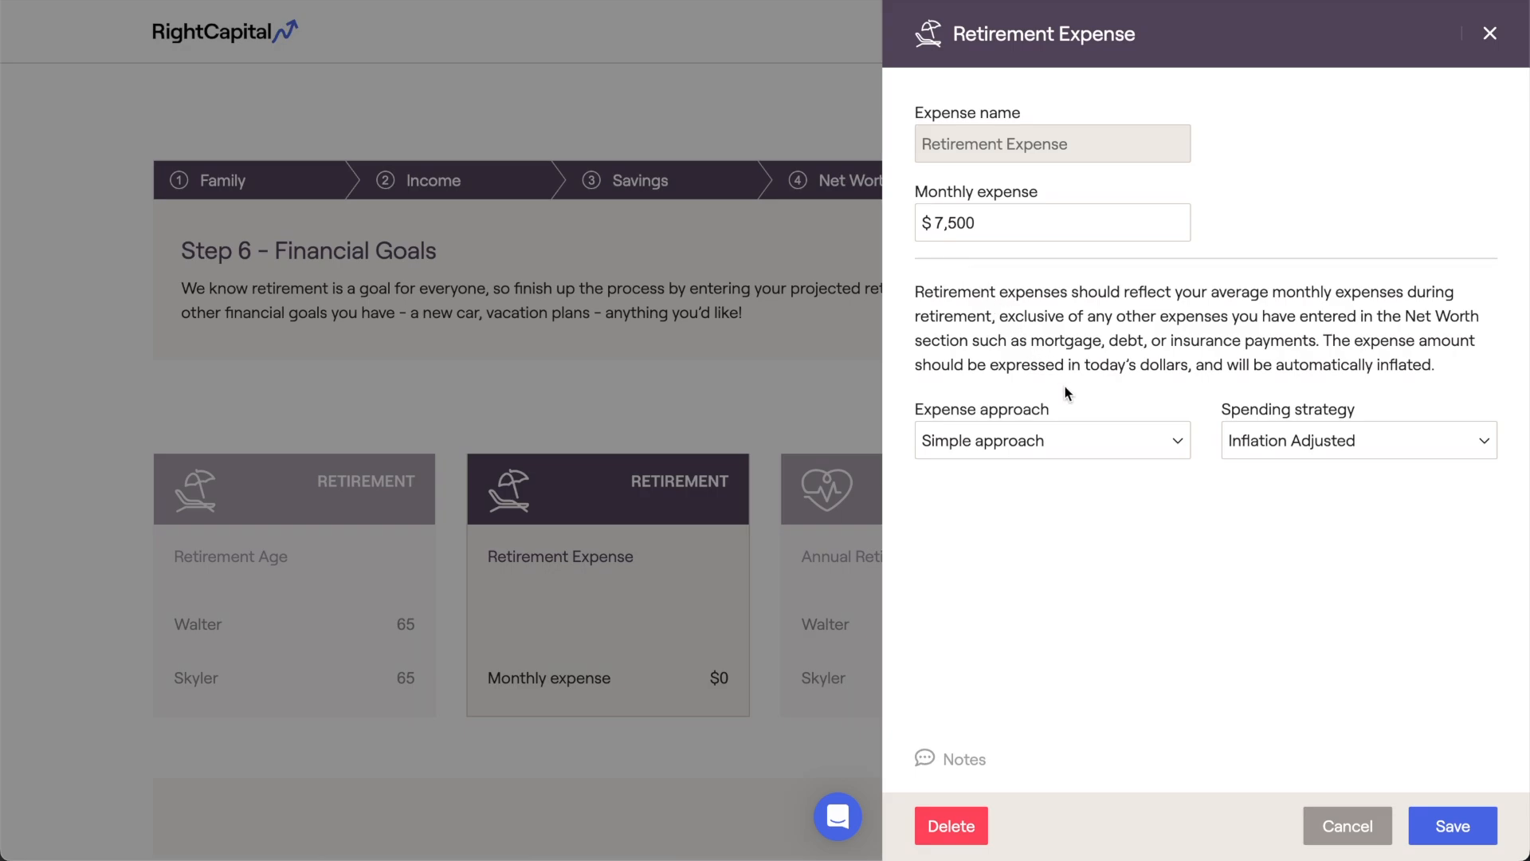
Switch the expense approach to a detailed worksheet and review its monthly categories and the retirement expense guidance.
left_click(1112, 442)
left_click(1116, 462)
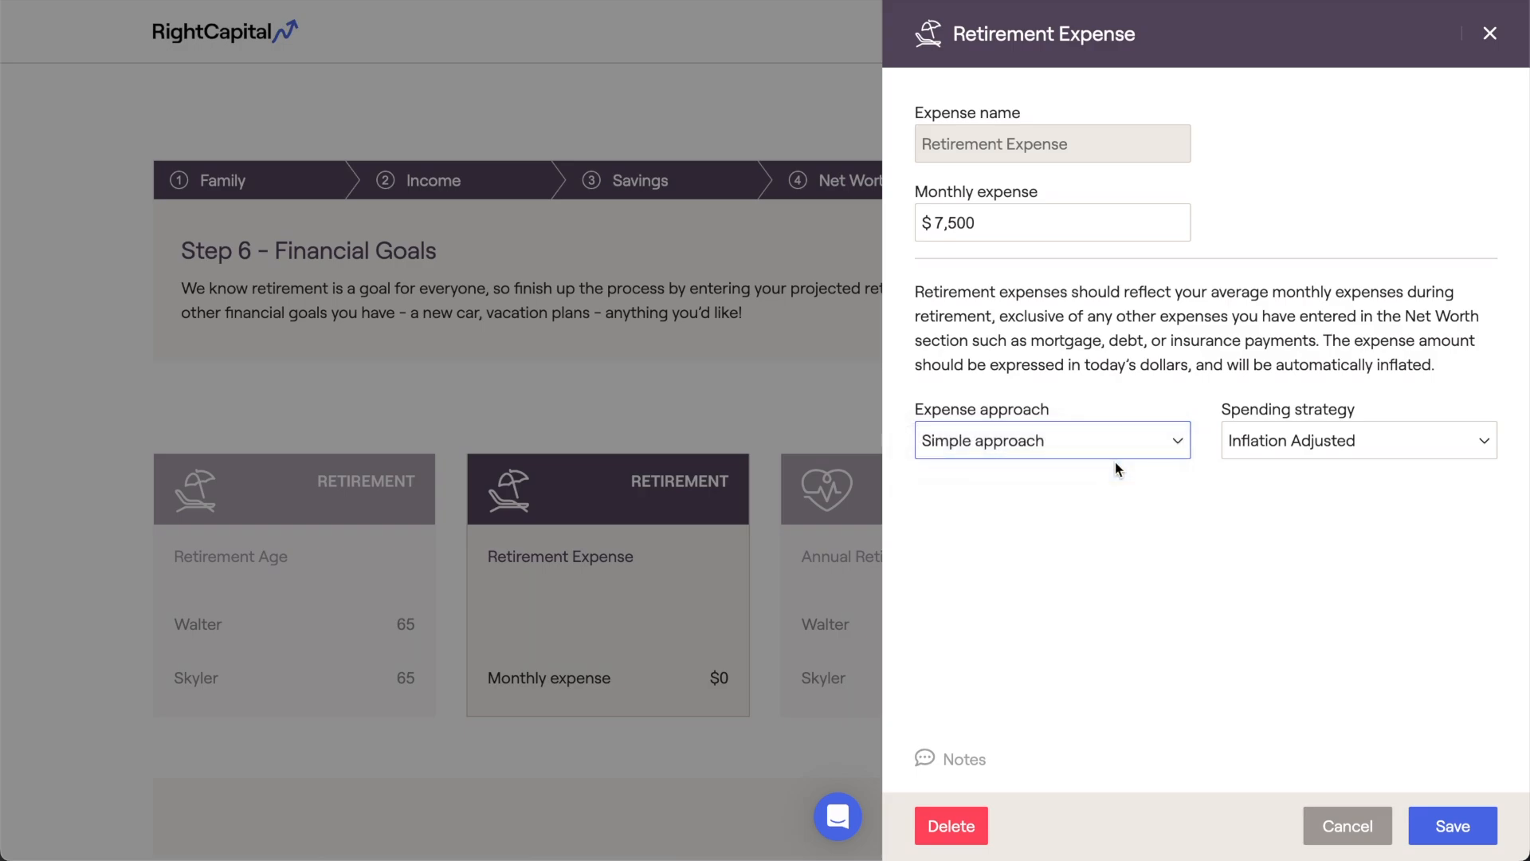
scroll(1116, 461, "down", 5)
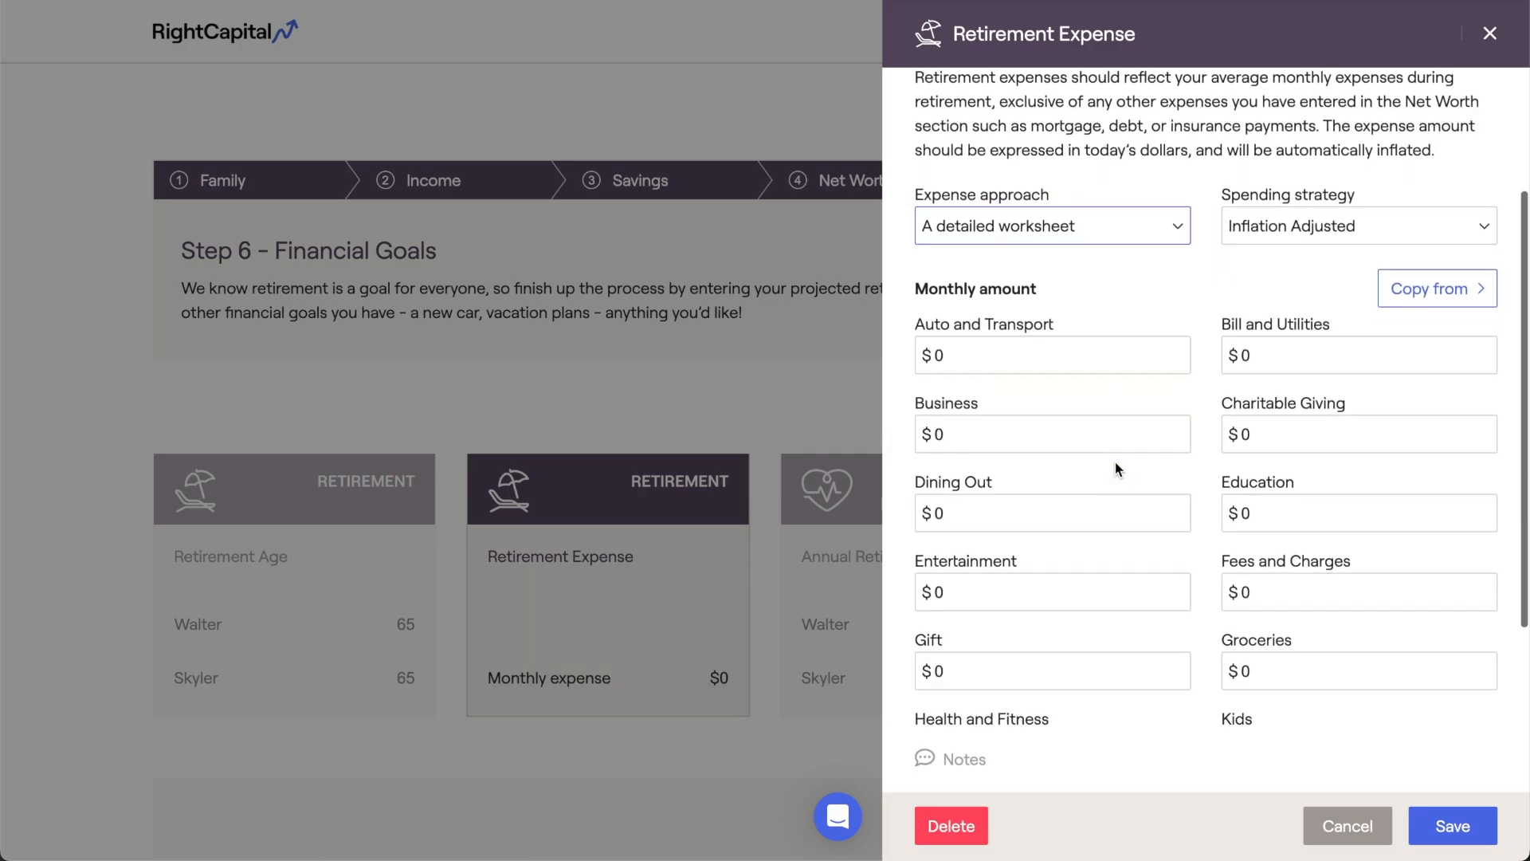
scroll(1116, 468, "down", 2)
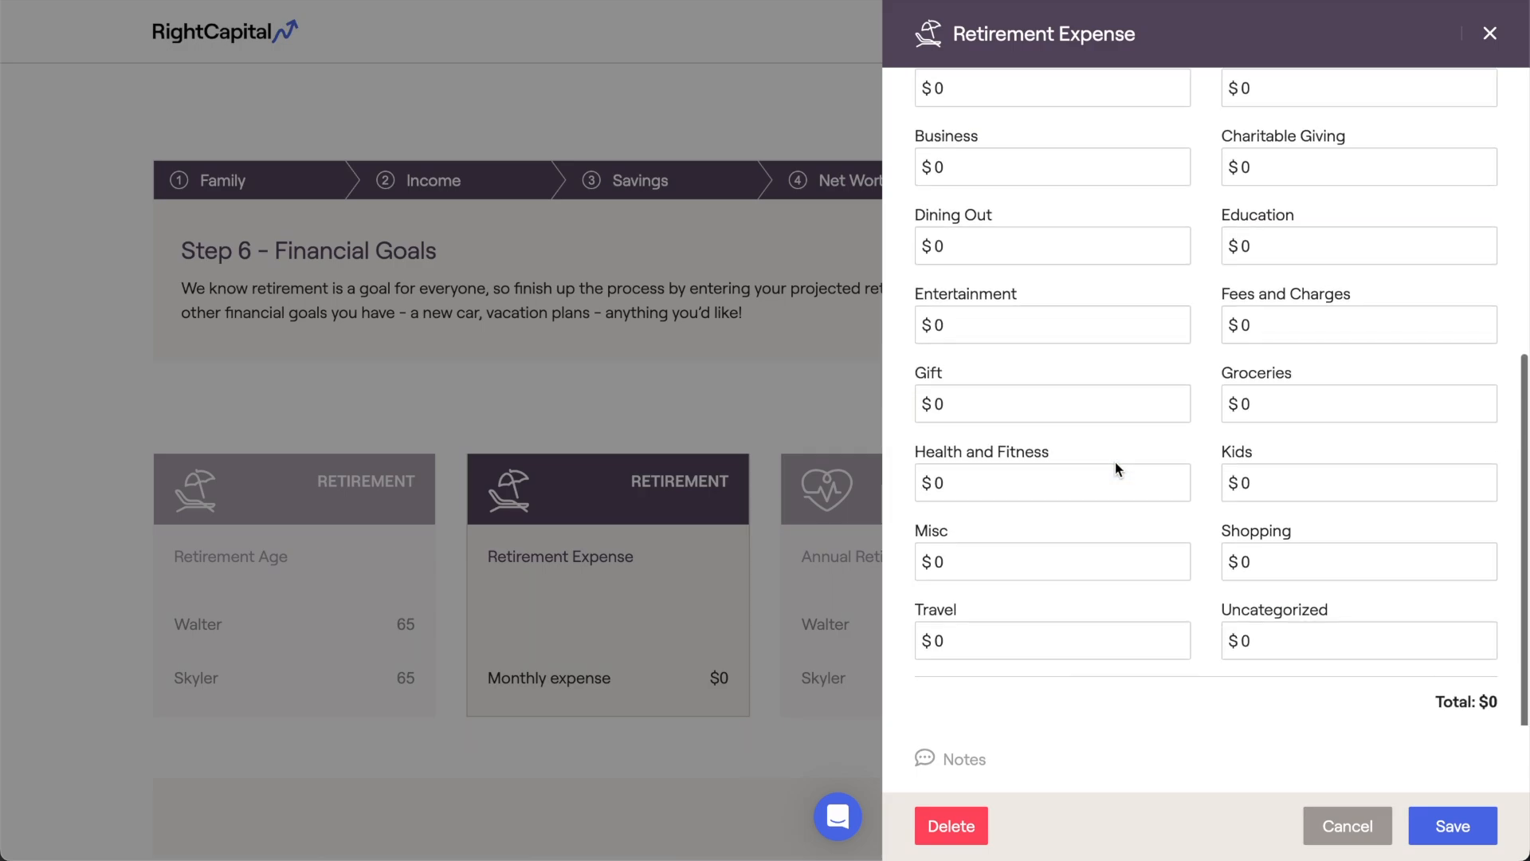
scroll(1116, 461, "up", 5)
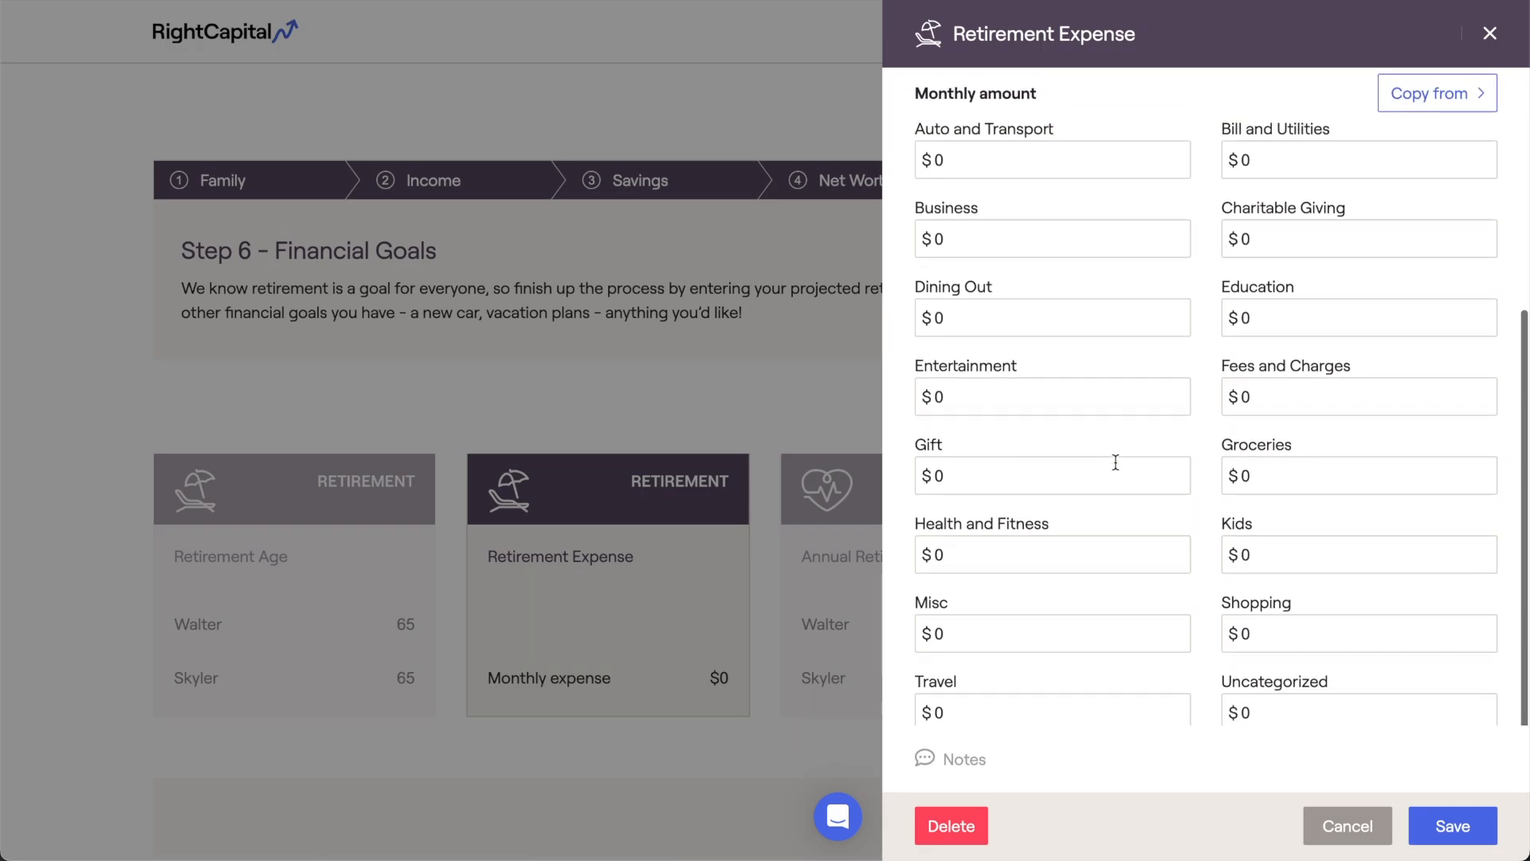
scroll(1116, 462, "up", 1)
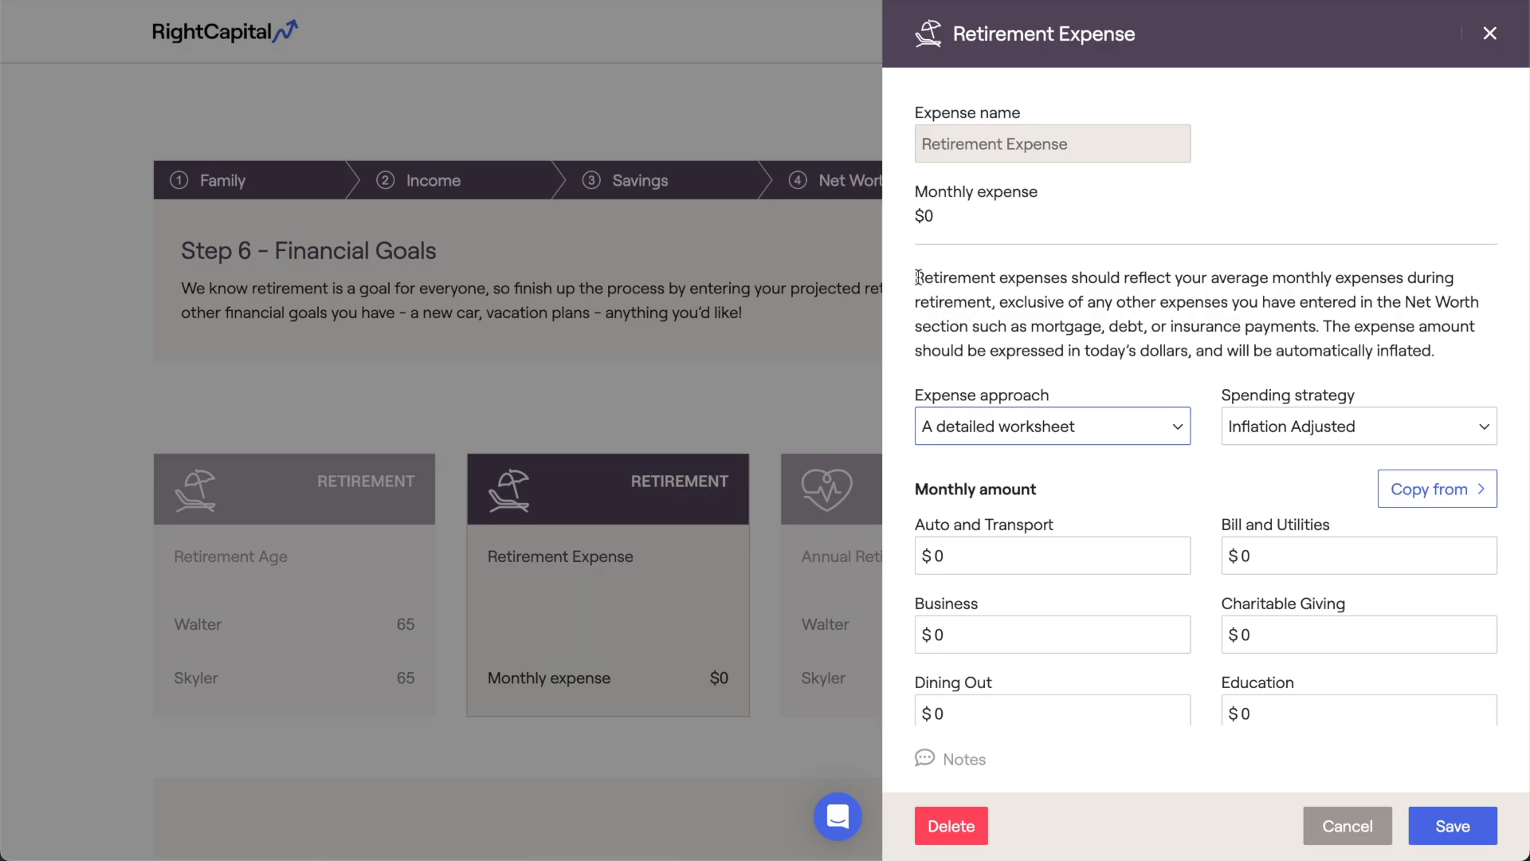
left_click_drag(917, 278, 1425, 343)
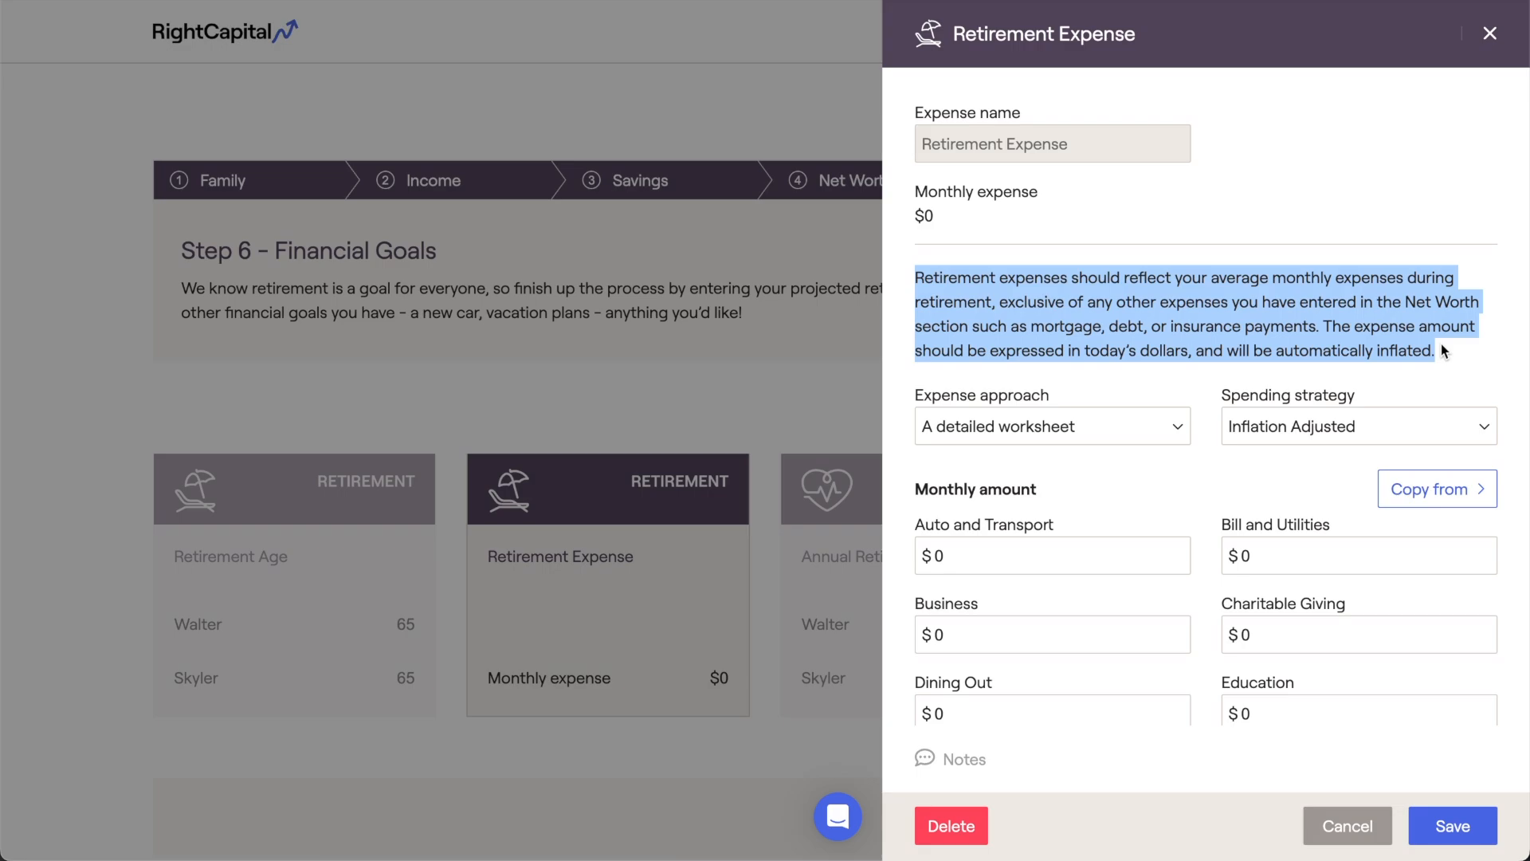
left_click(1441, 343)
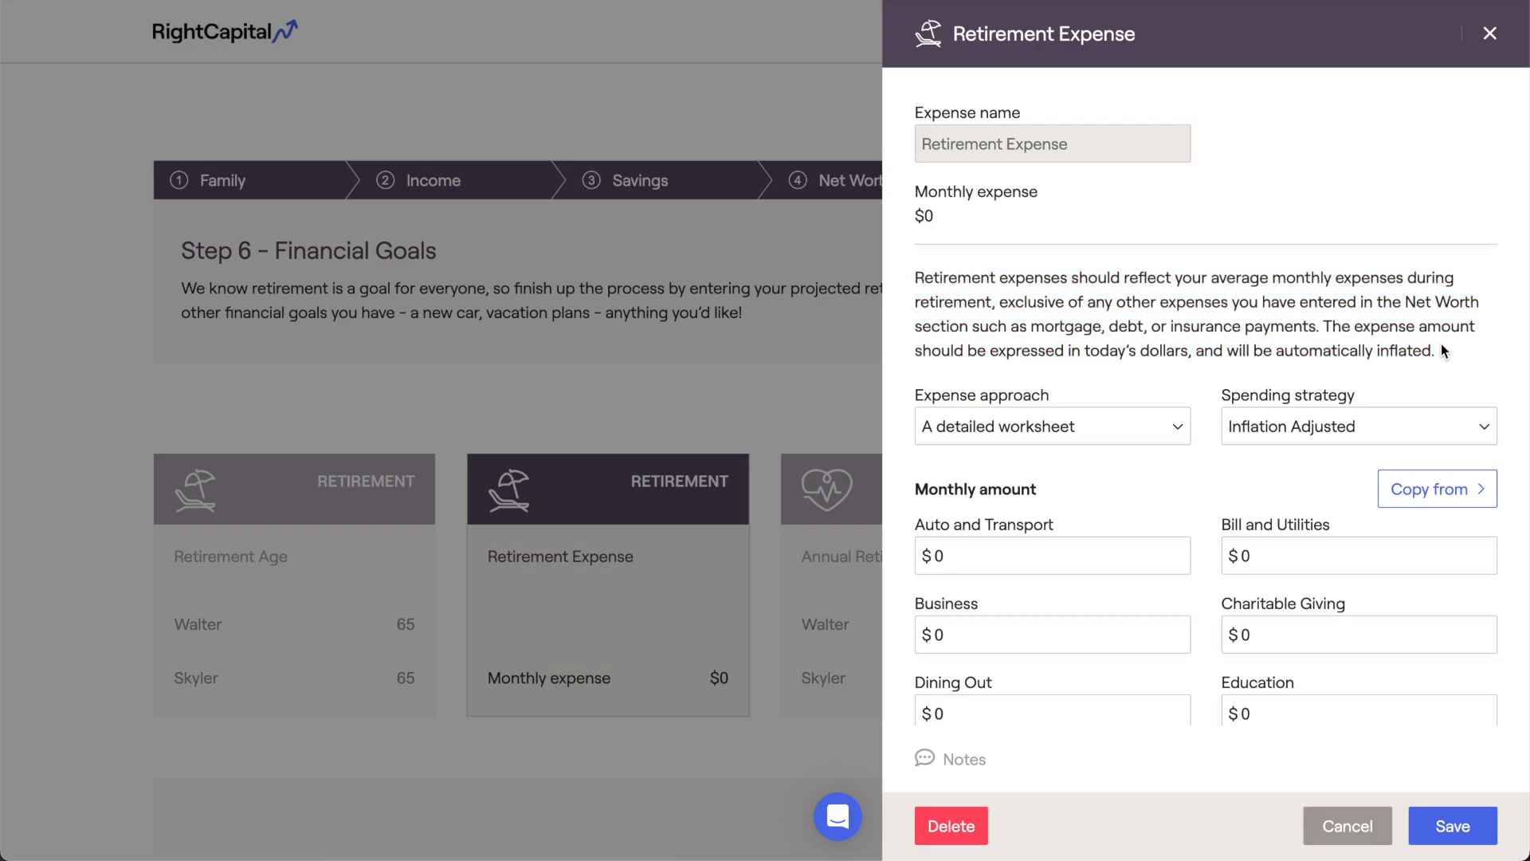
Return the expense approach to Simple approach and set the monthly retirement expense to $7,500.
left_click(1162, 426)
left_click(1150, 402)
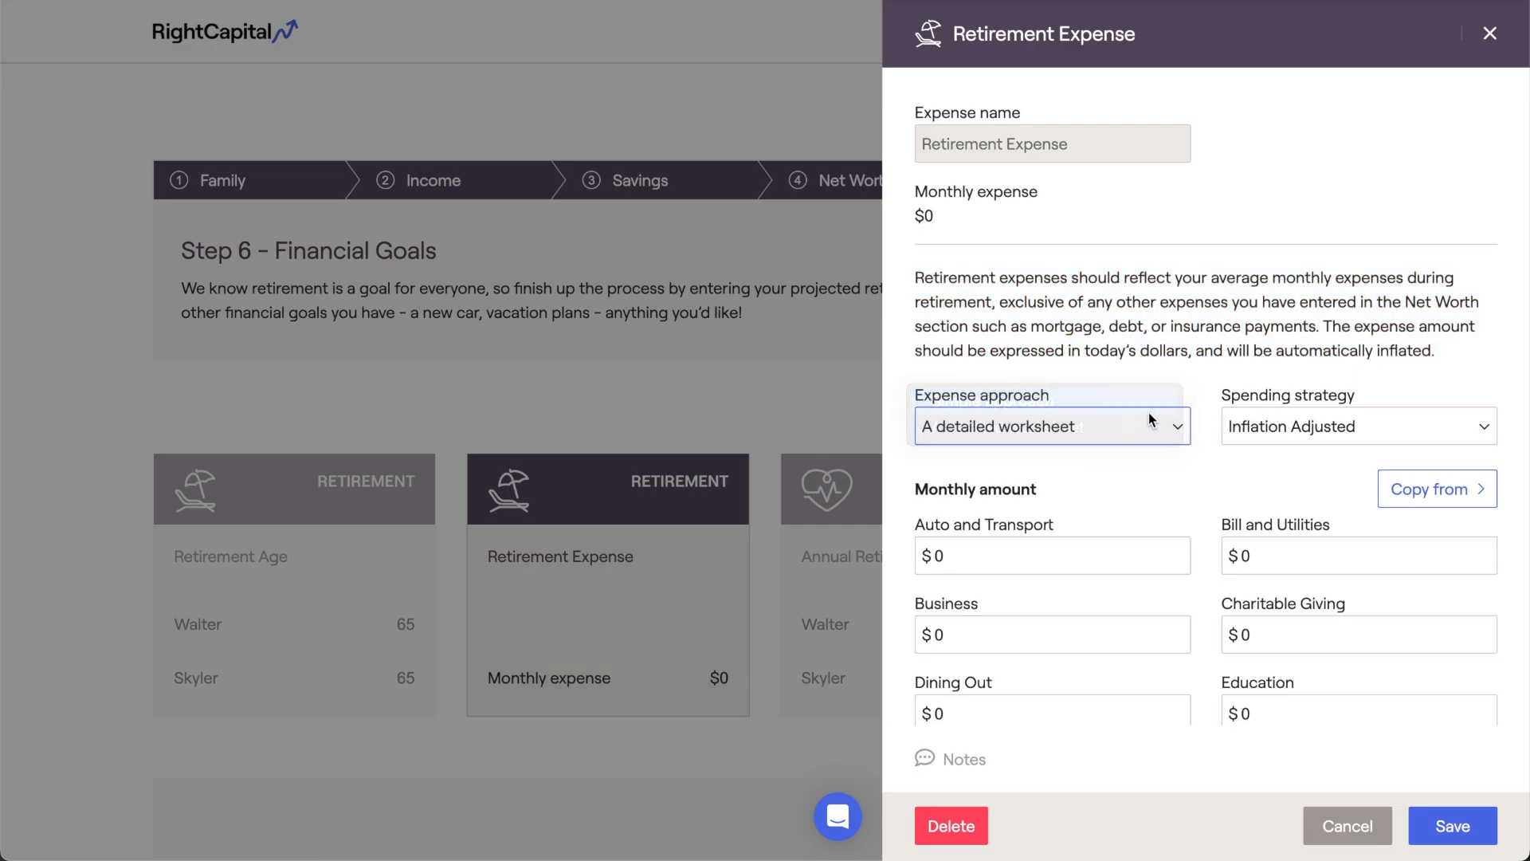
left_click(1022, 230)
key("BackSpace")
type("7500")
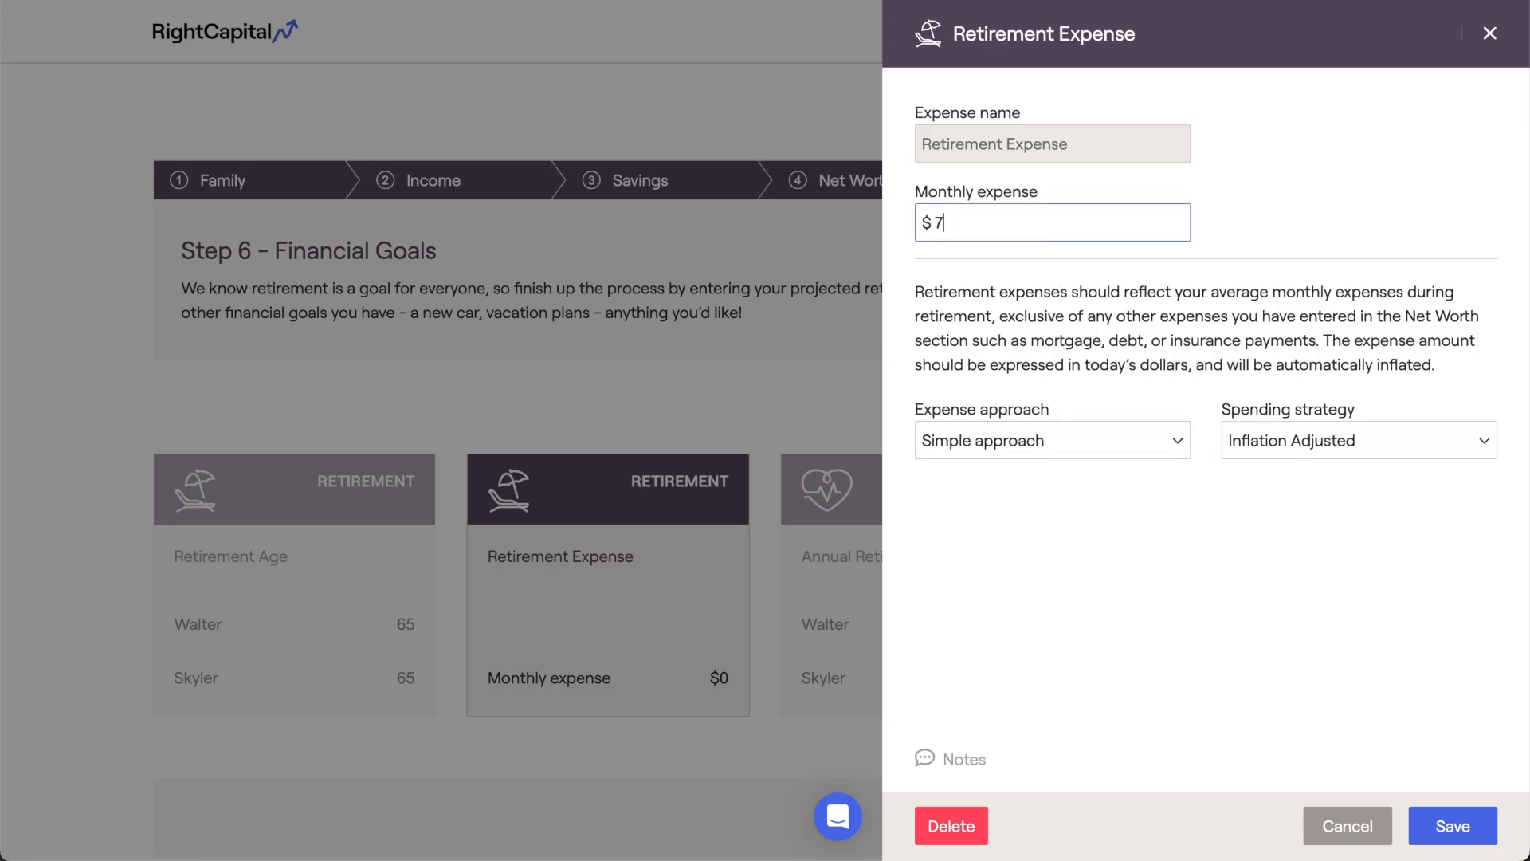
left_click(1064, 269)
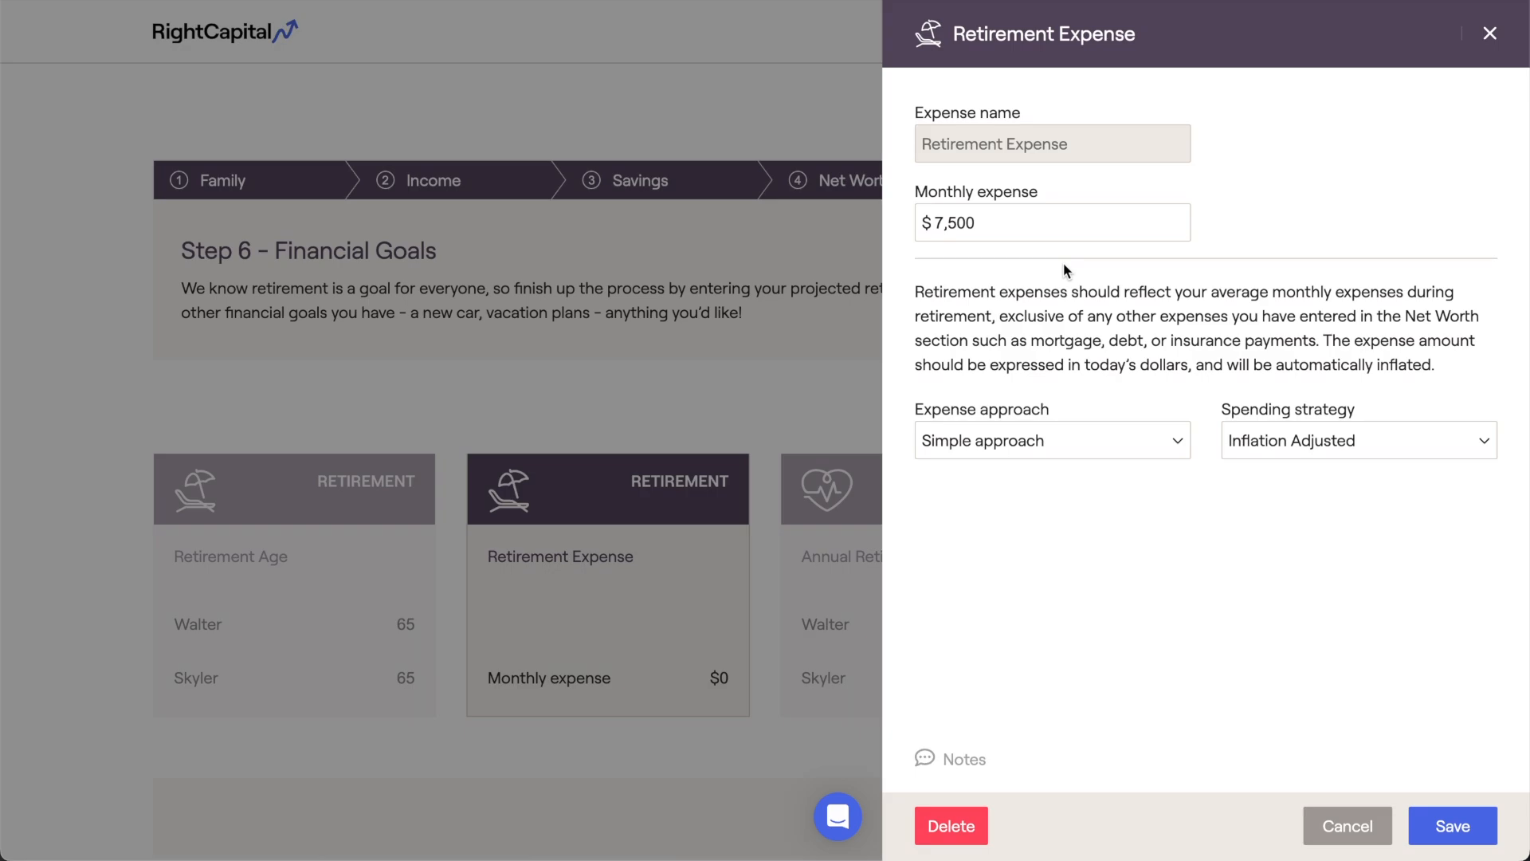
Review the spending strategy options, keep Inflation Adjusted, and save the retirement expense.
left_click(1378, 446)
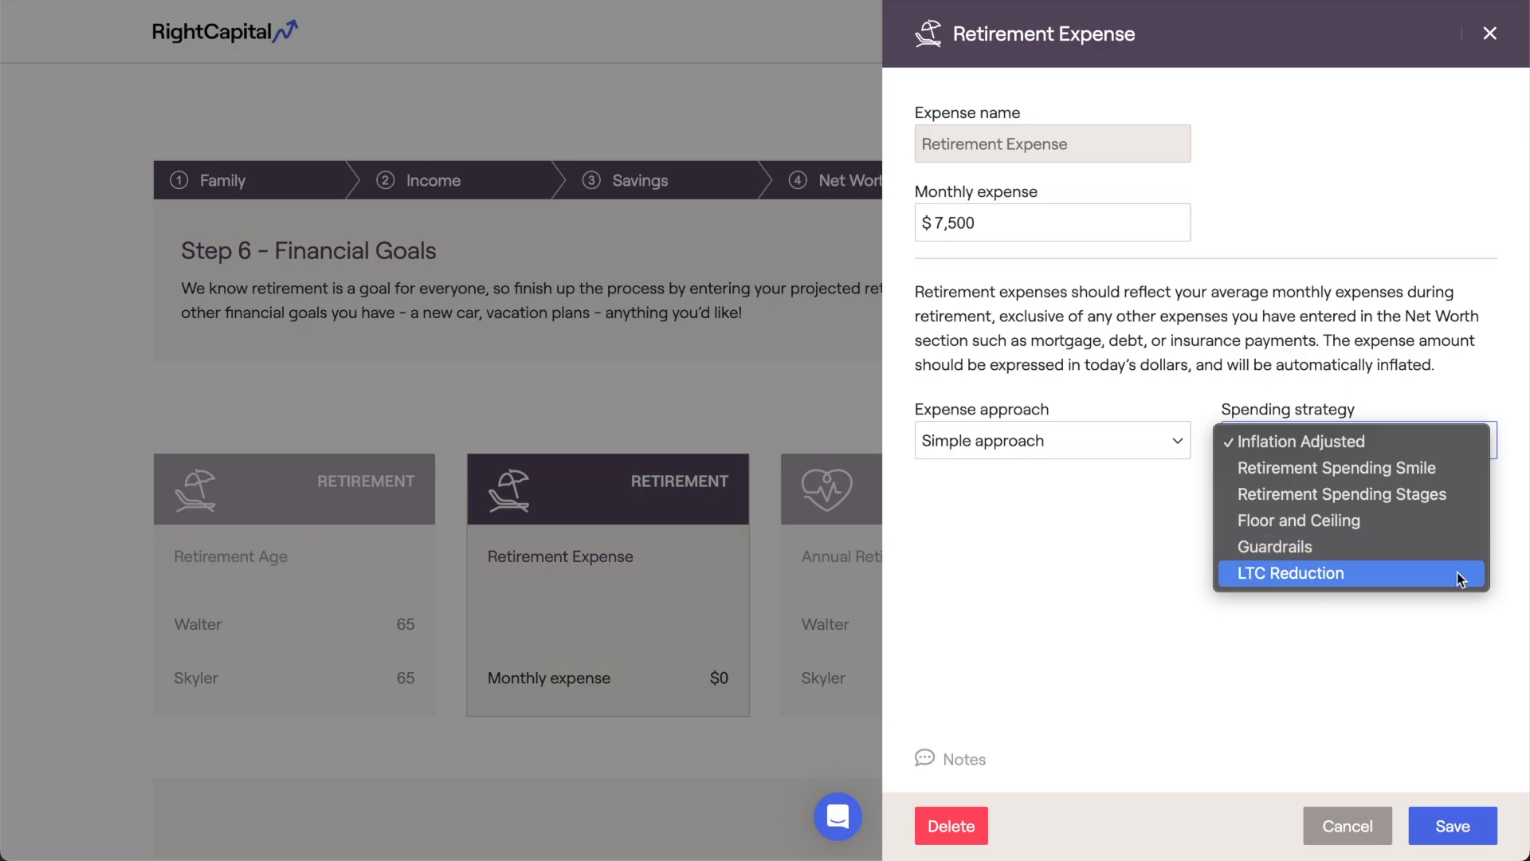
left_click(1438, 606)
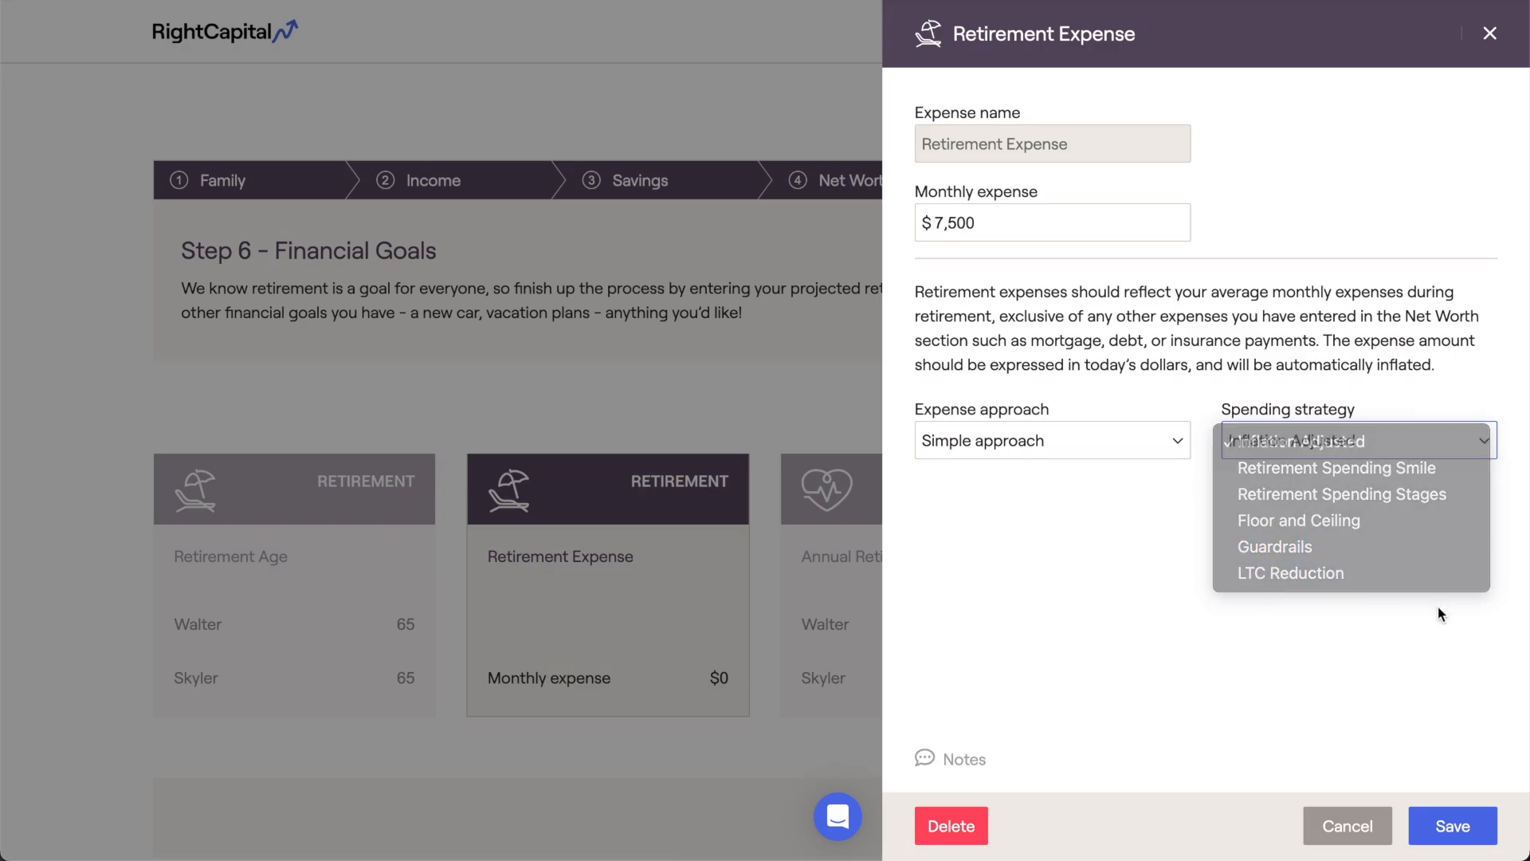
left_click(1452, 826)
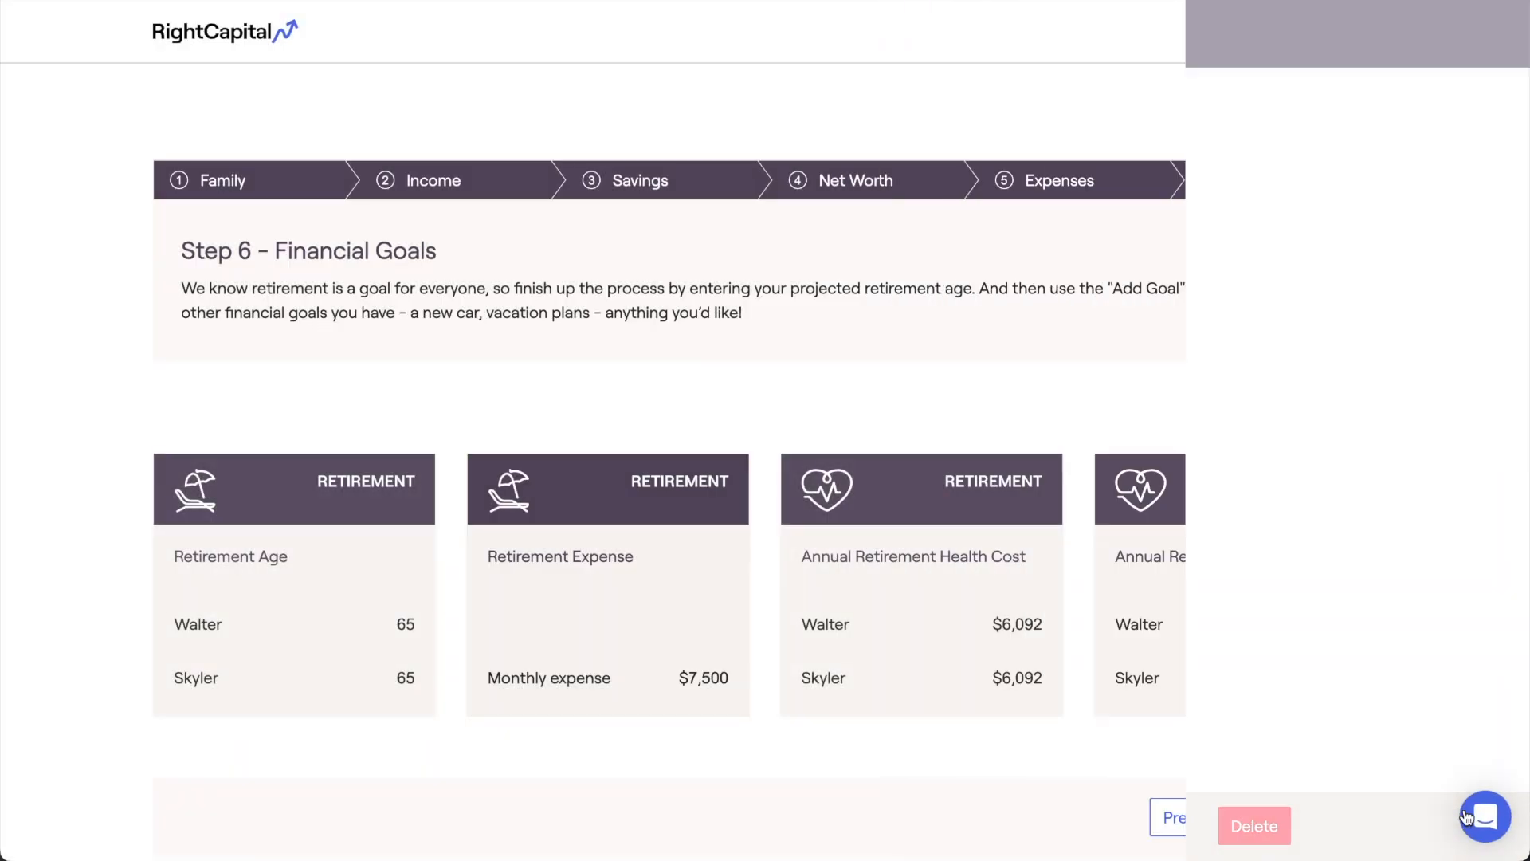
left_click(1466, 816)
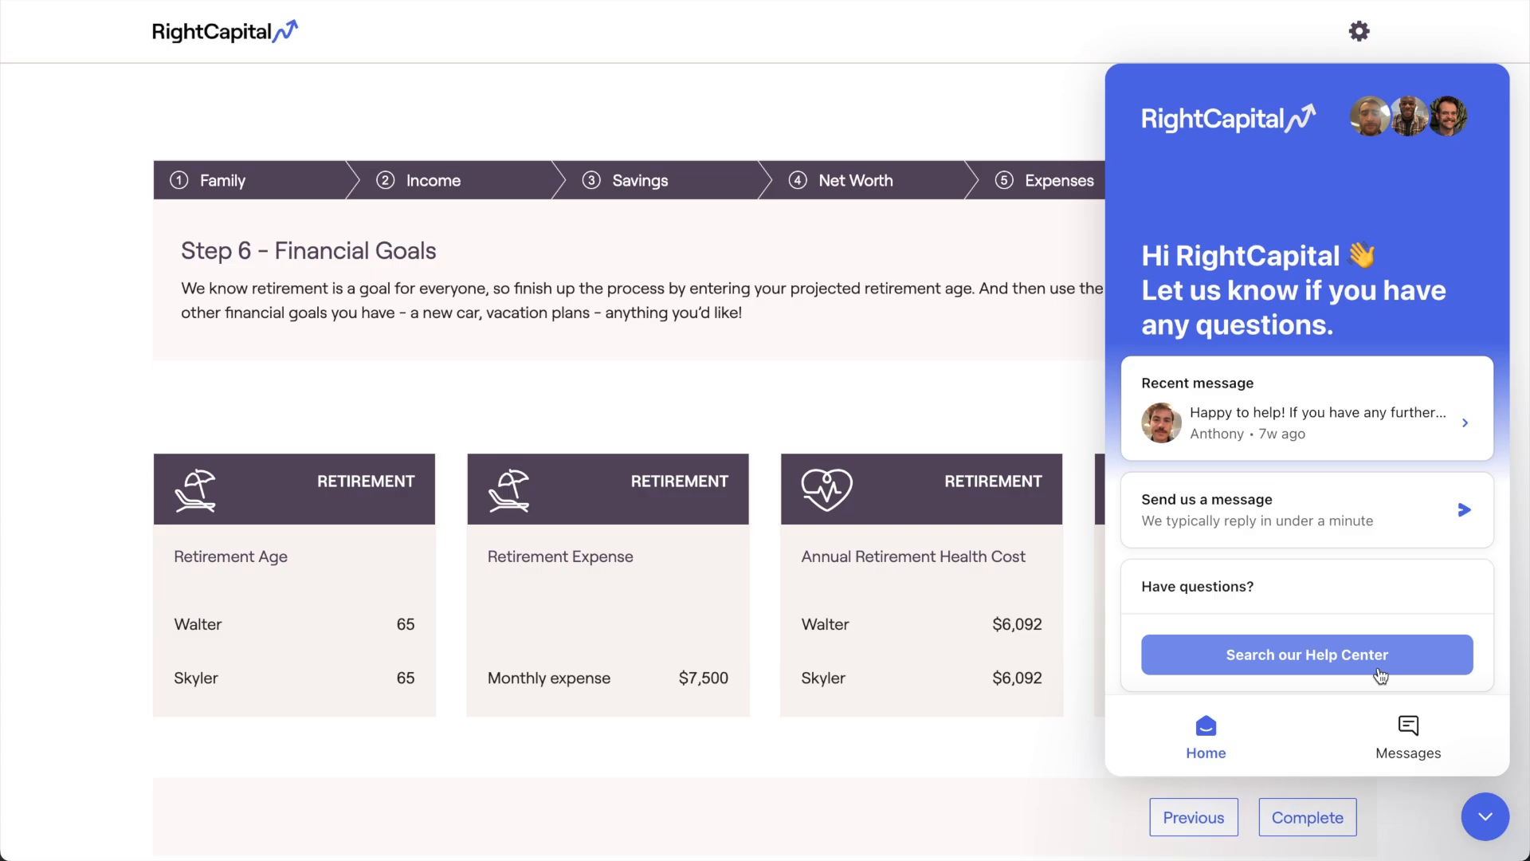
left_click(1474, 813)
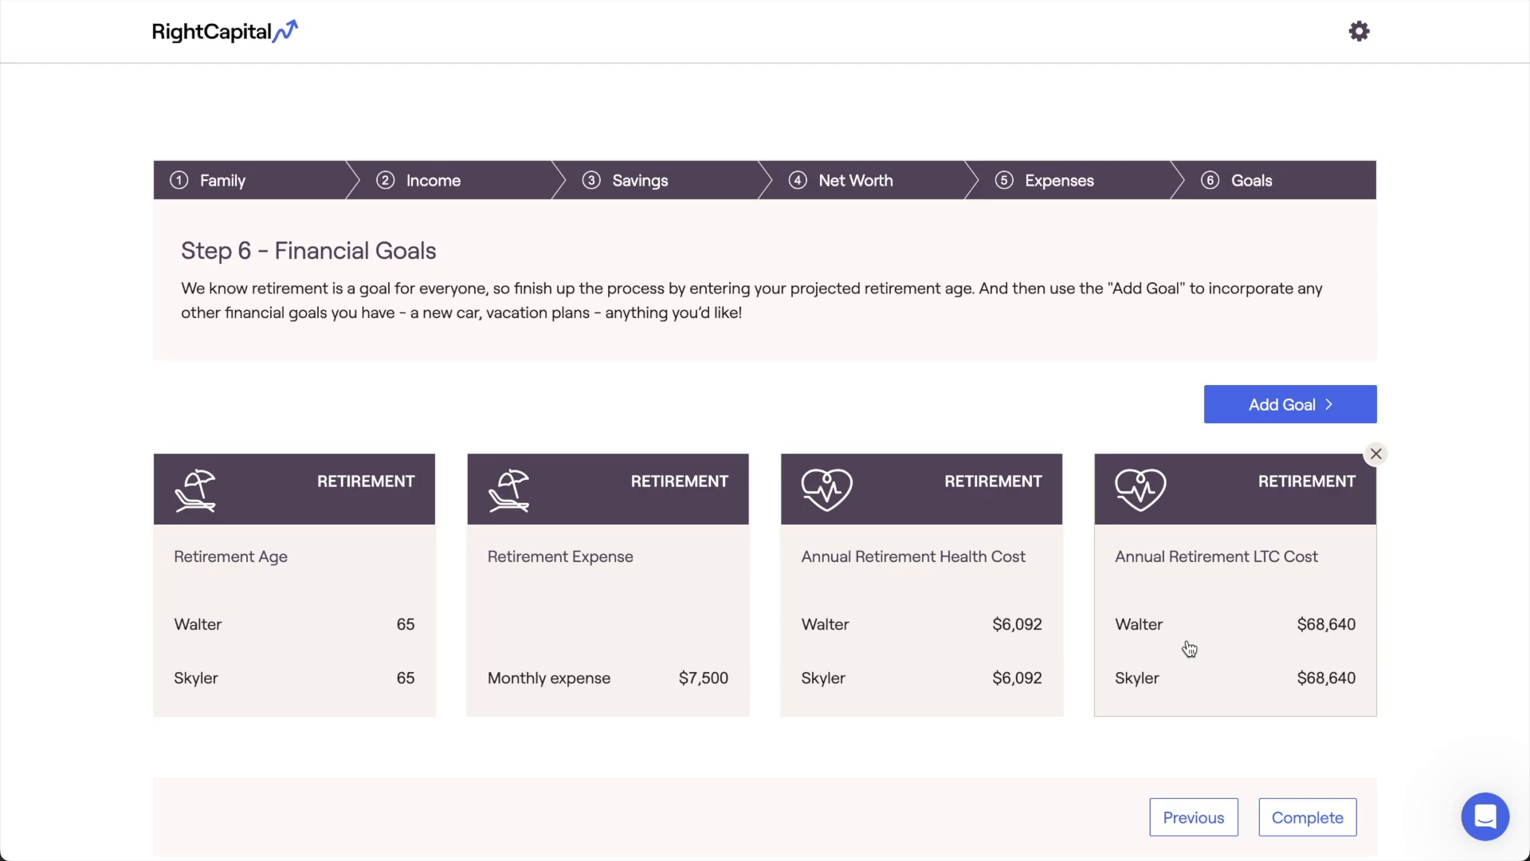
In the Annual Retirement Health Cost goal, set the first spouse's cost estimate to a customized amount of $5,000.
left_click(1041, 584)
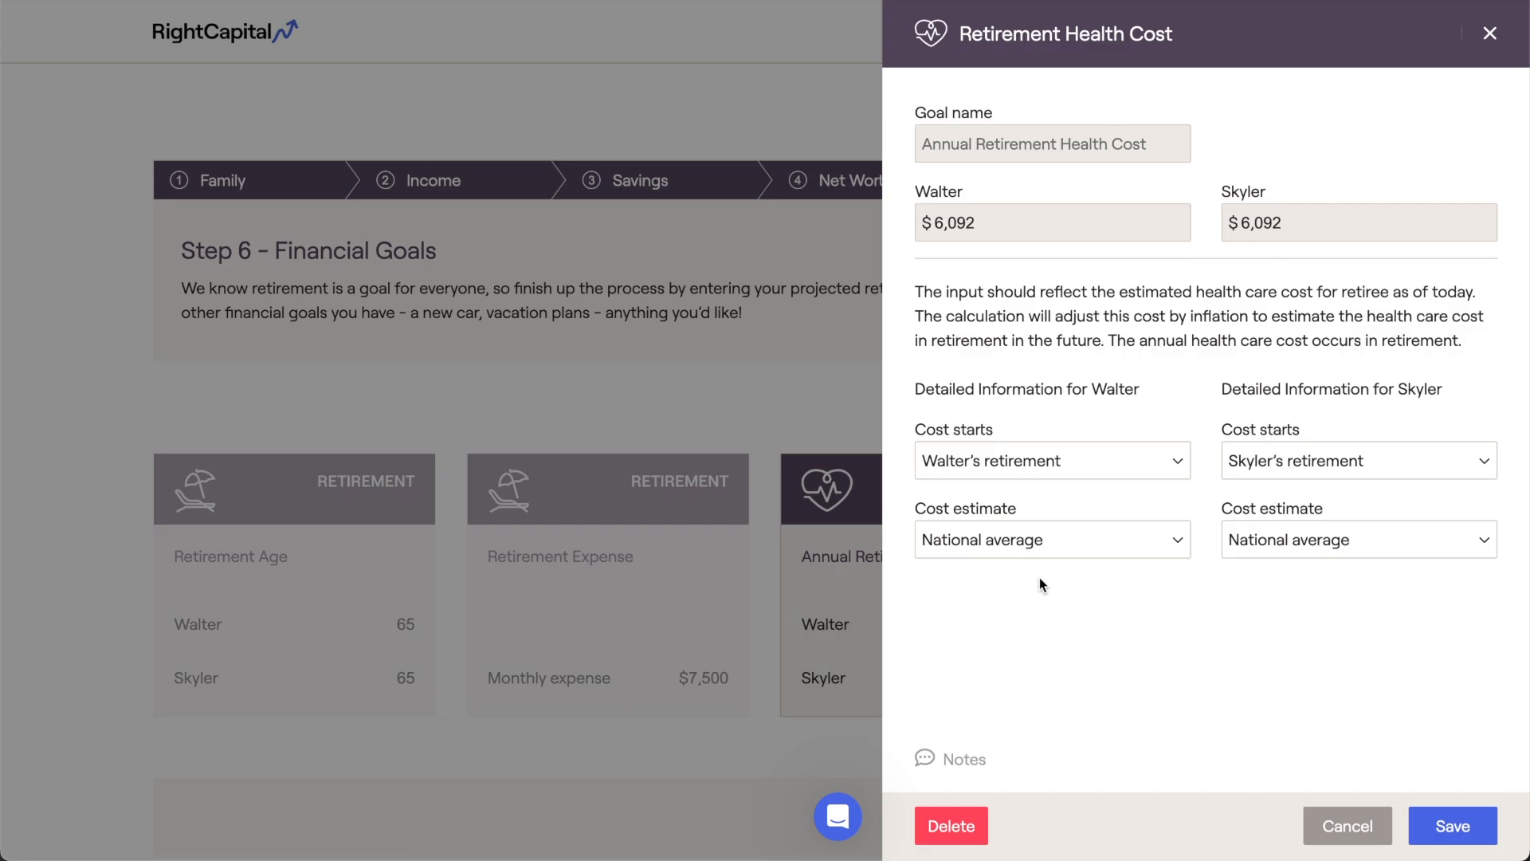
left_click(1059, 548)
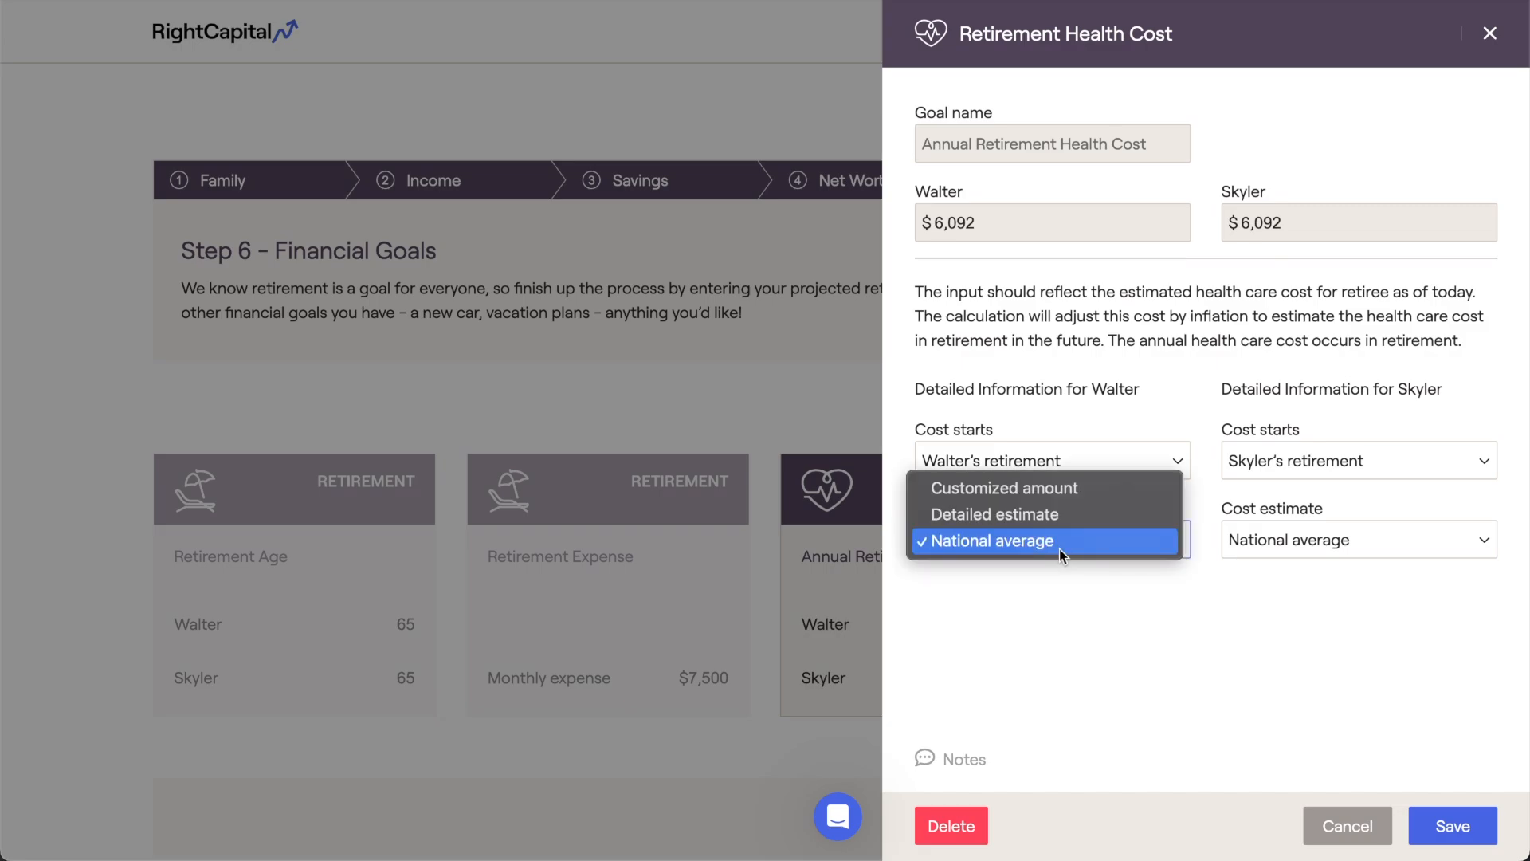
left_click(1084, 489)
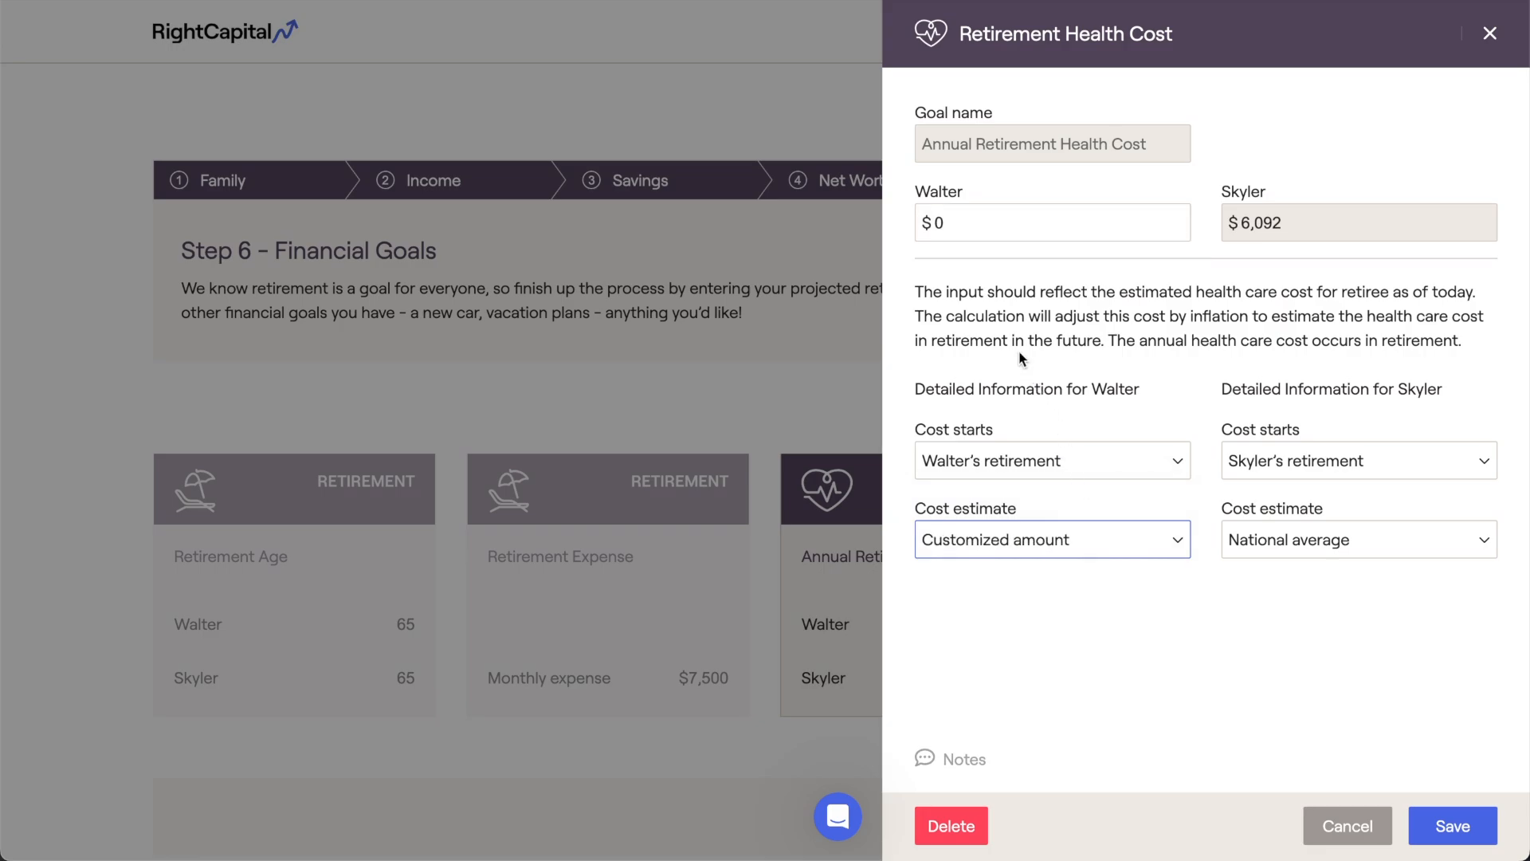
left_click(967, 233)
key("BackSpace")
type("5000")
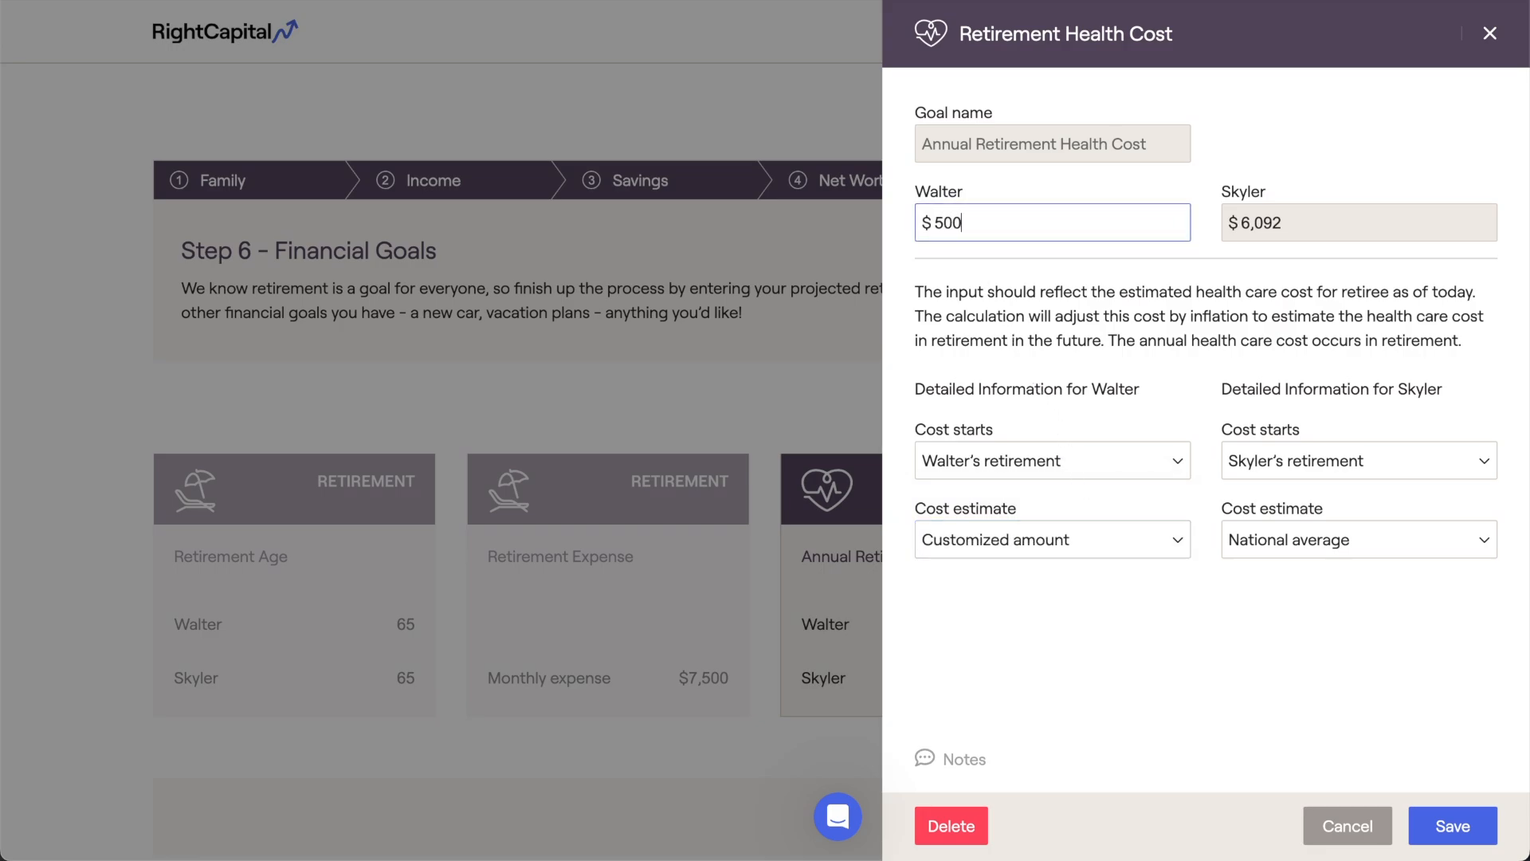
Set the second spouse's retirement health cost estimate to Detailed estimate and review its pre-Medicare, Medicare and out-of-pocket fields.
left_click(985, 272)
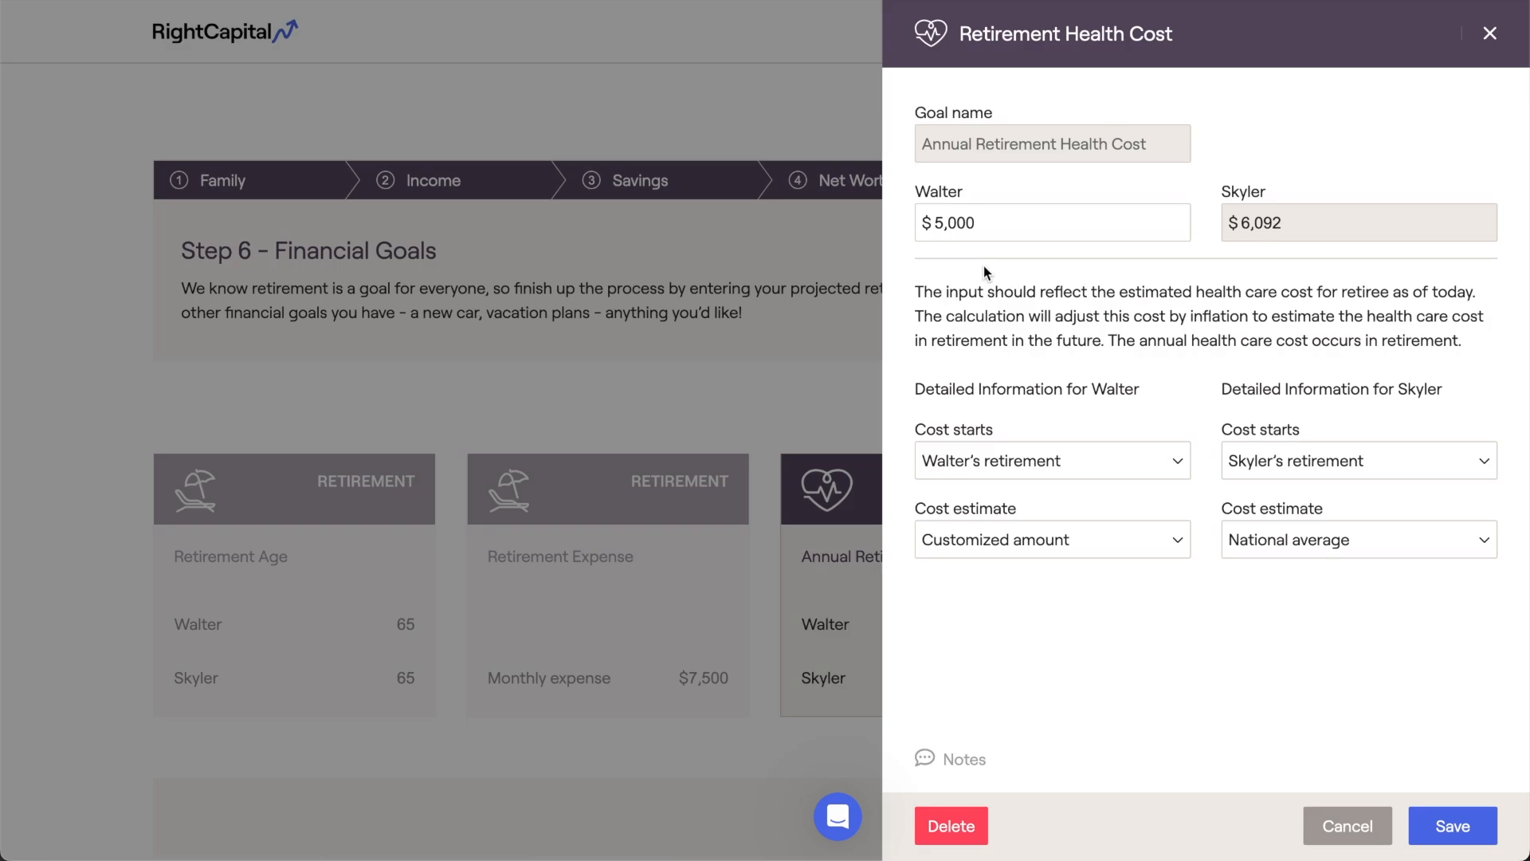
left_click(1379, 532)
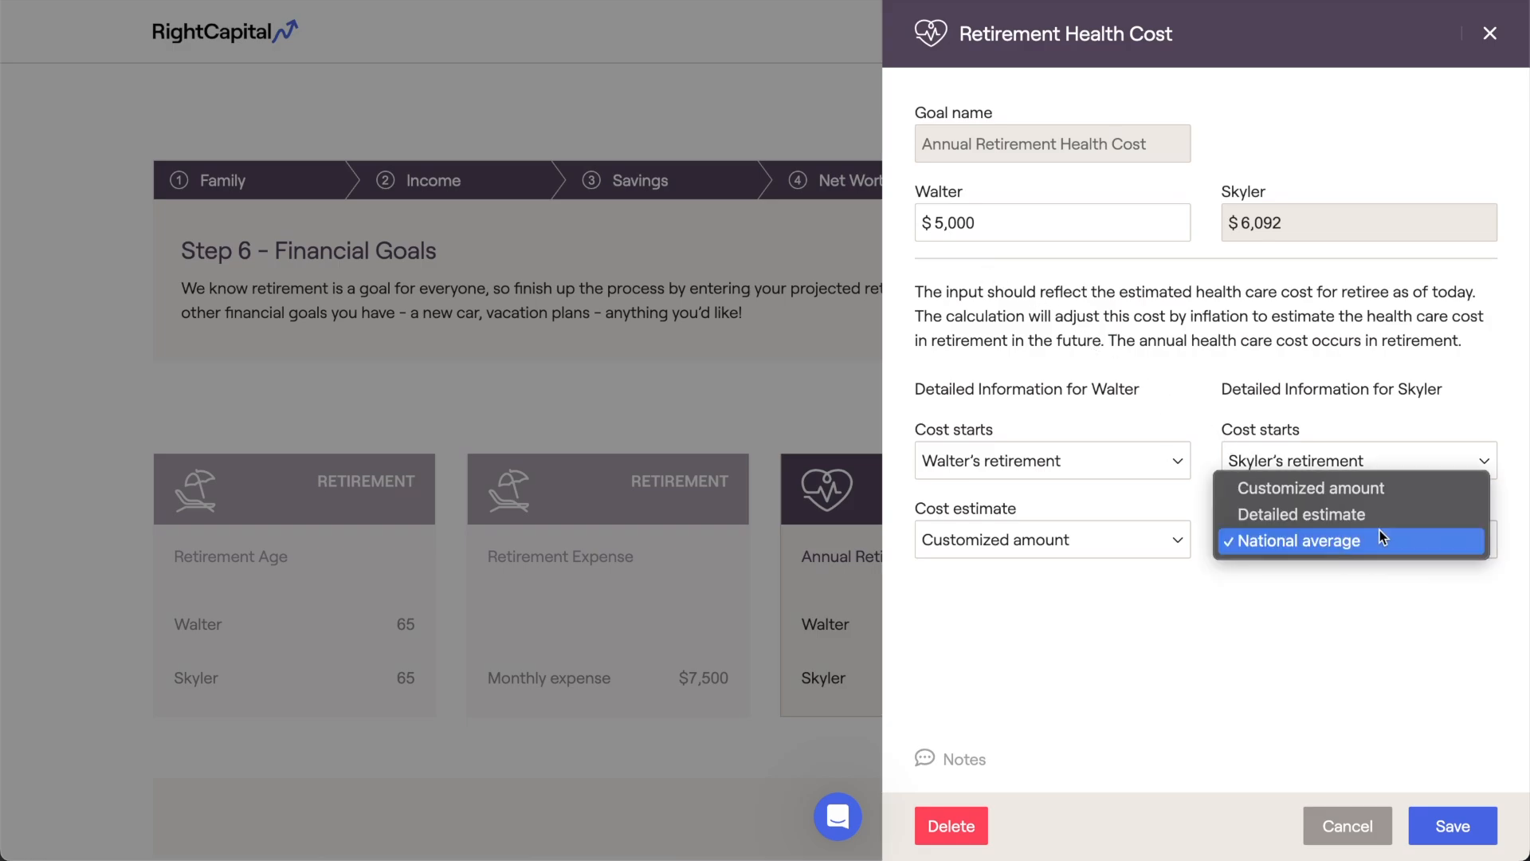
left_click(1381, 517)
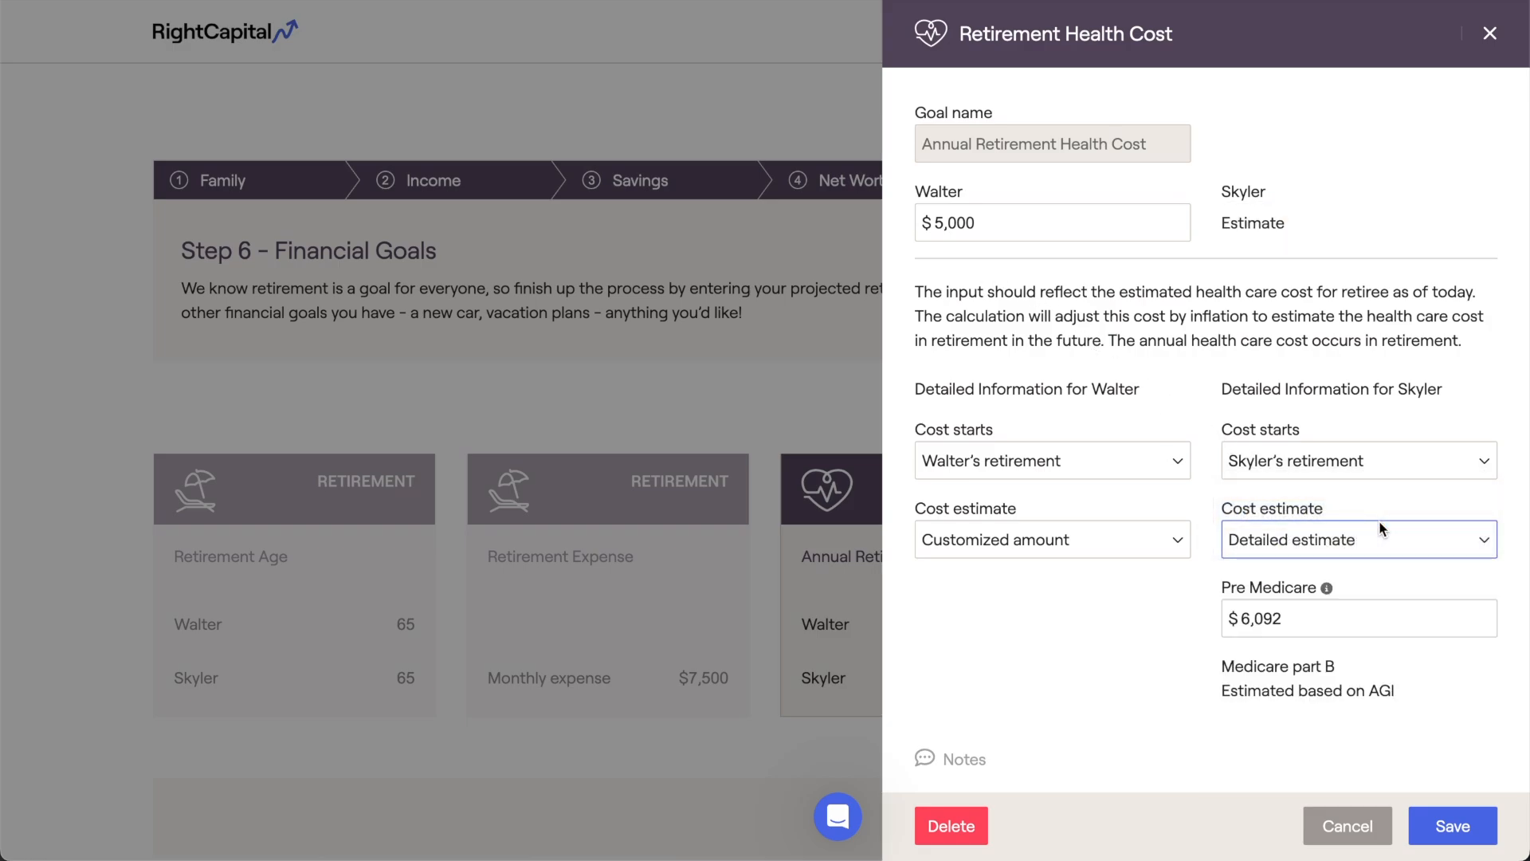
scroll(1379, 519, "down", 3)
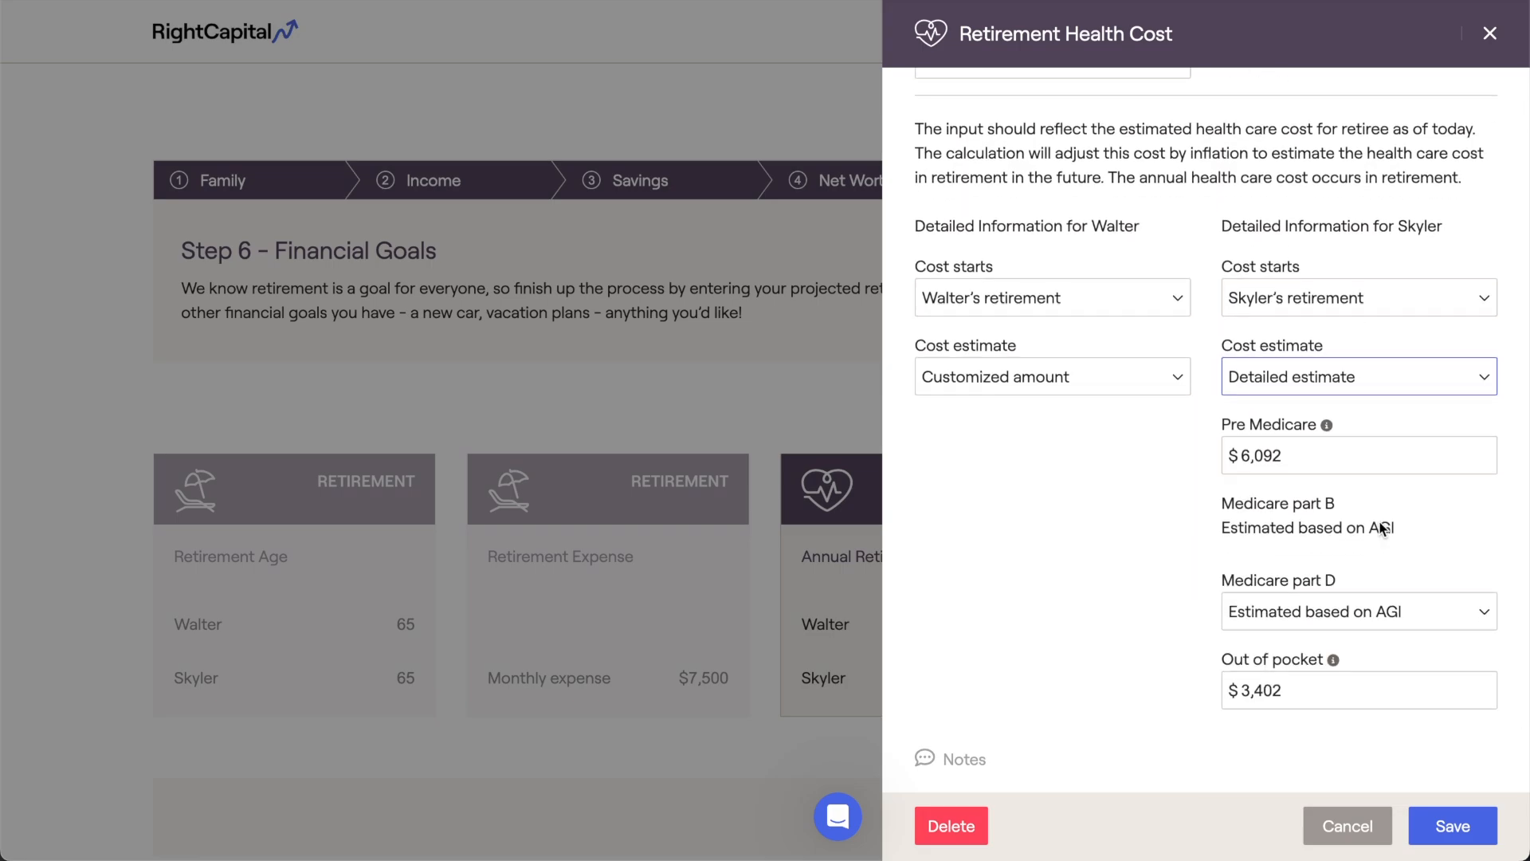
scroll(1381, 528, "up", 3)
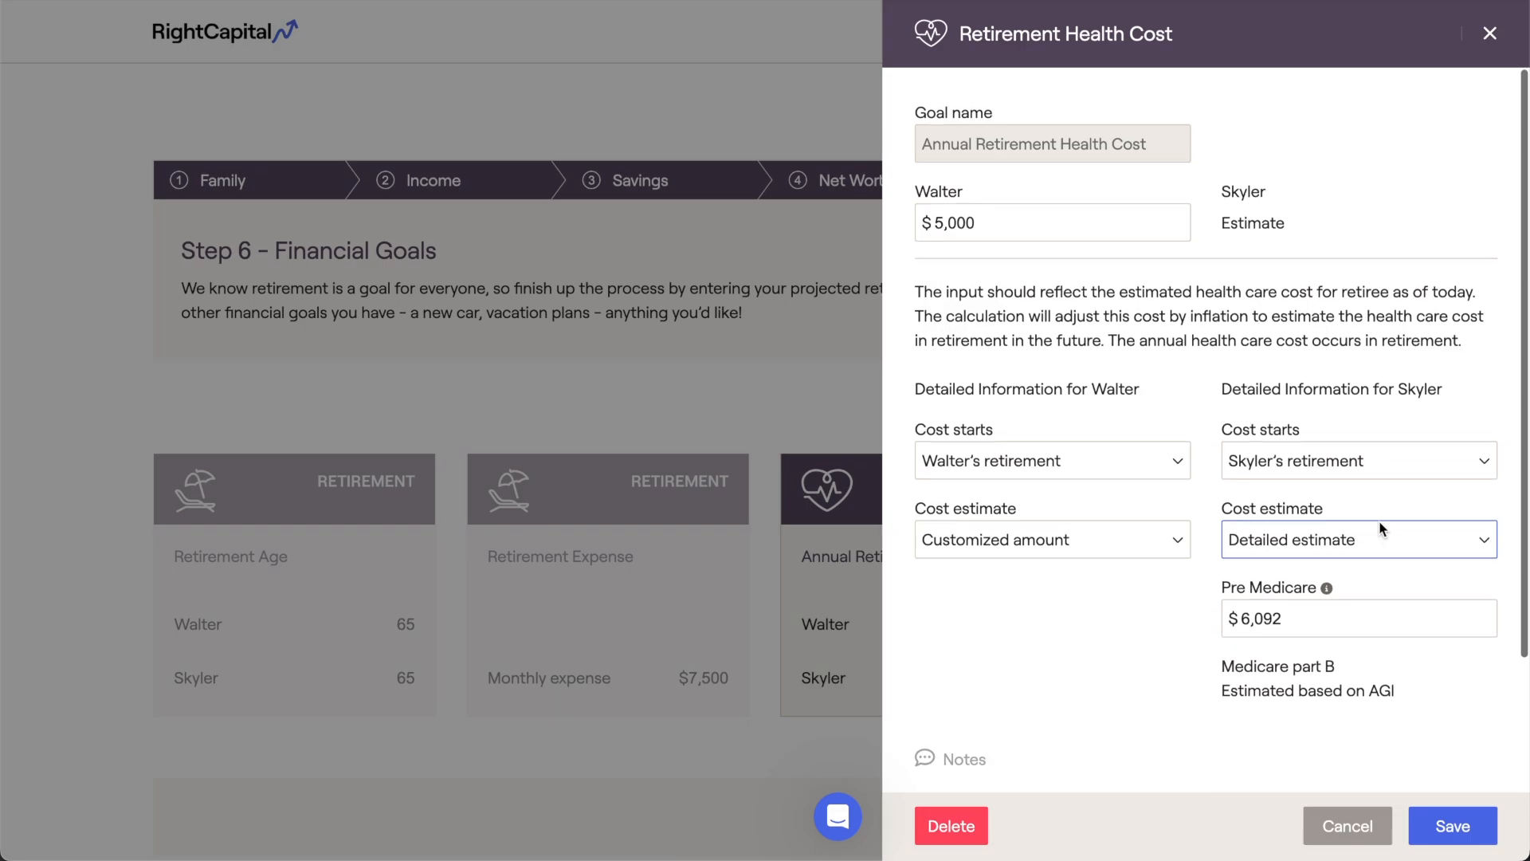
Keep the second spouse's cost start at their own retirement and save the retirement health cost goal.
left_click(1388, 470)
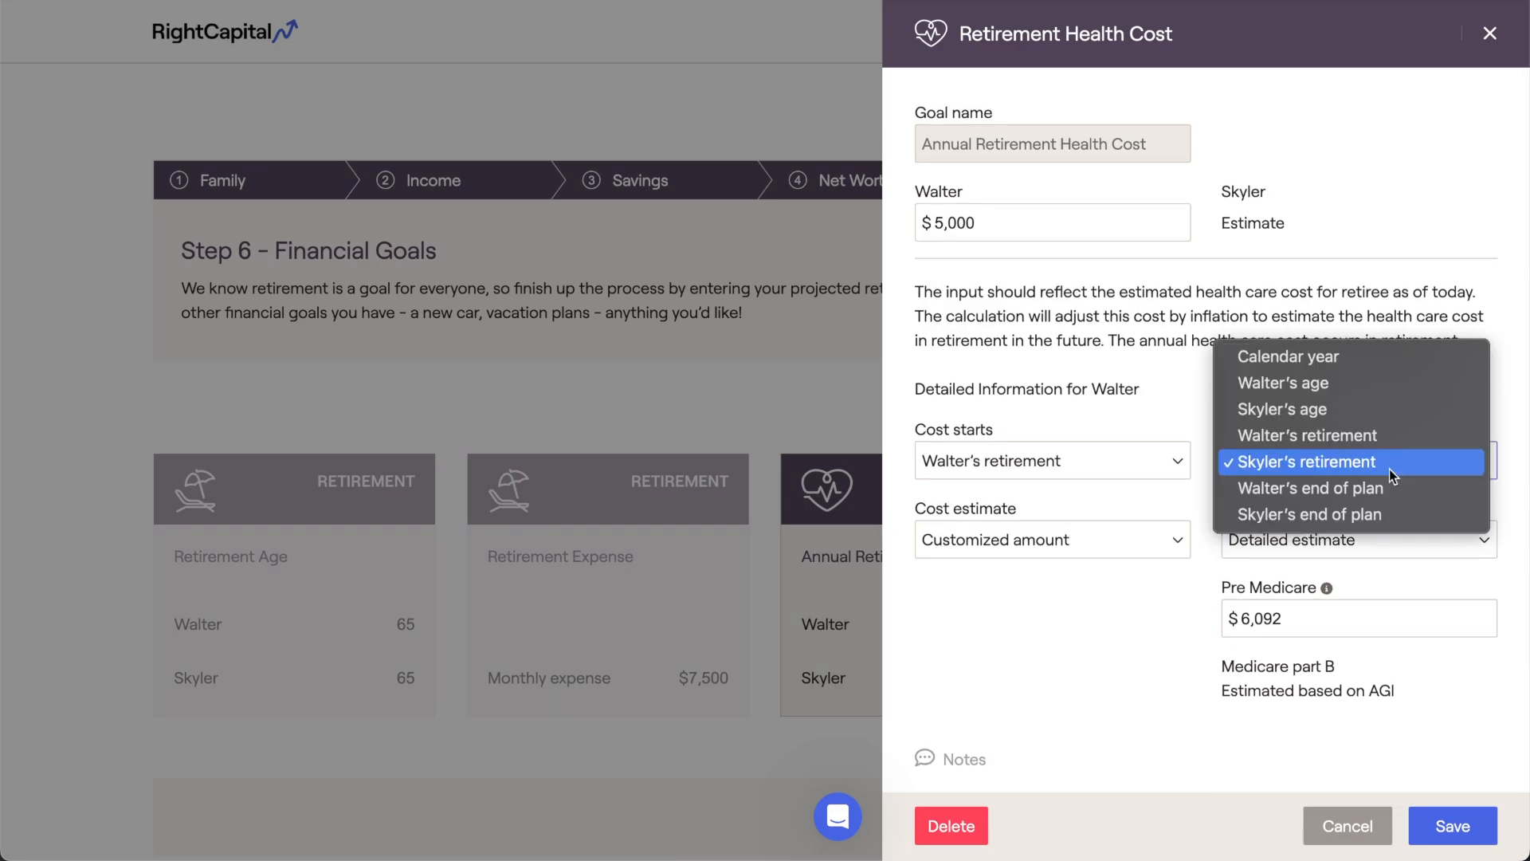
left_click(1389, 469)
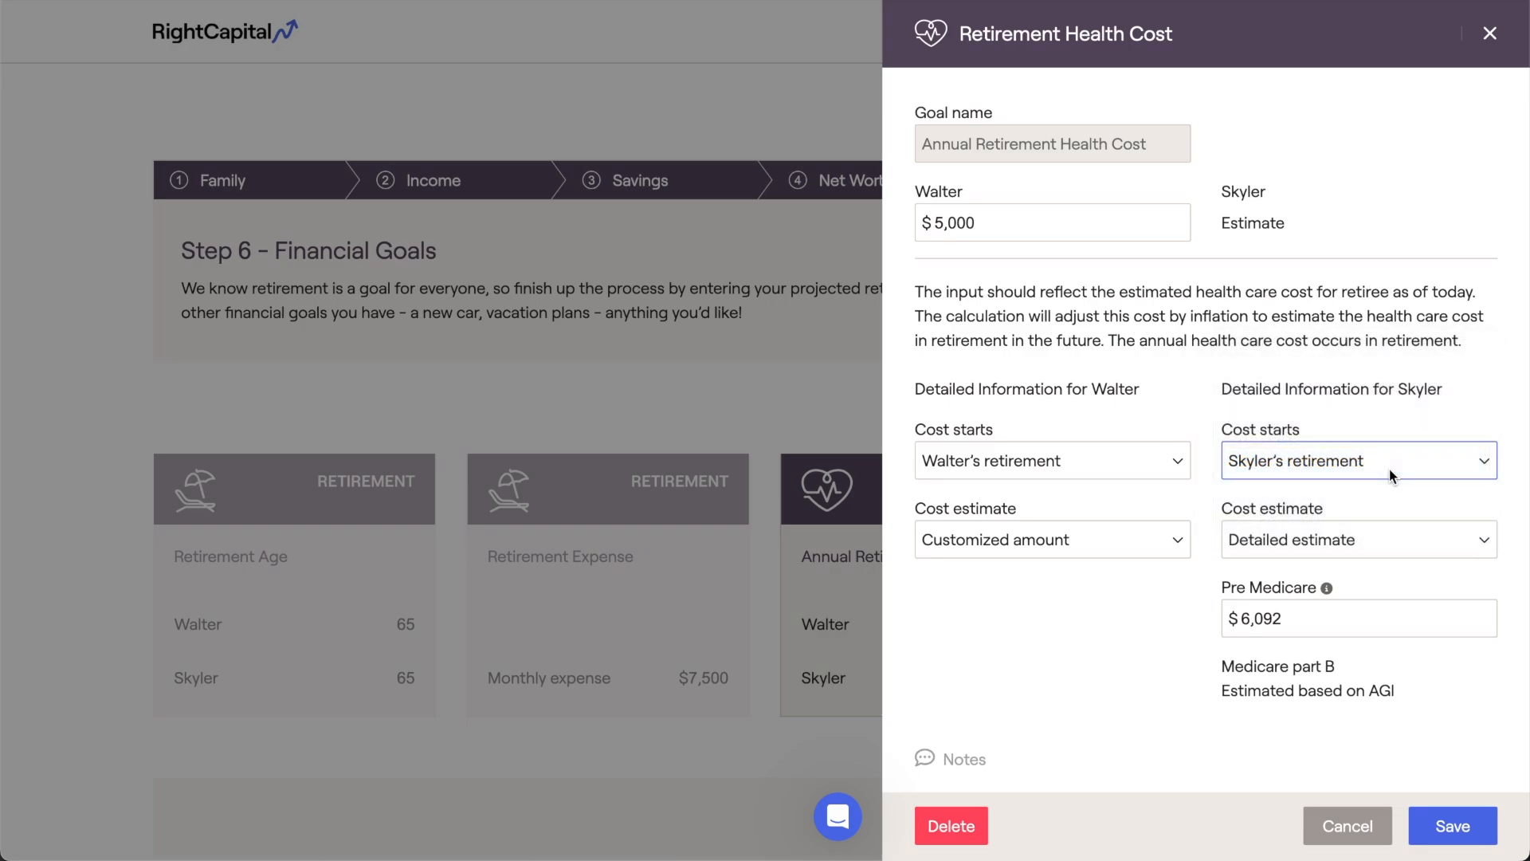
left_click(1446, 811)
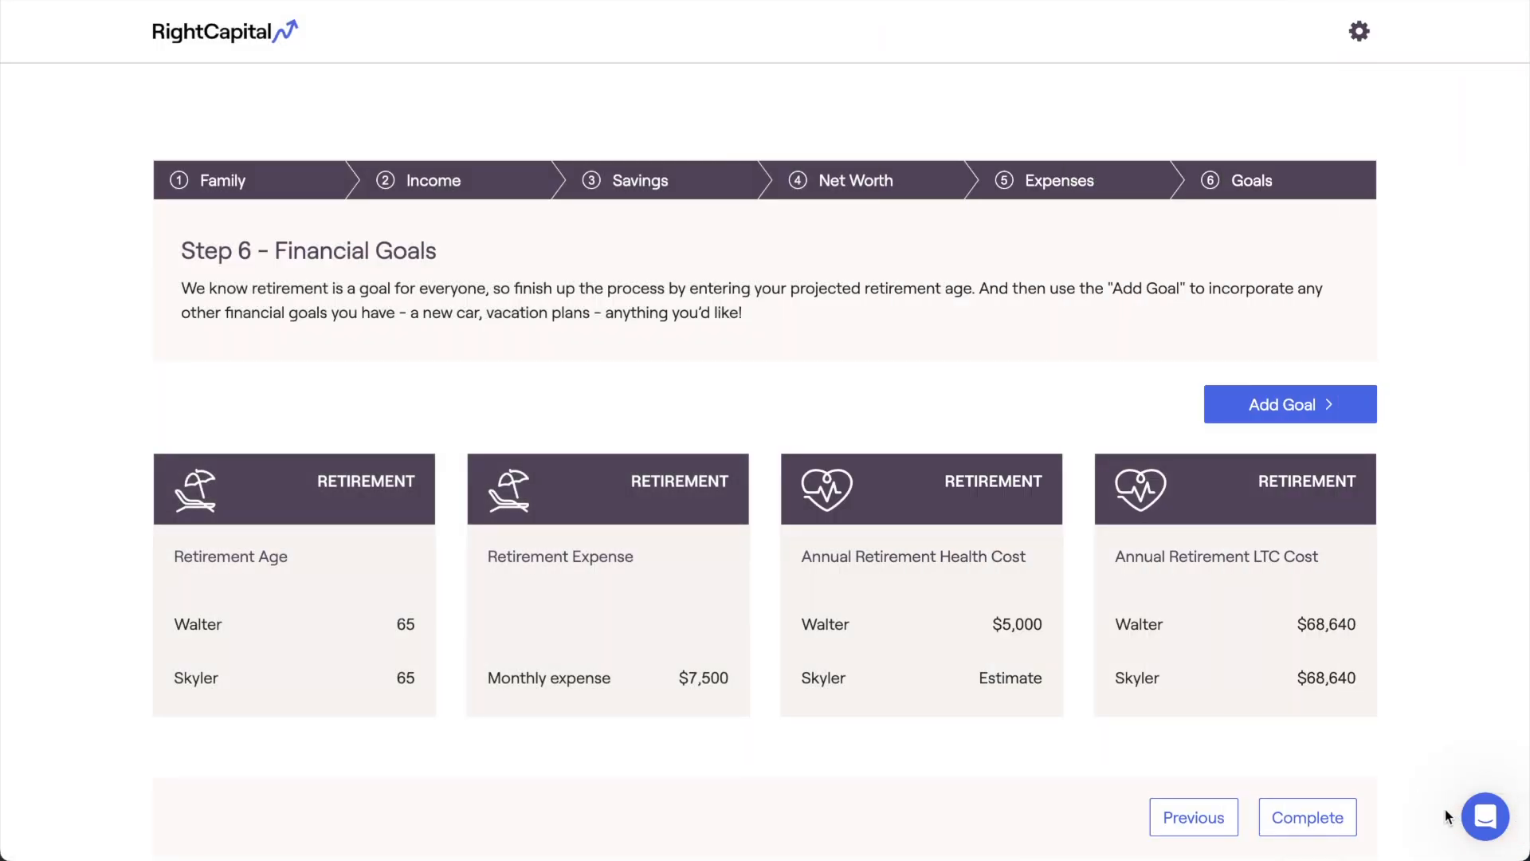
Review the first spouse's cost estimate and duration options in Annual Retirement LTC Cost, then save it with the existing selections.
left_click(1302, 671)
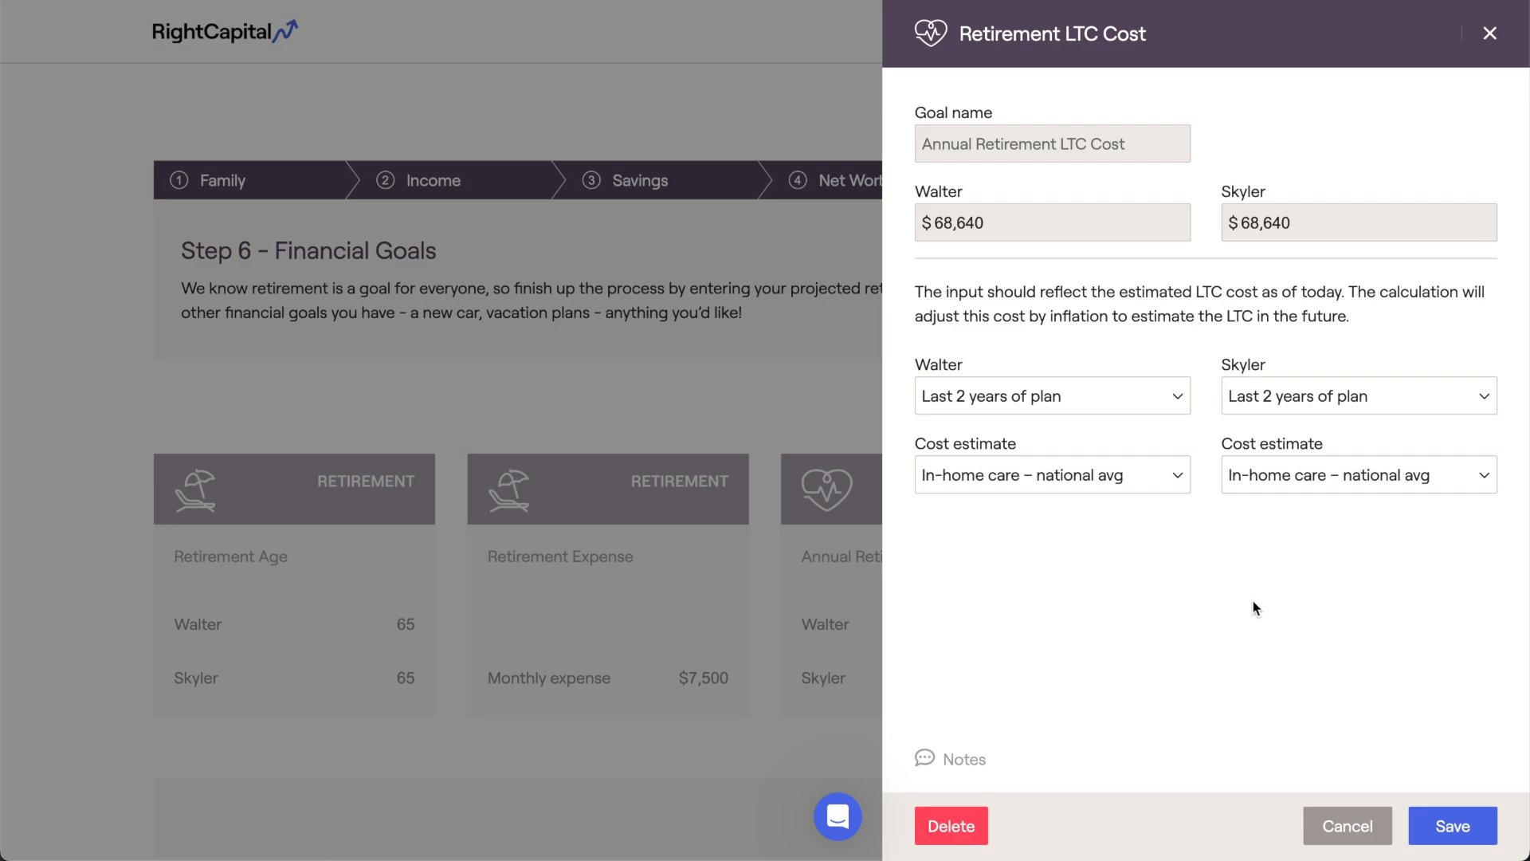
left_click(1150, 489)
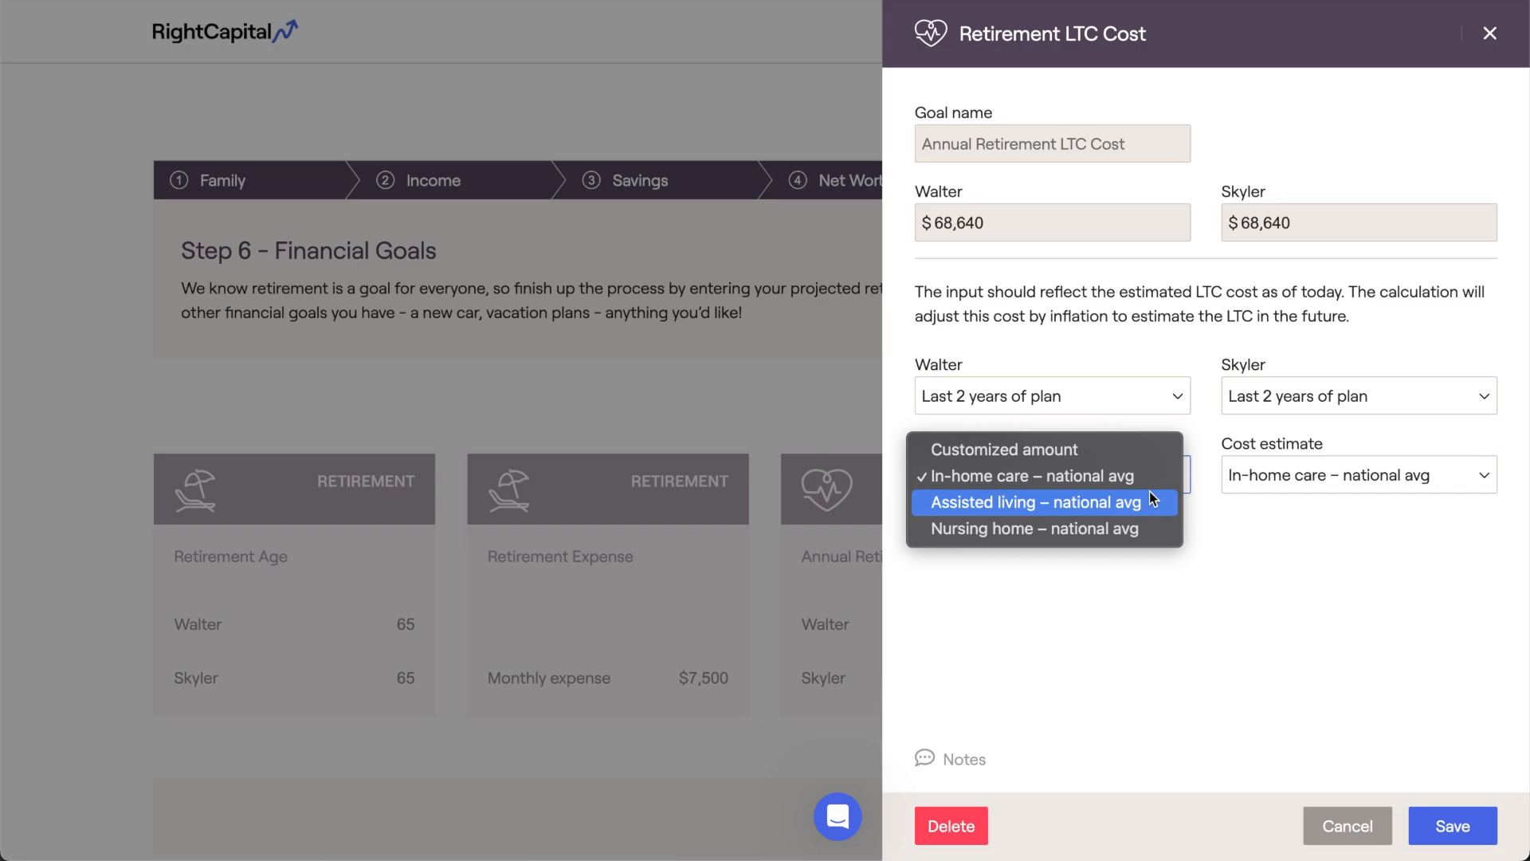
left_click(1195, 518)
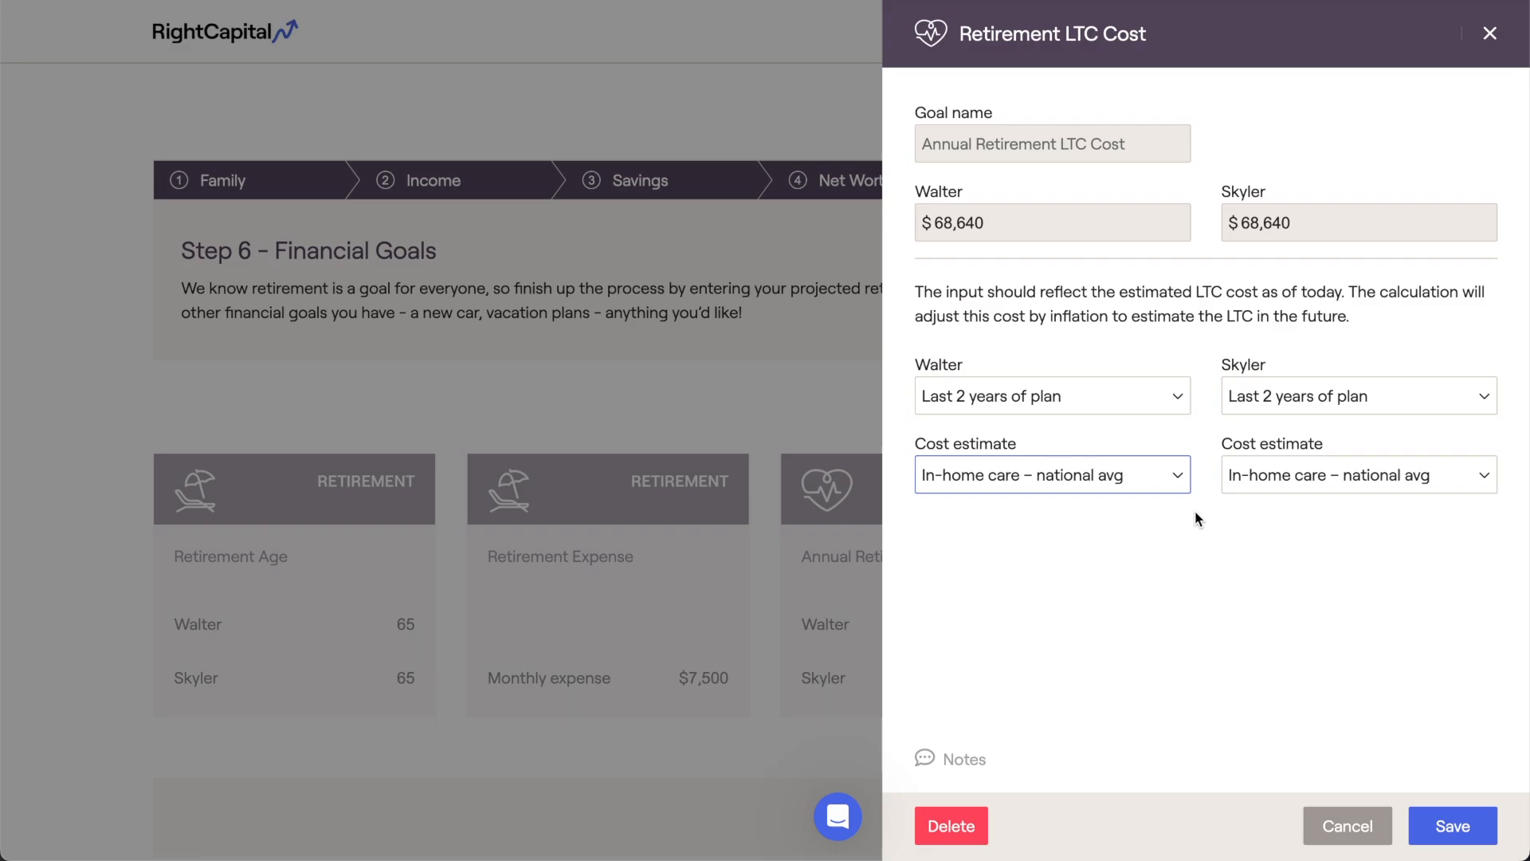
left_click(1119, 402)
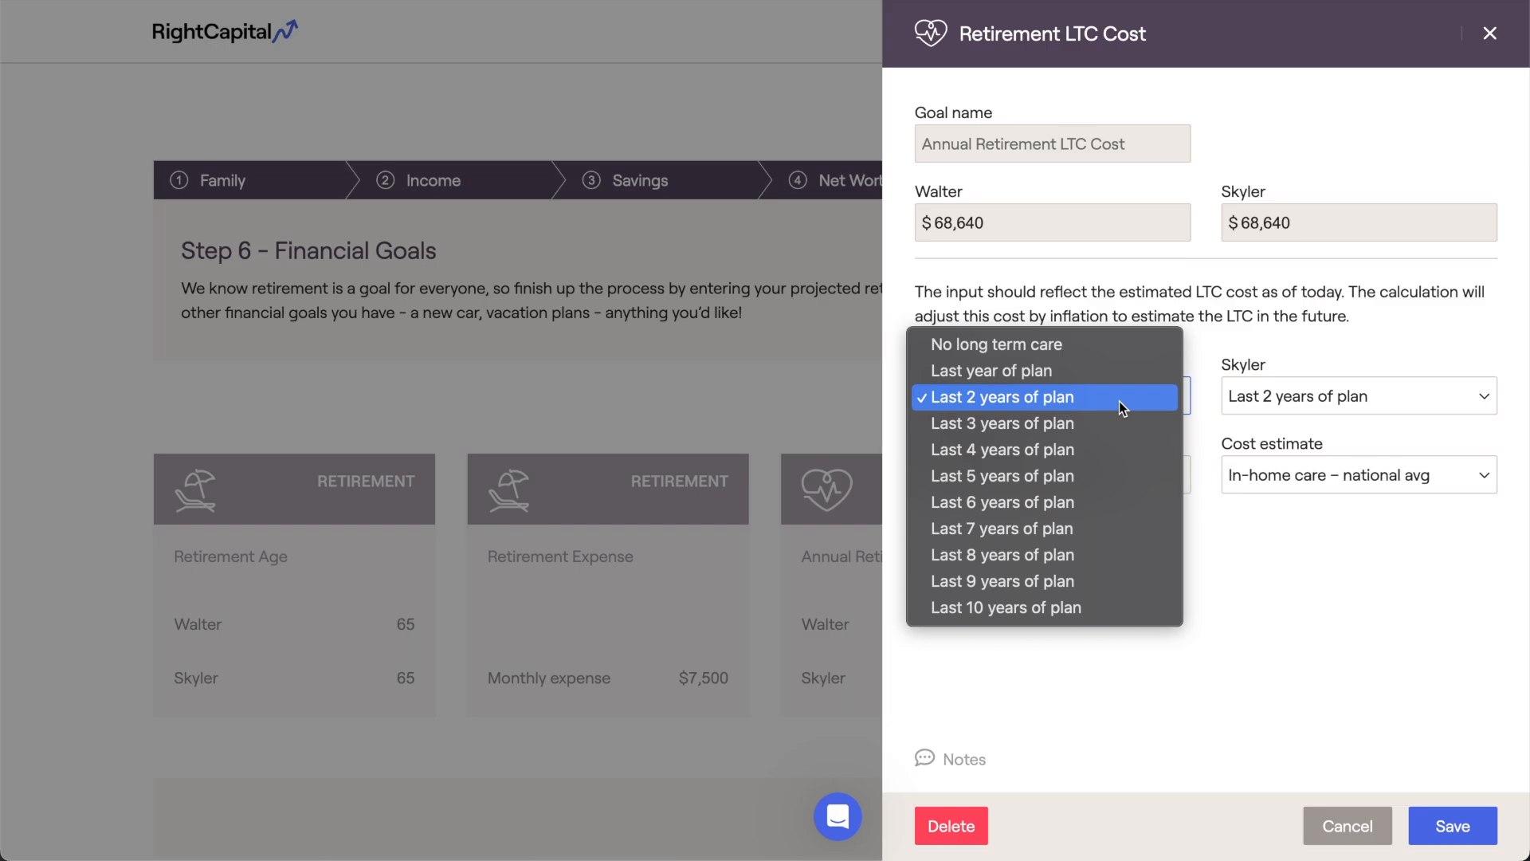
left_click(1192, 360)
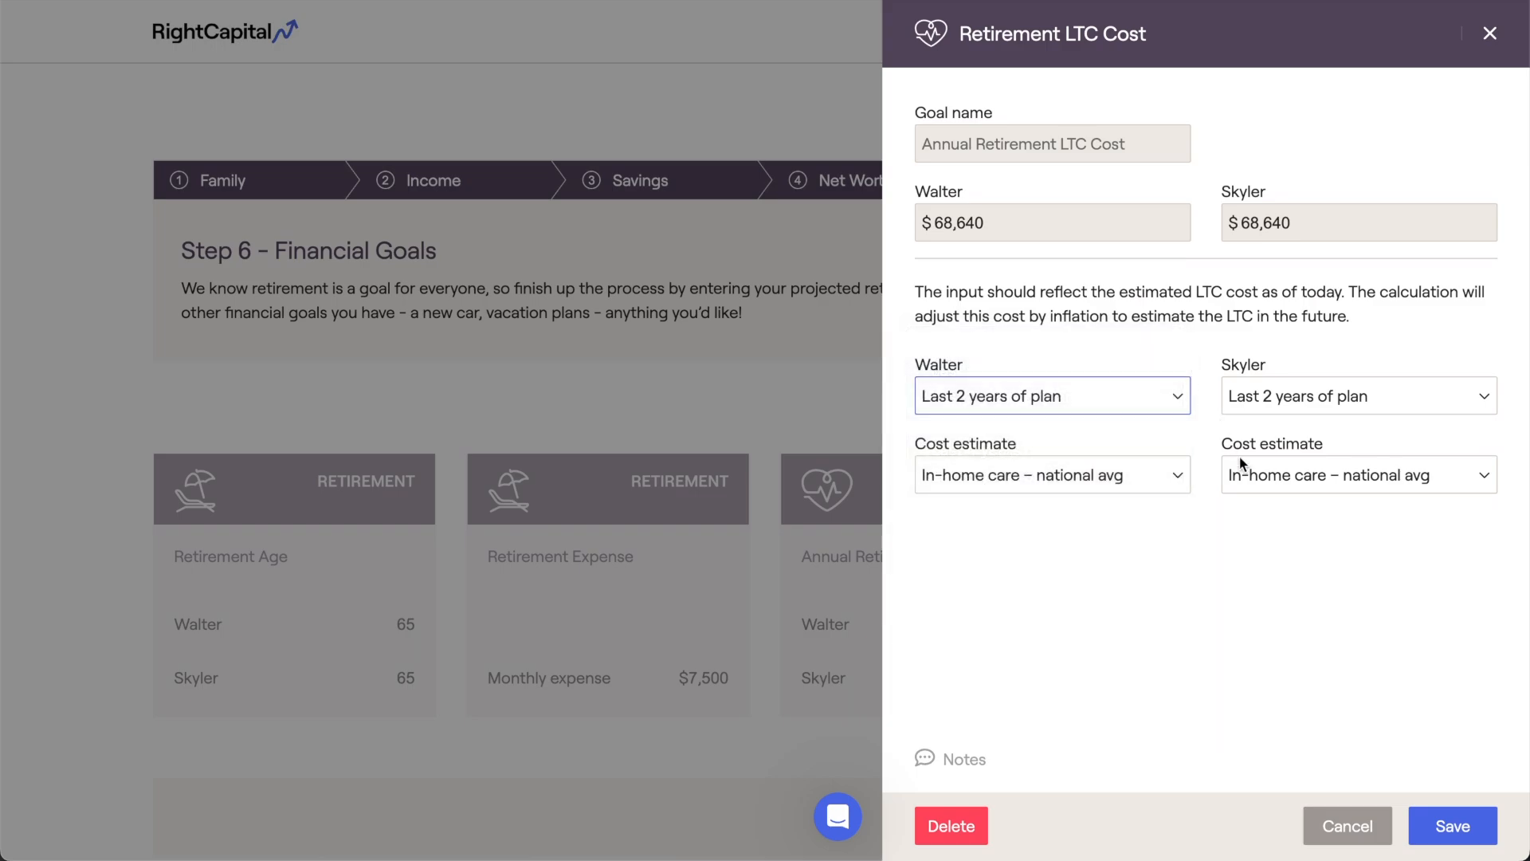
left_click(1450, 823)
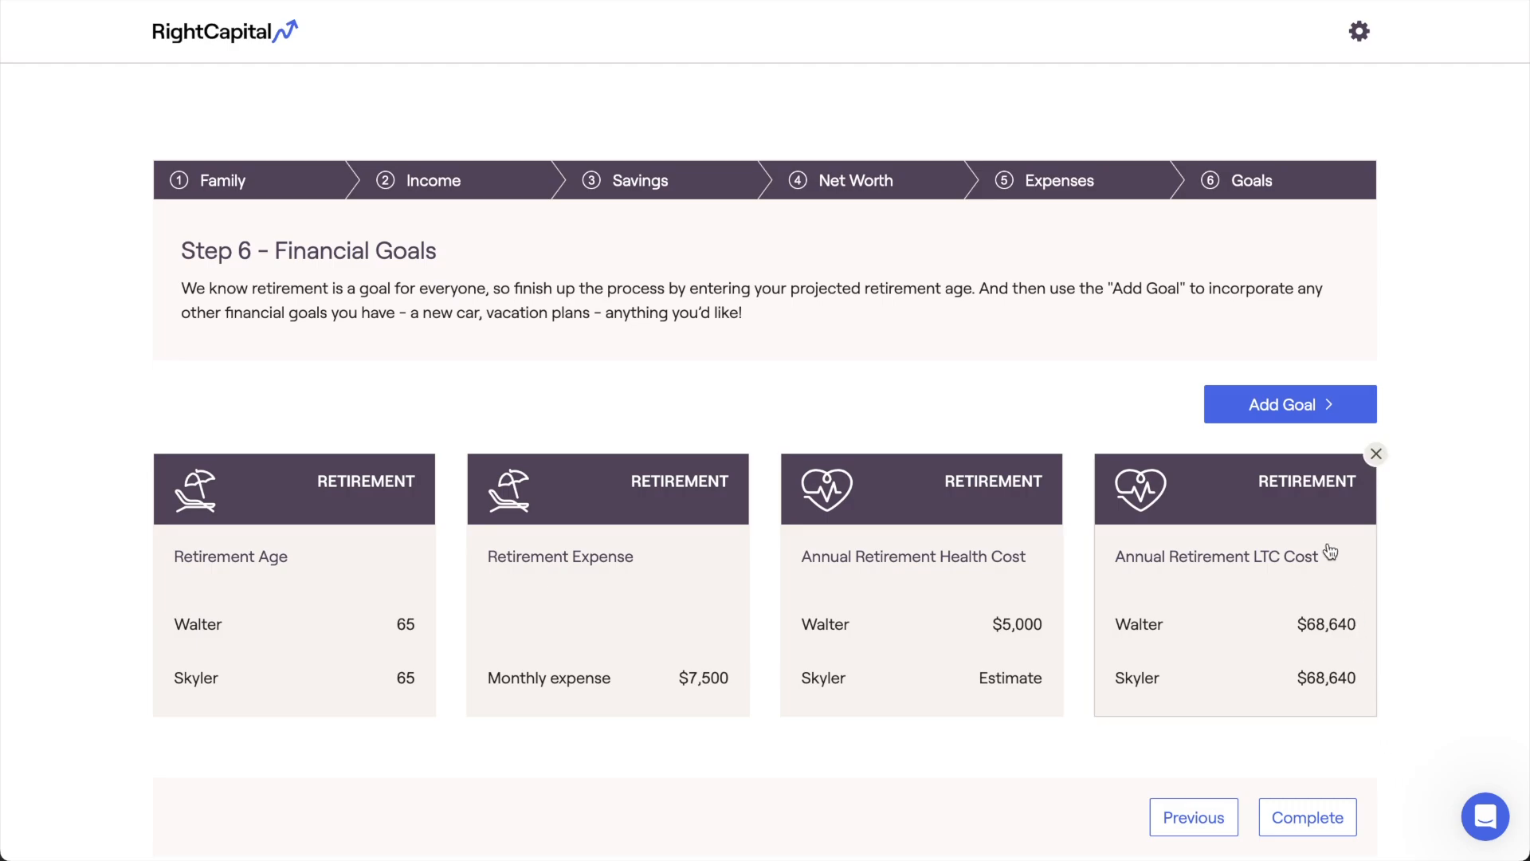
Add a College education goal and keep the first spouse as the student.
left_click(1286, 410)
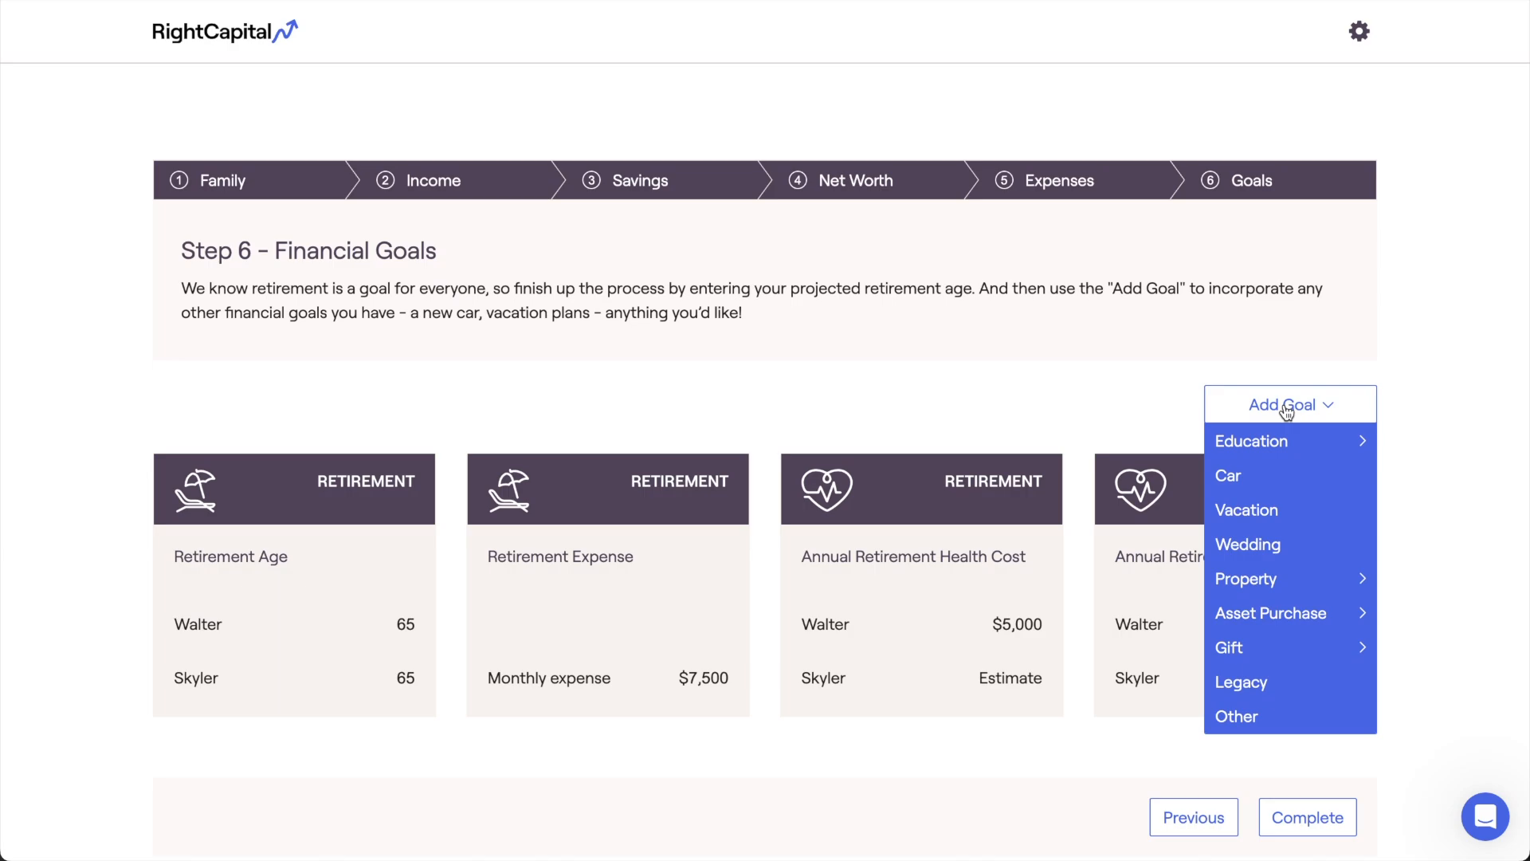
mouse_move(1313, 440)
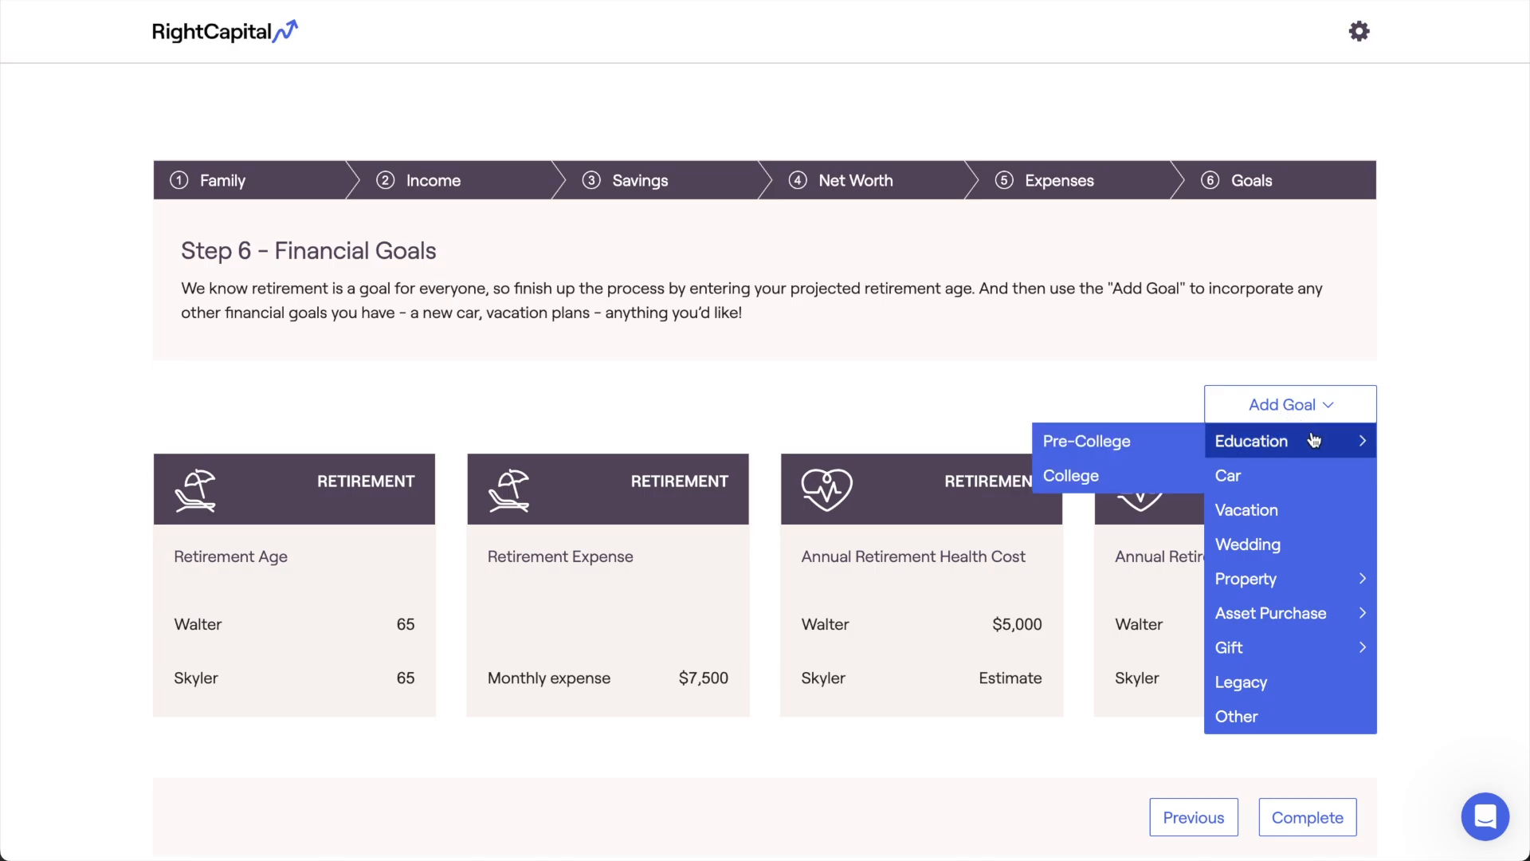
left_click(1185, 474)
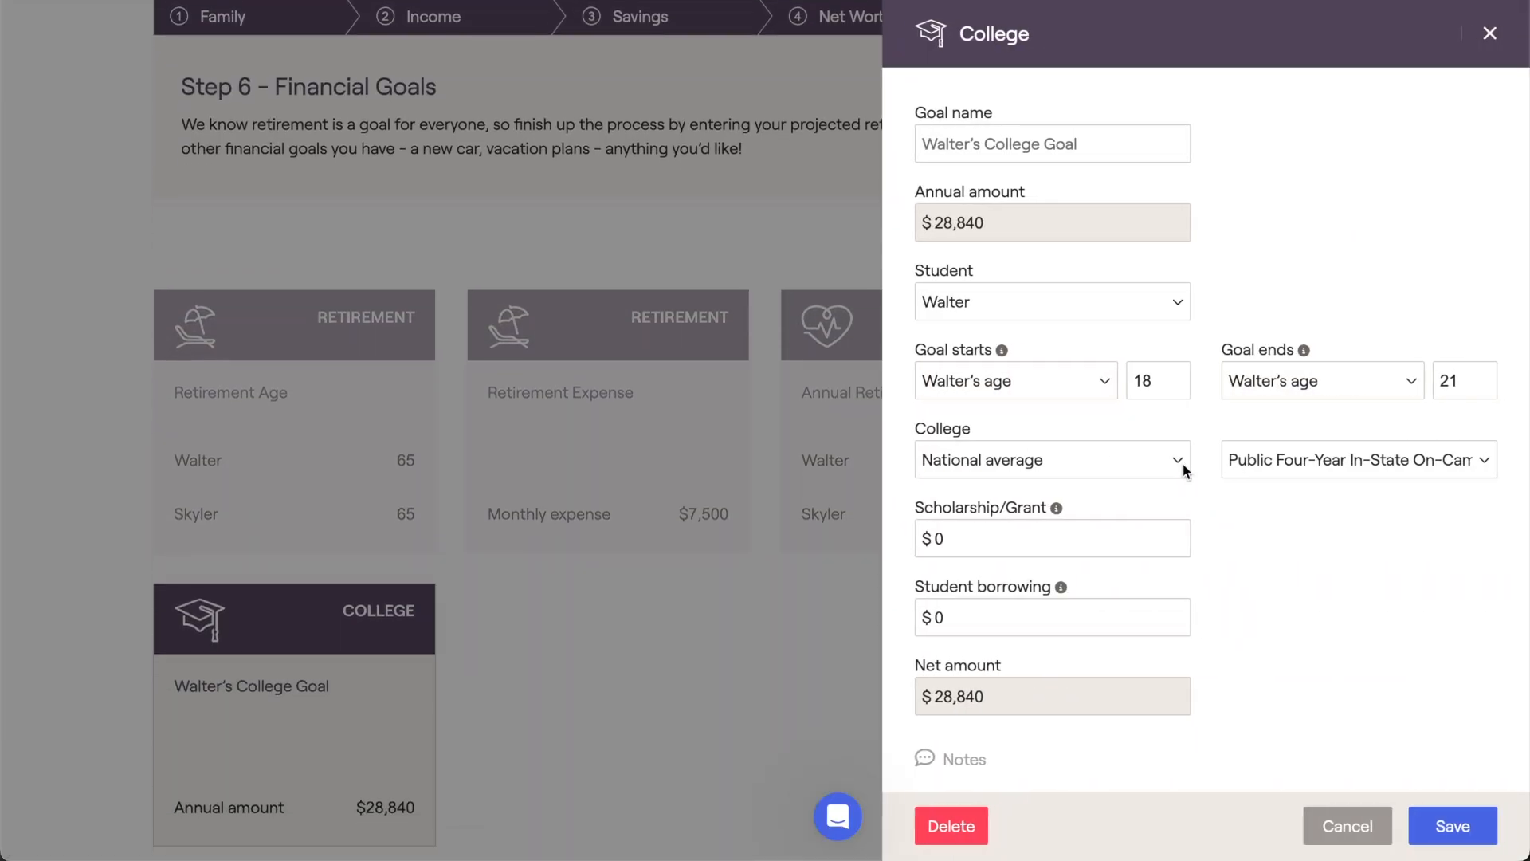
left_click(1097, 309)
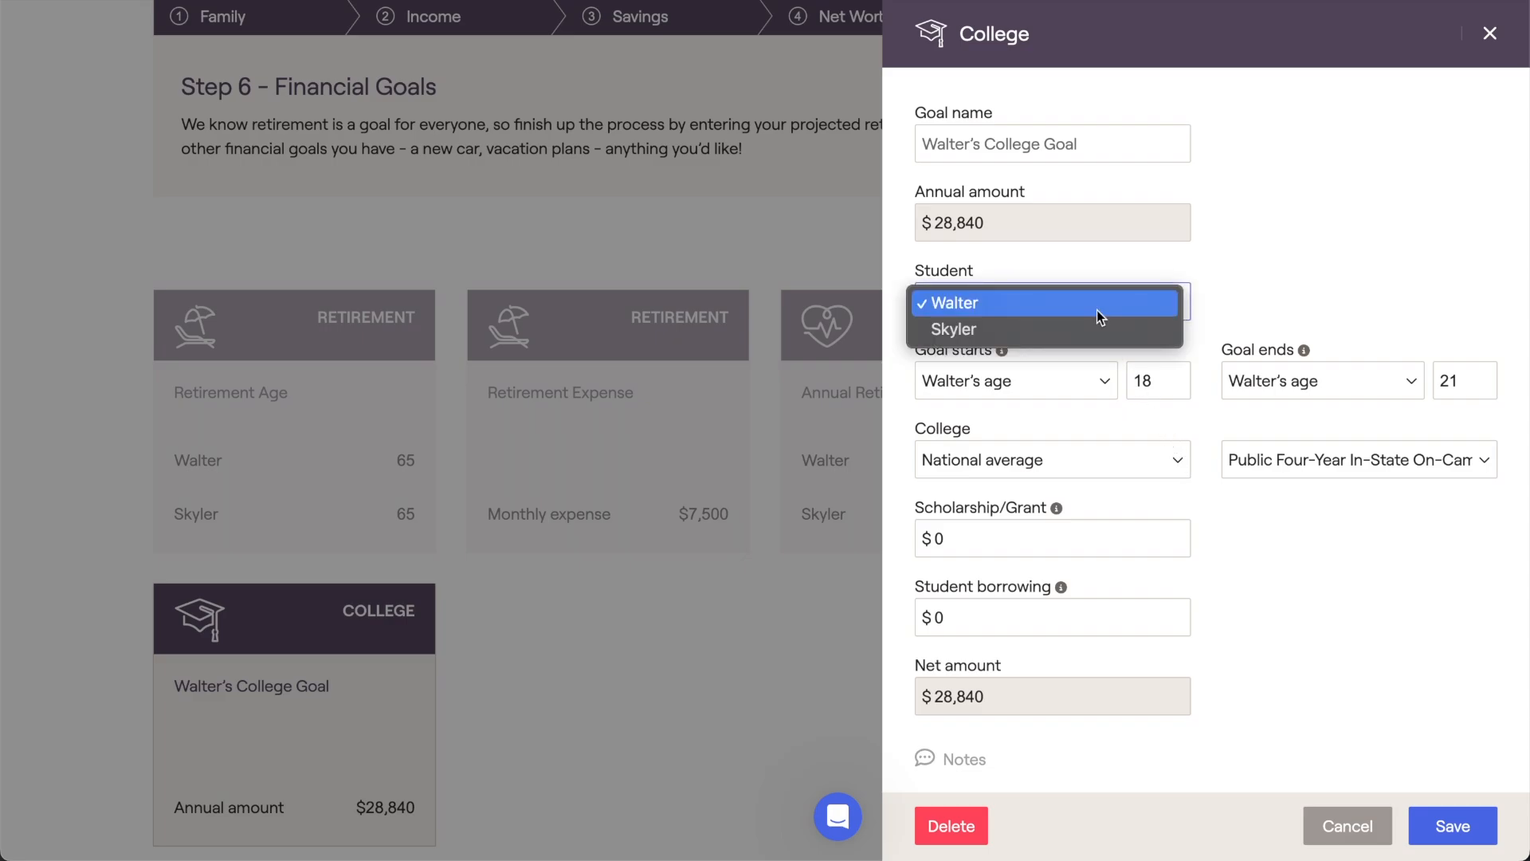
left_click(1096, 311)
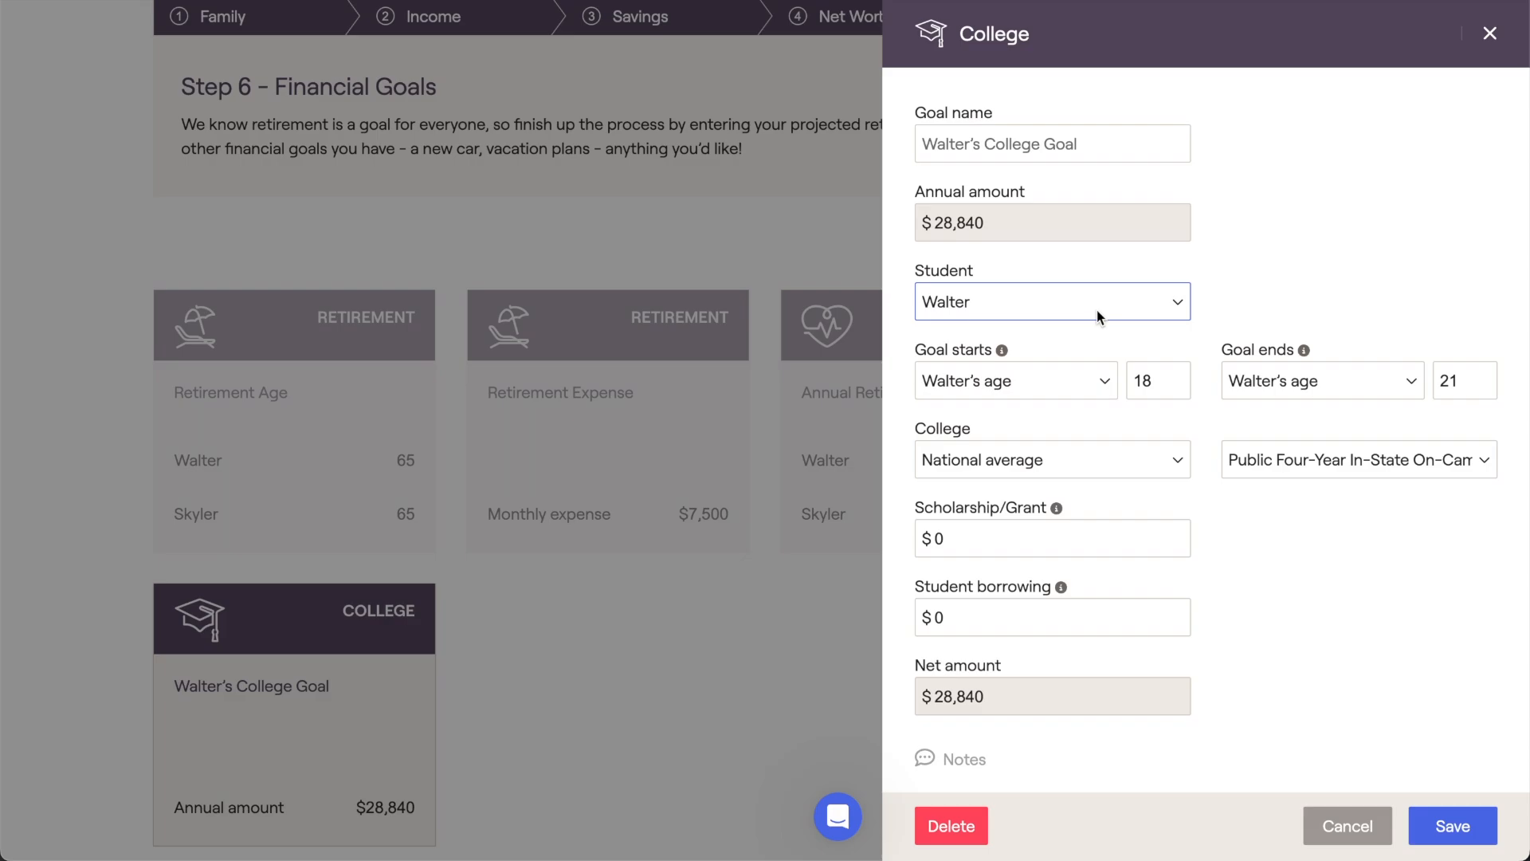
Review the college cost bases and national average school types, keeping Public Four-Year In-State On-Campus.
left_click(1092, 460)
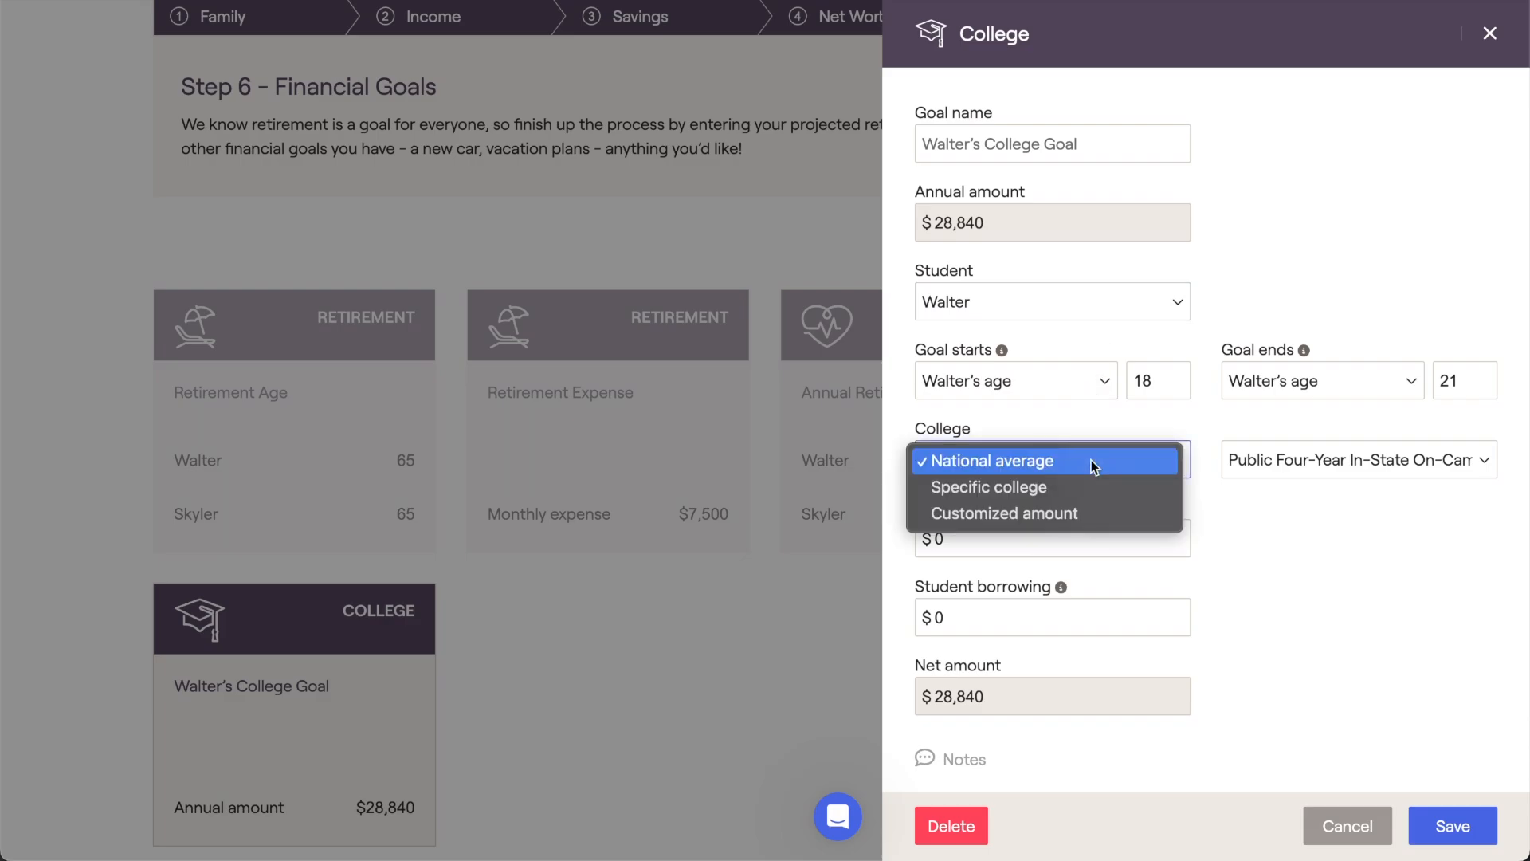
left_click(1247, 459)
left_click(1246, 459)
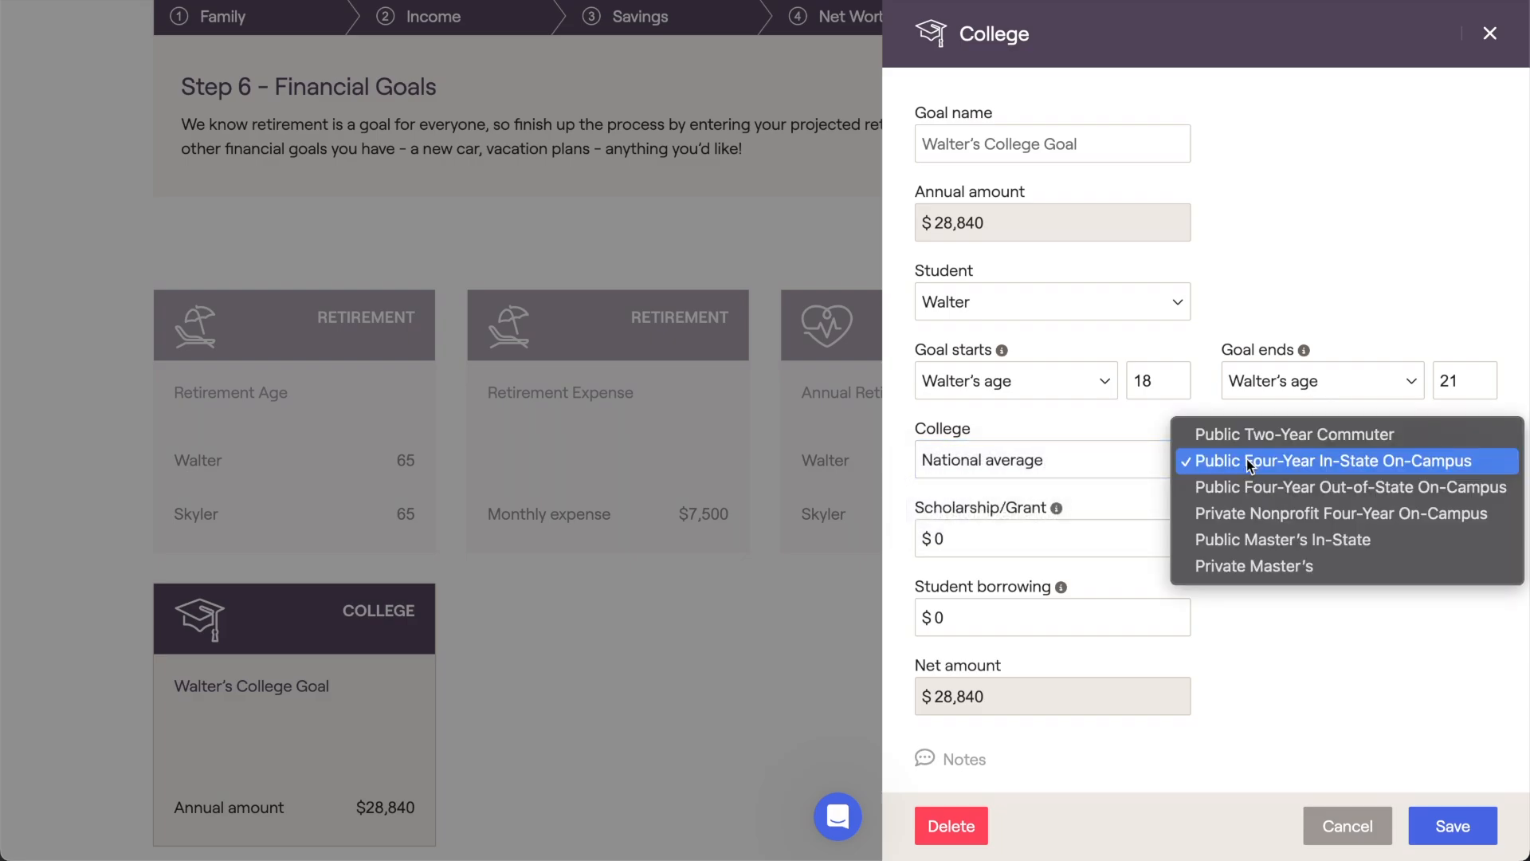
left_click(1246, 460)
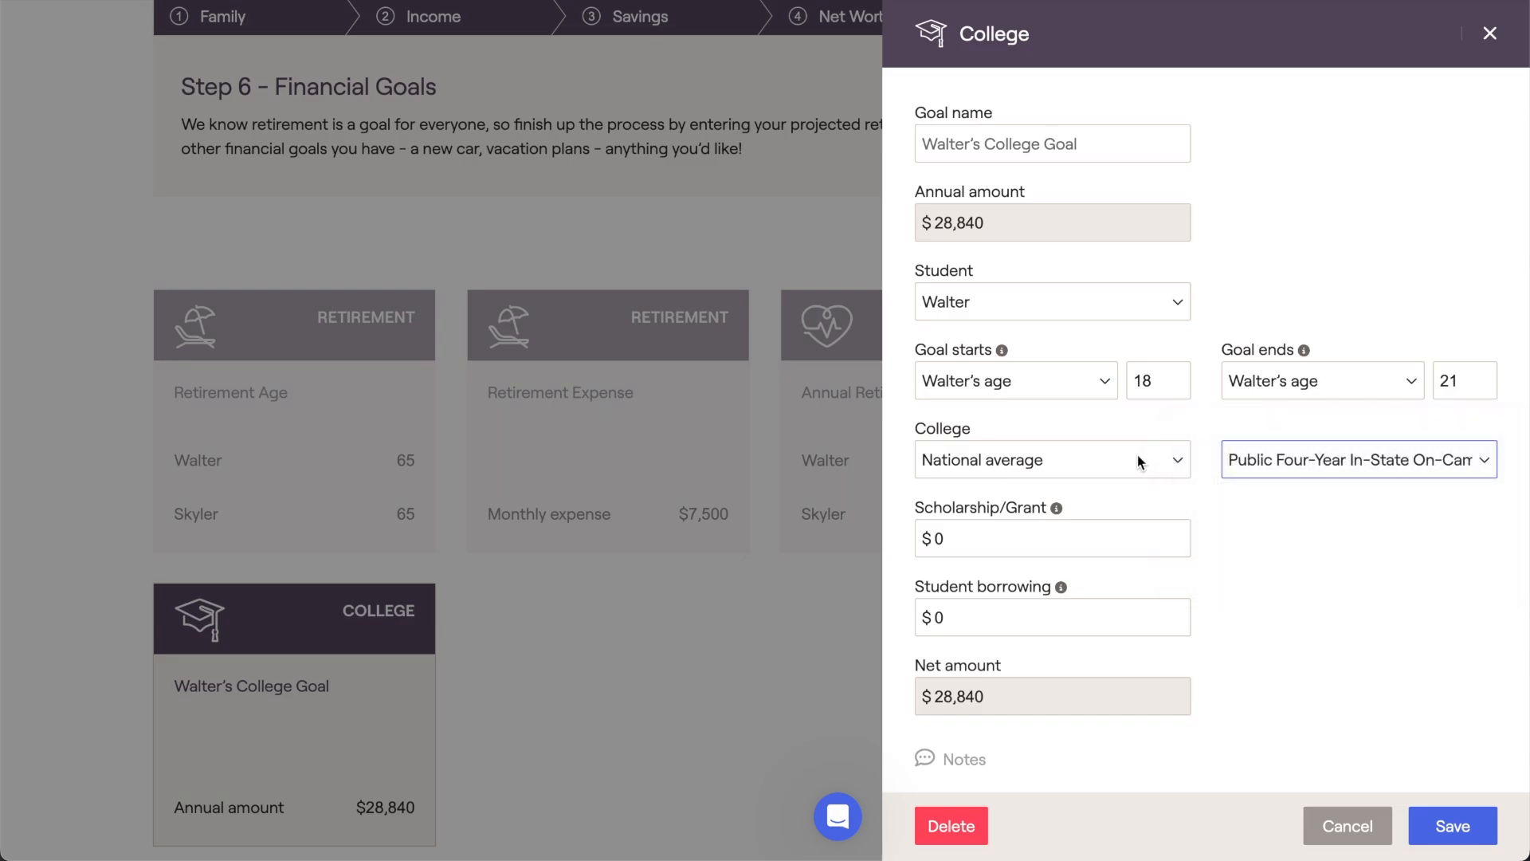
Base the college goal on a specific college, Yale University, and save the goal.
left_click(1137, 457)
left_click(1136, 493)
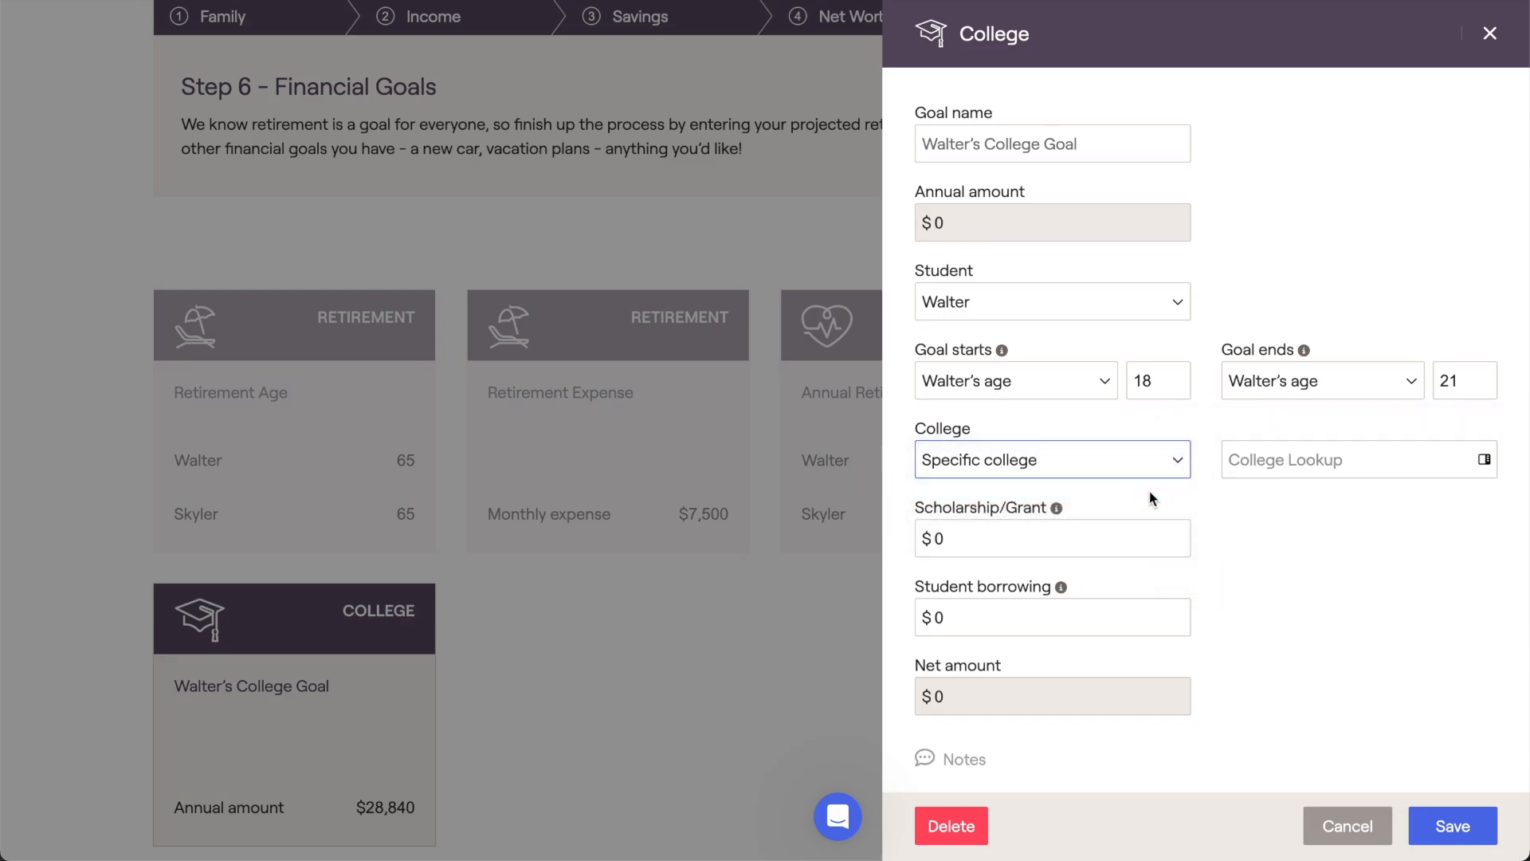
left_click(1246, 478)
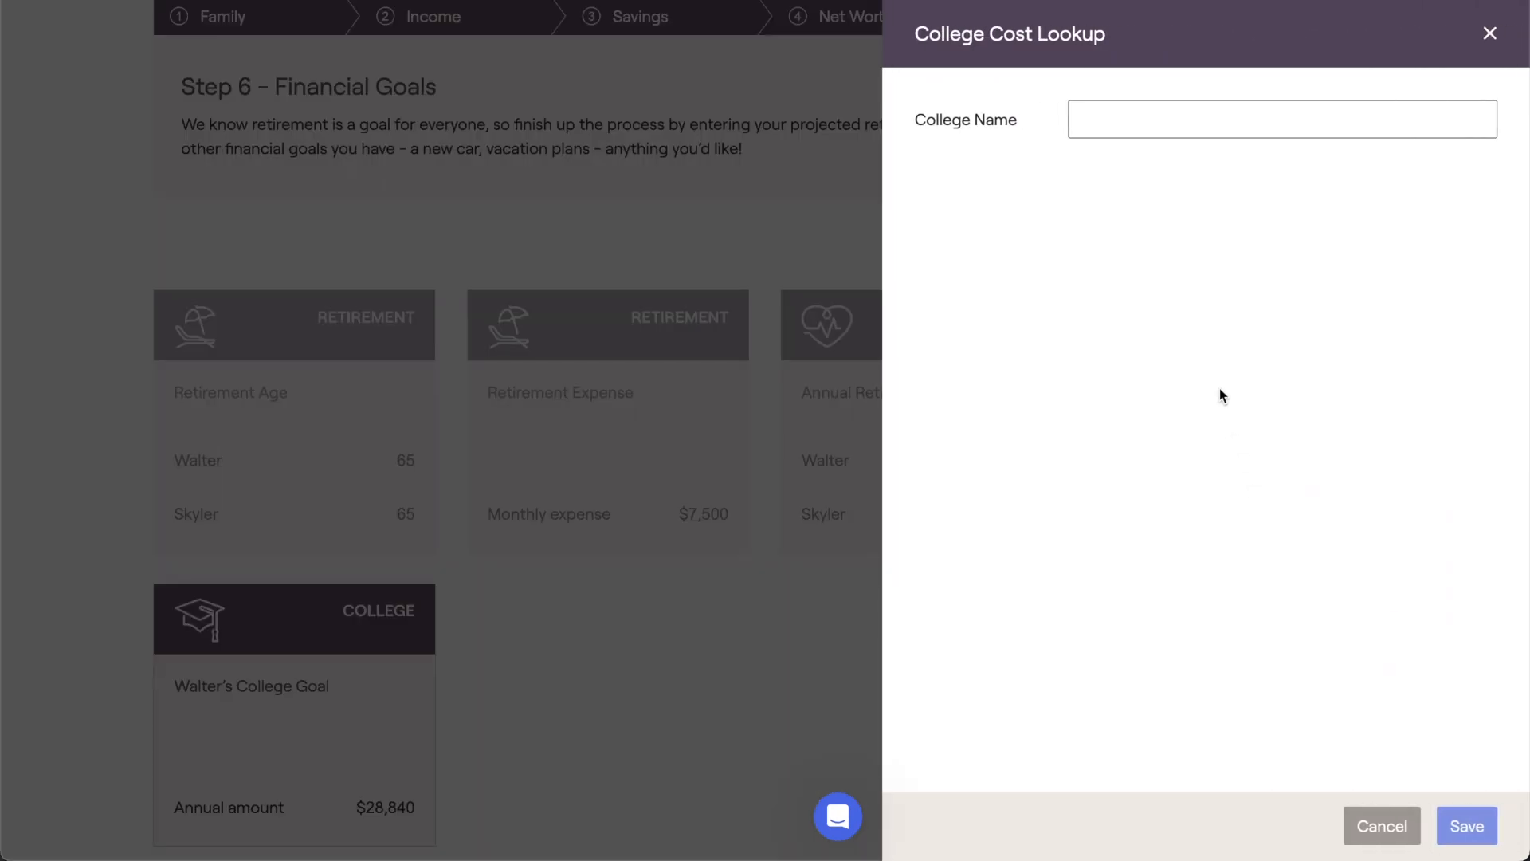
left_click(1137, 127)
type("Yale")
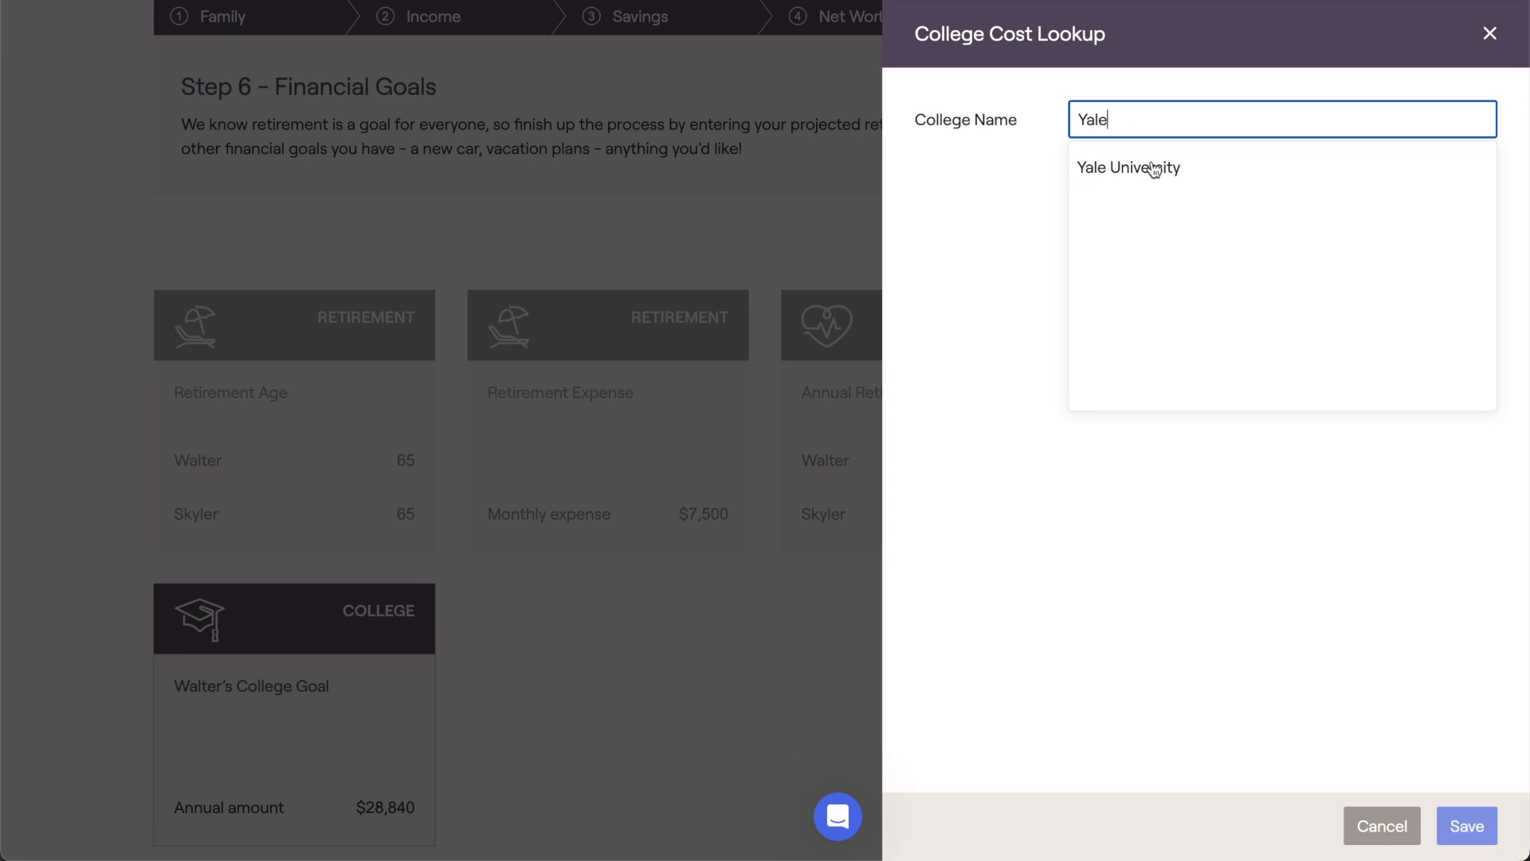
left_click(1153, 168)
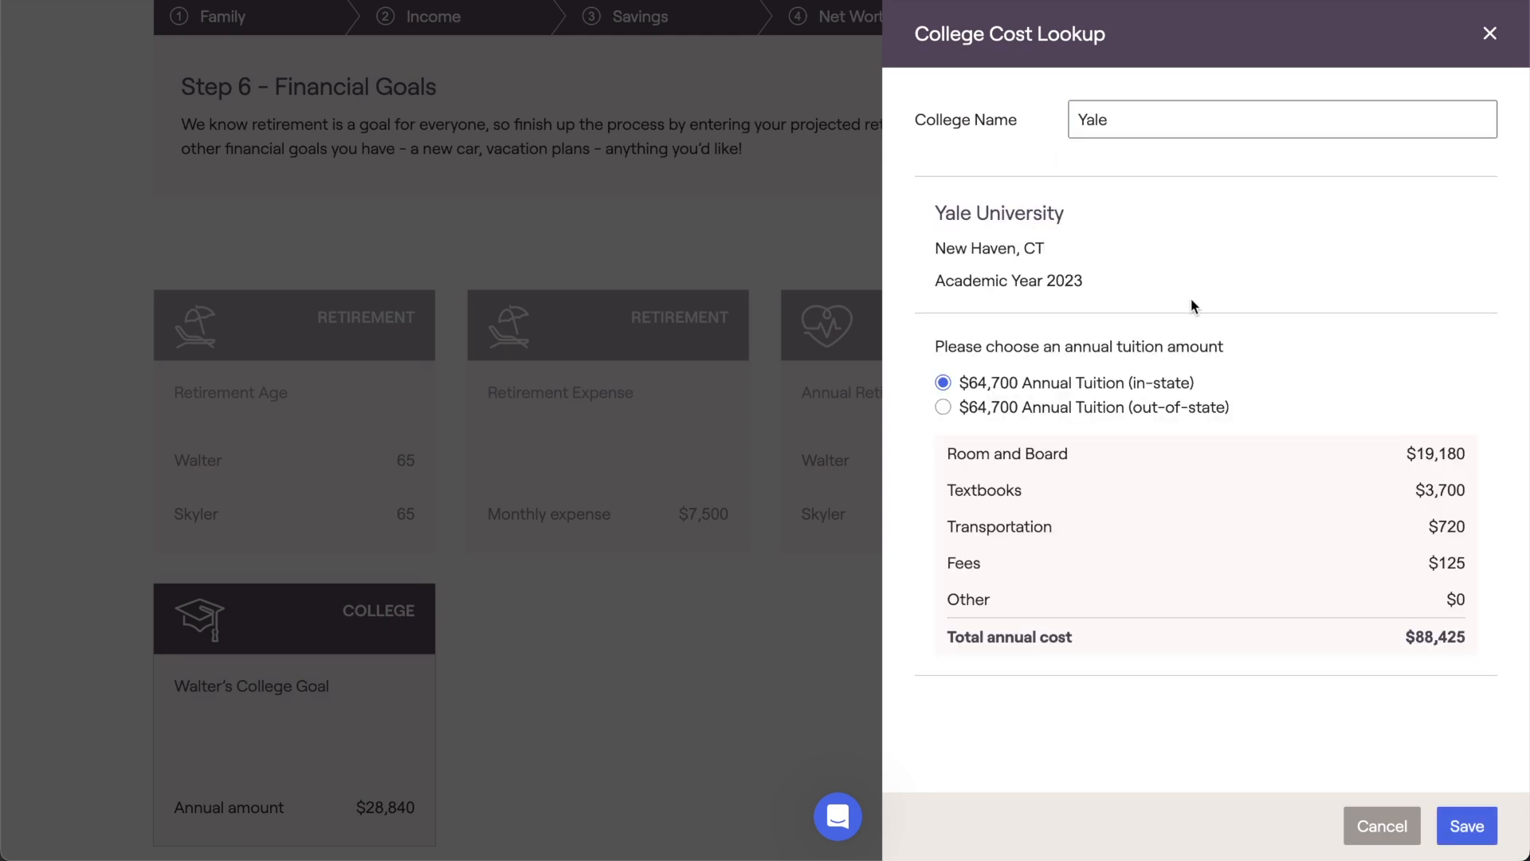
left_click(1441, 810)
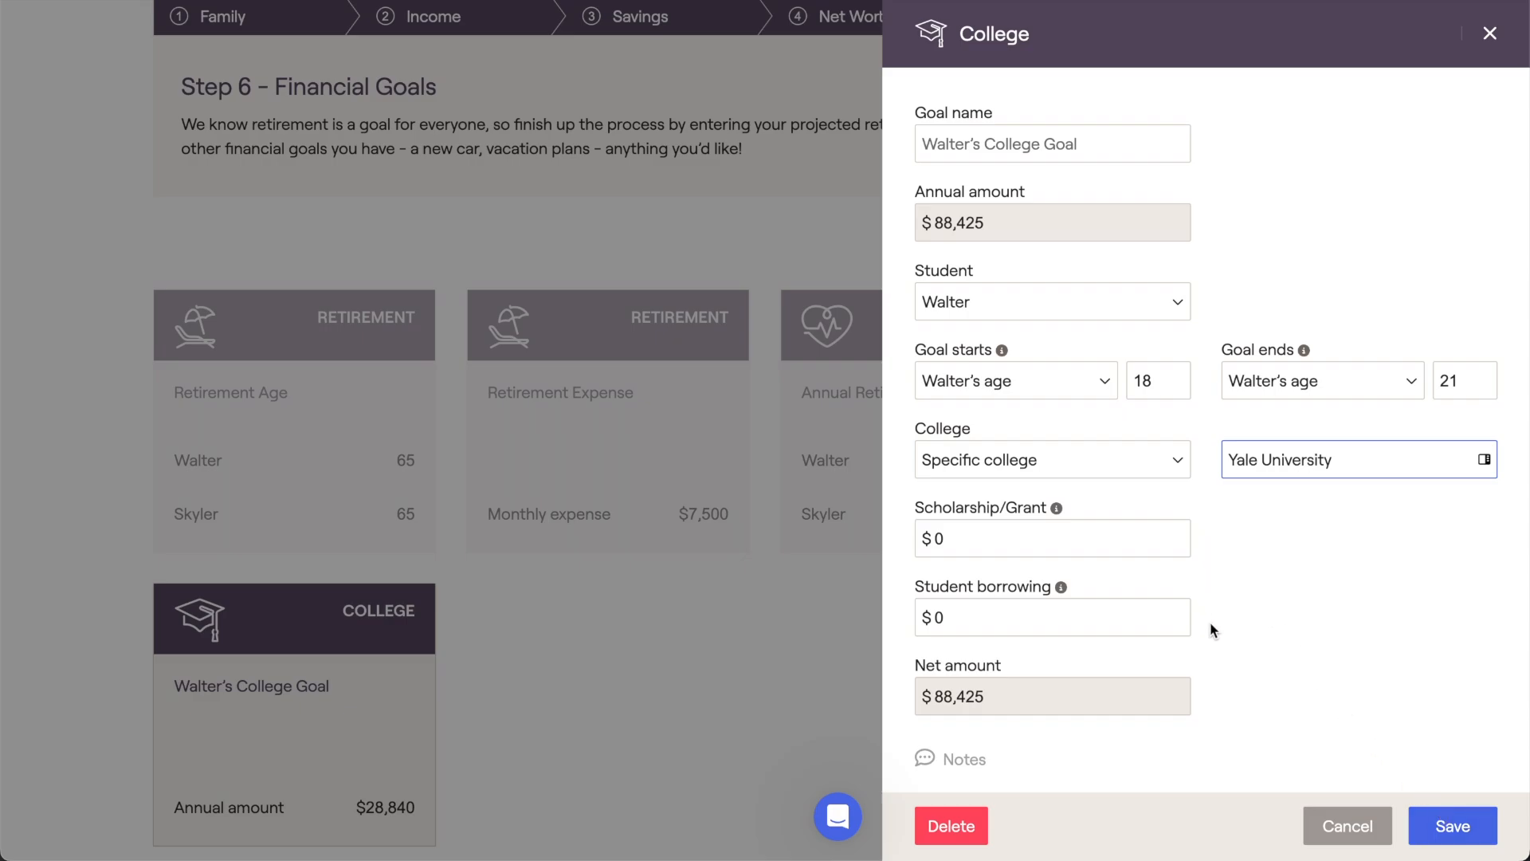
left_click(1420, 814)
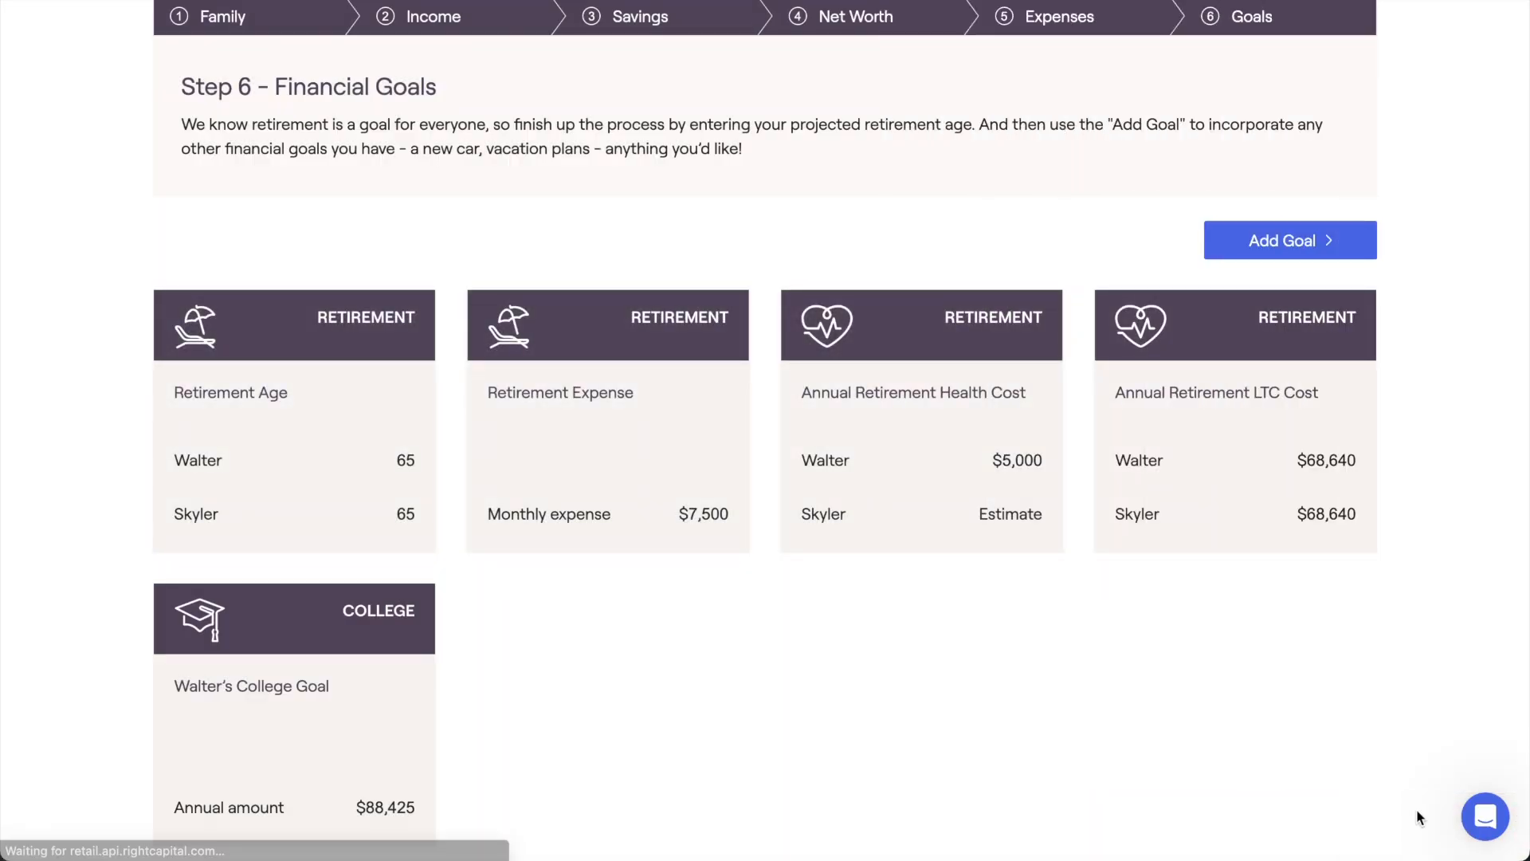
Add a Vacation goal, review its frequency options while keeping One Time, and close its details.
left_click(1280, 253)
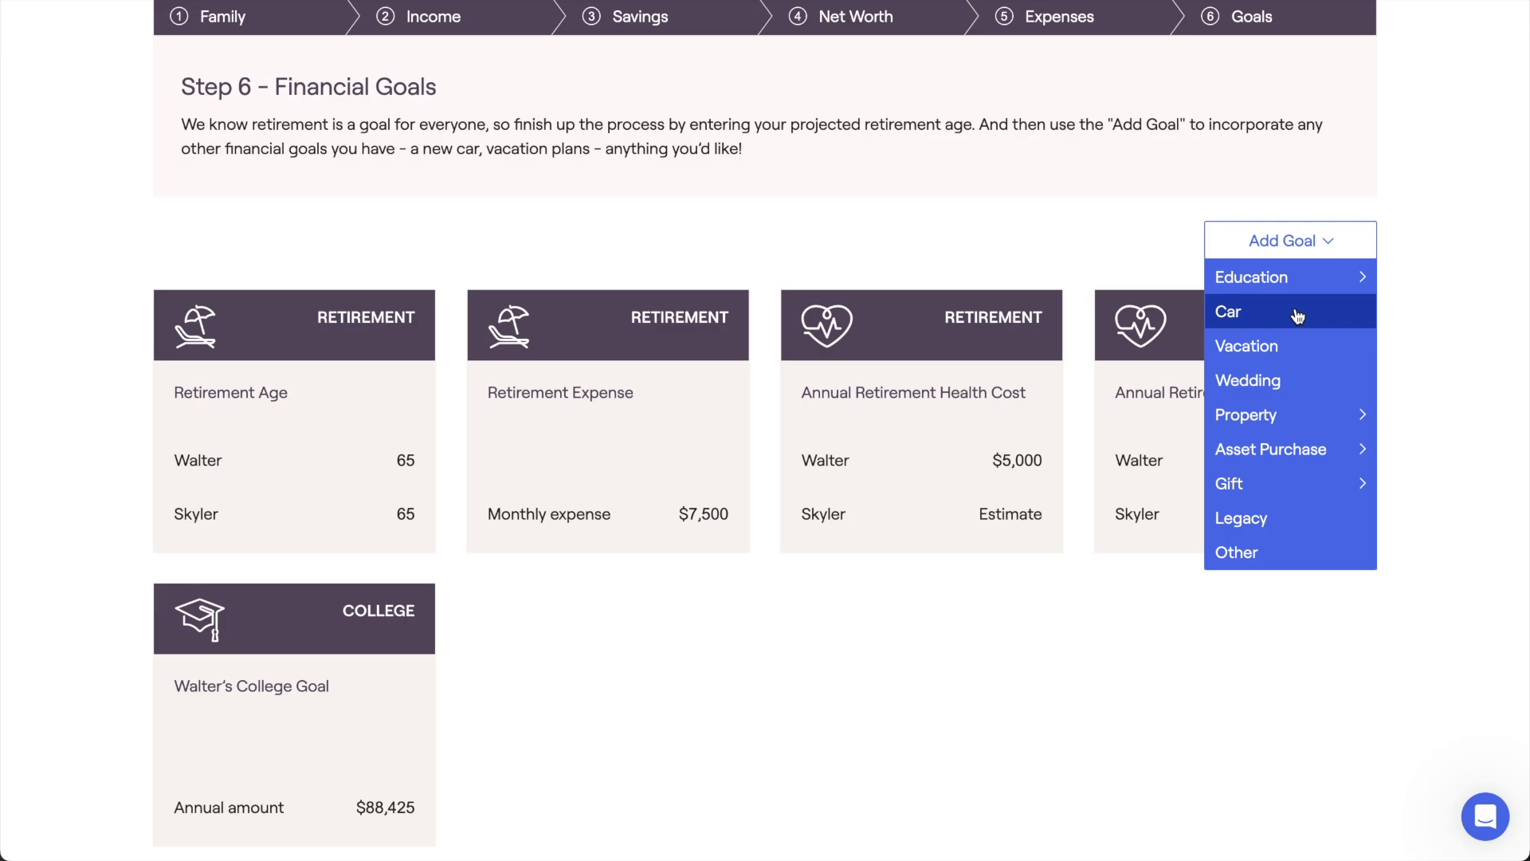
left_click(1314, 348)
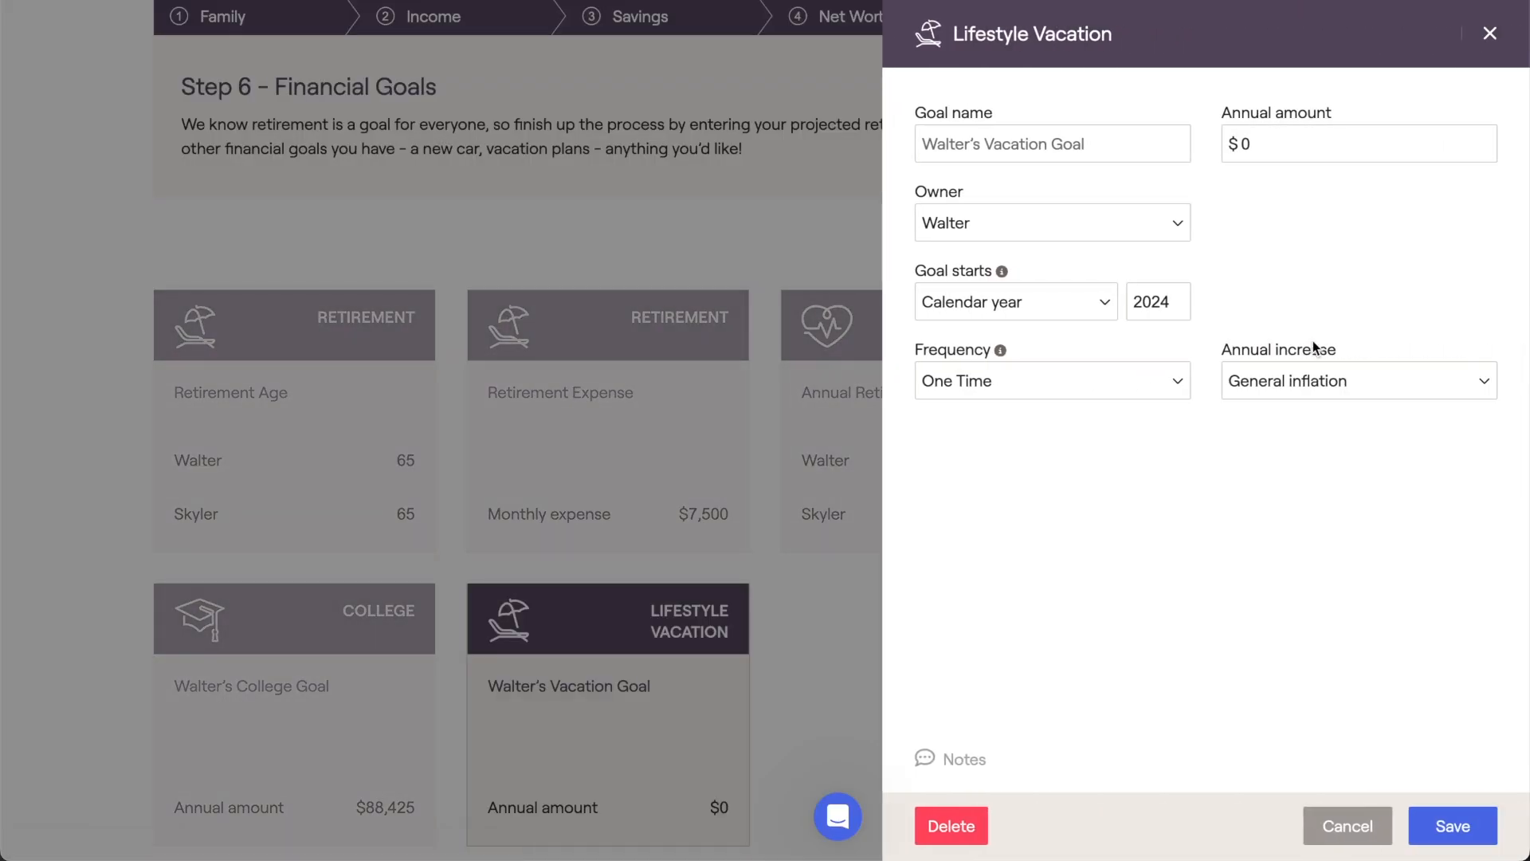
left_click(1177, 386)
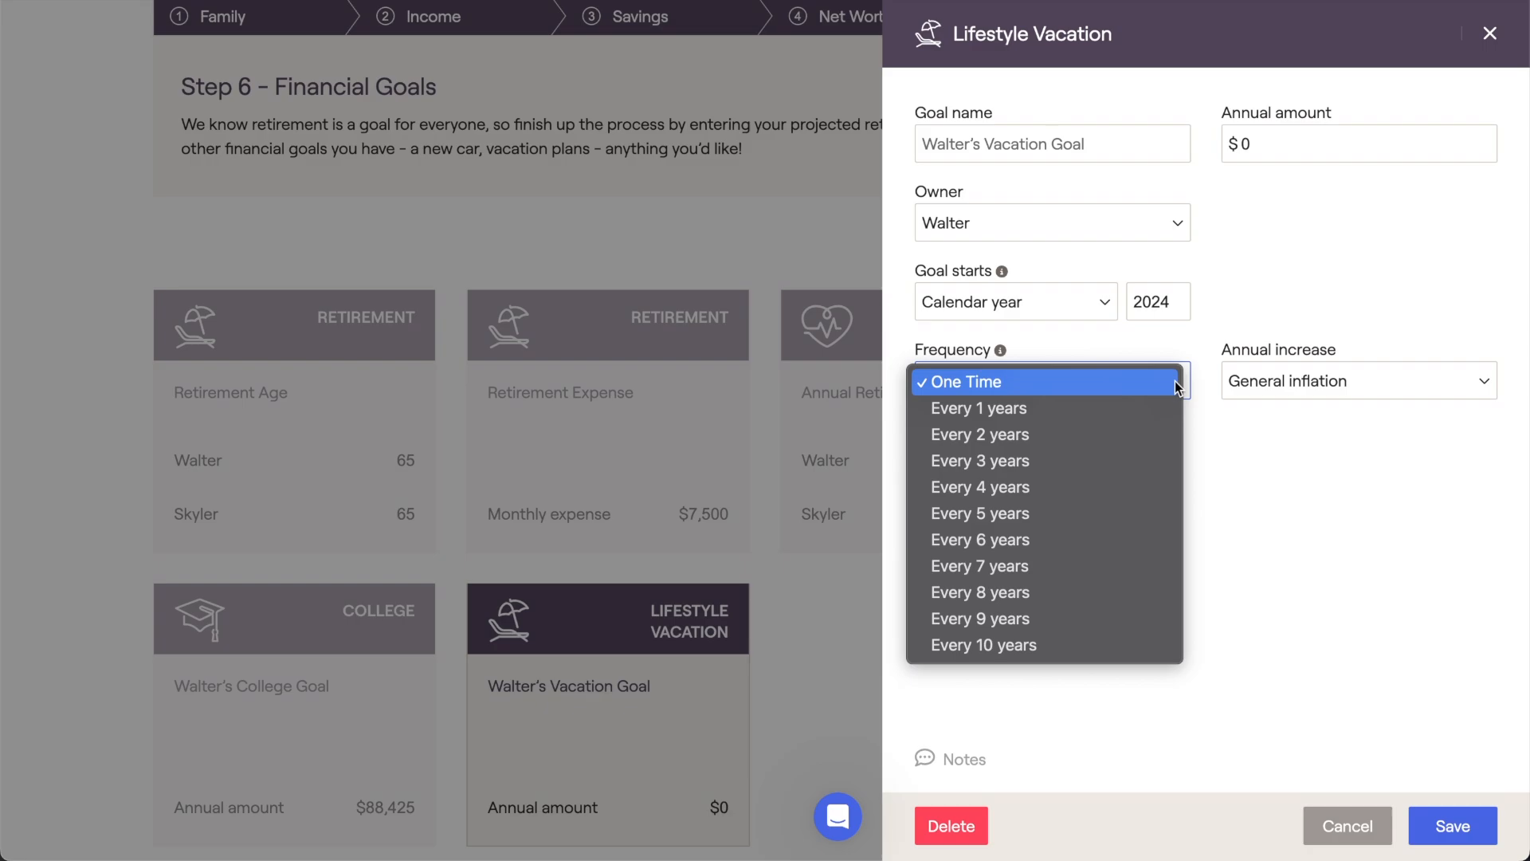
left_click(1174, 381)
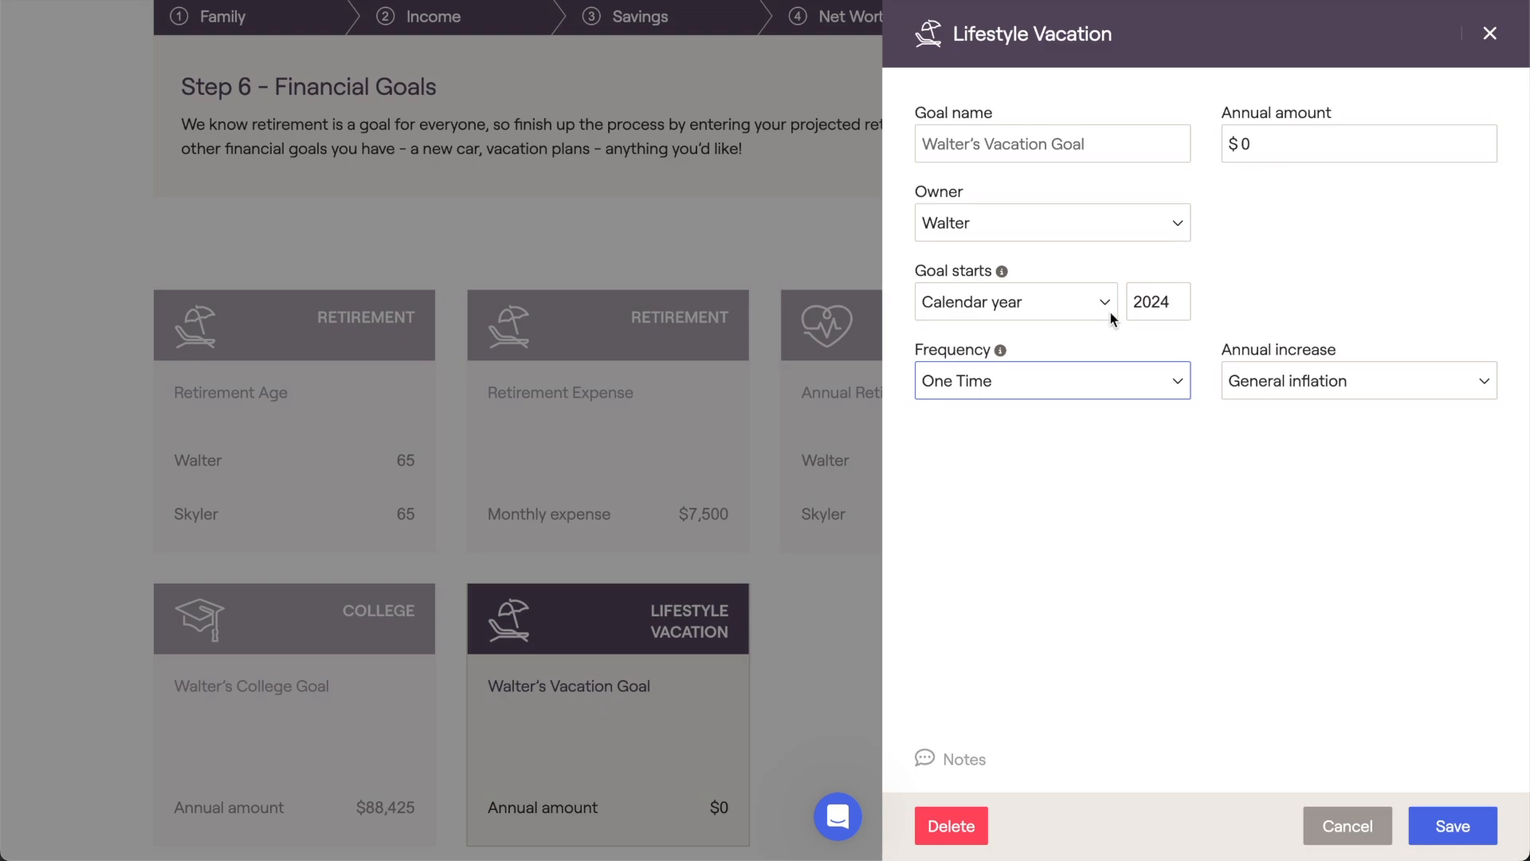
key("Escape")
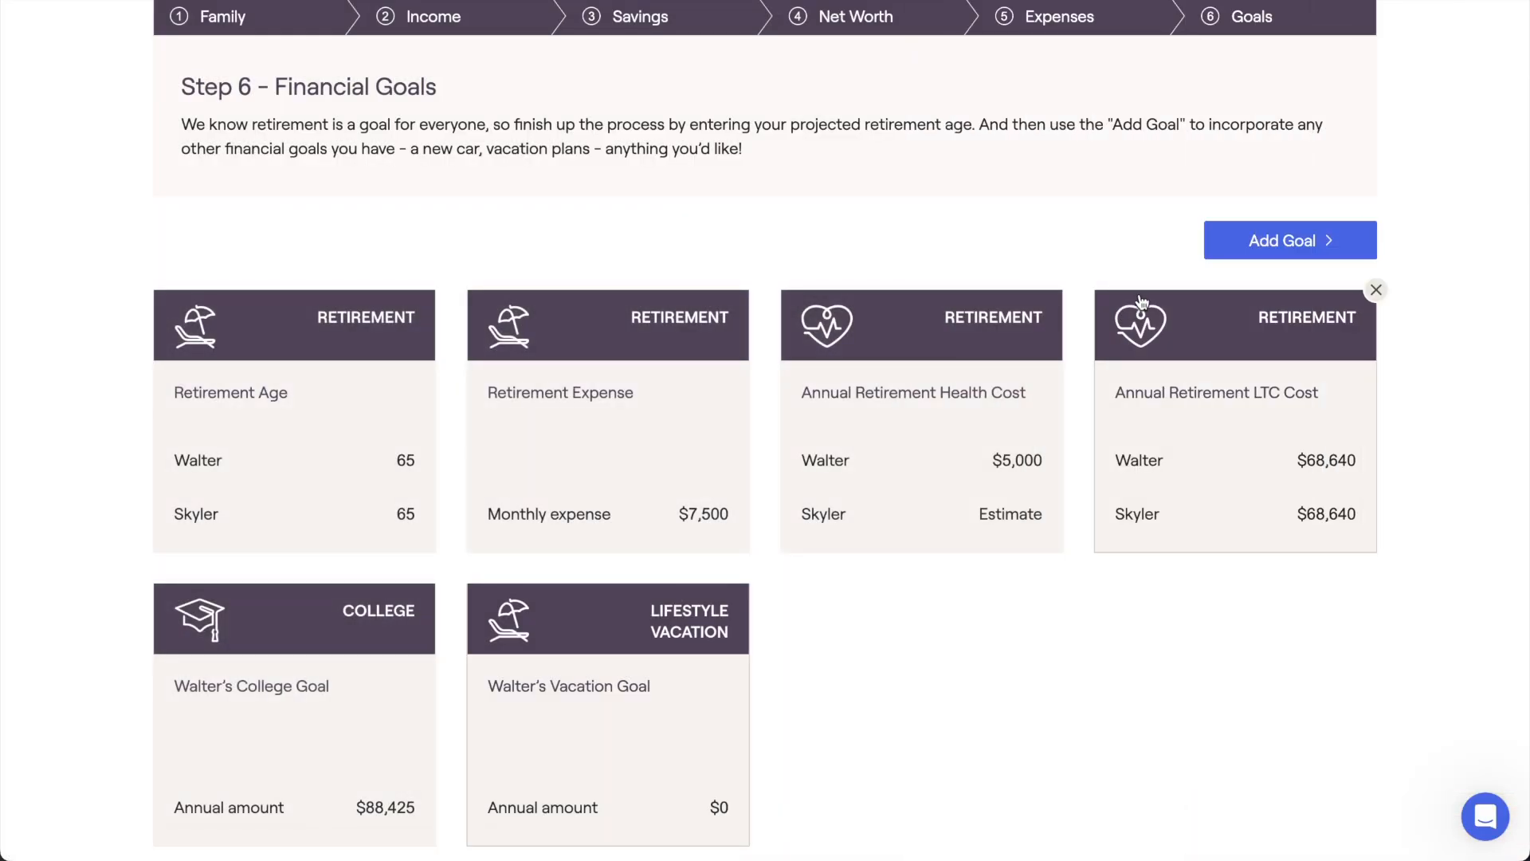
Add a Primary Home Relocation goal from the property goal types.
left_click(1211, 243)
mouse_move(1281, 418)
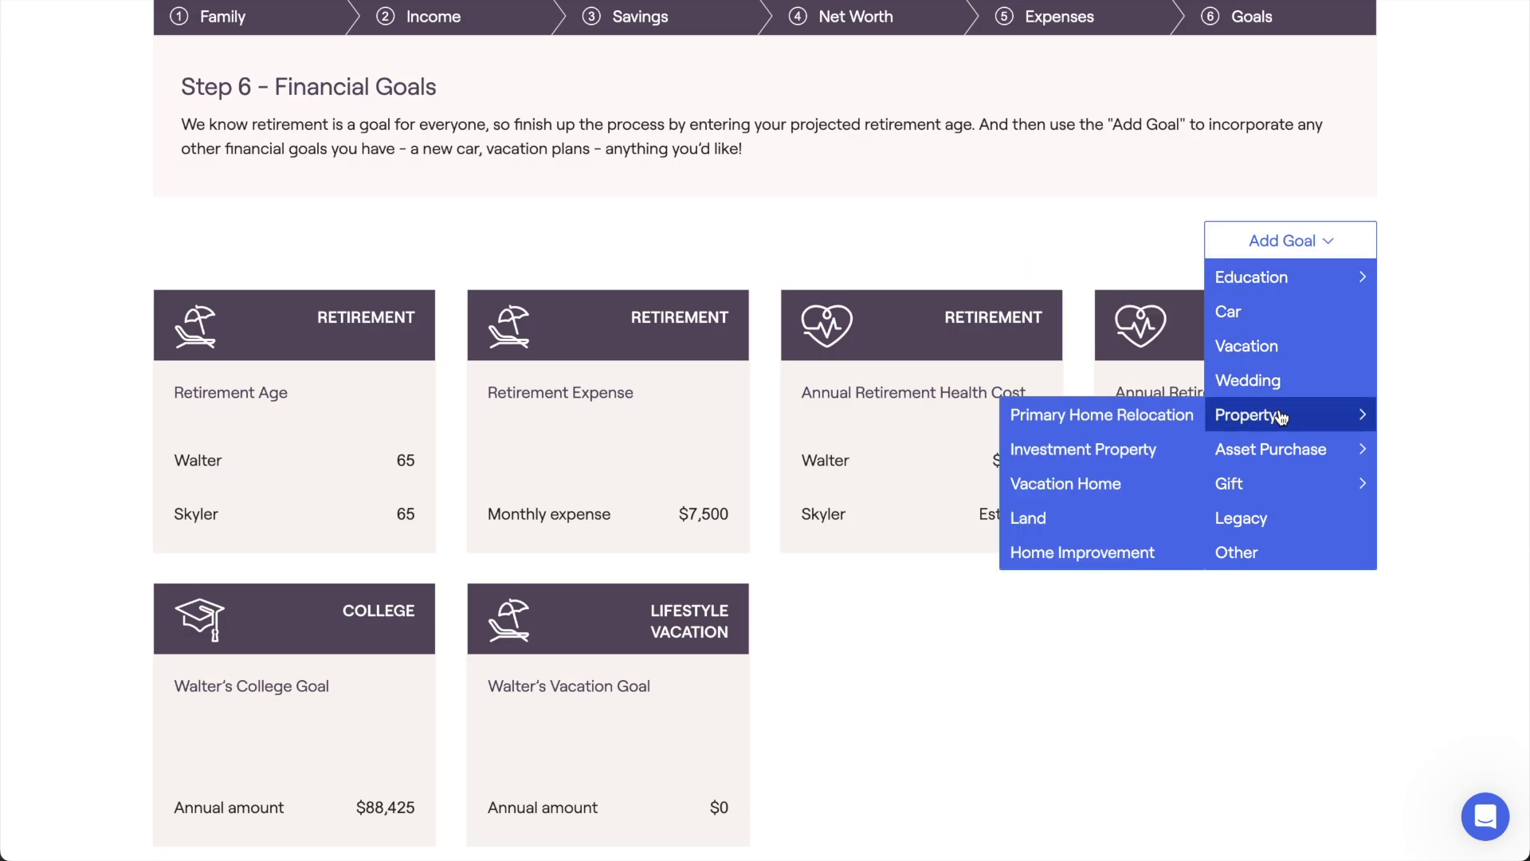
left_click(1146, 423)
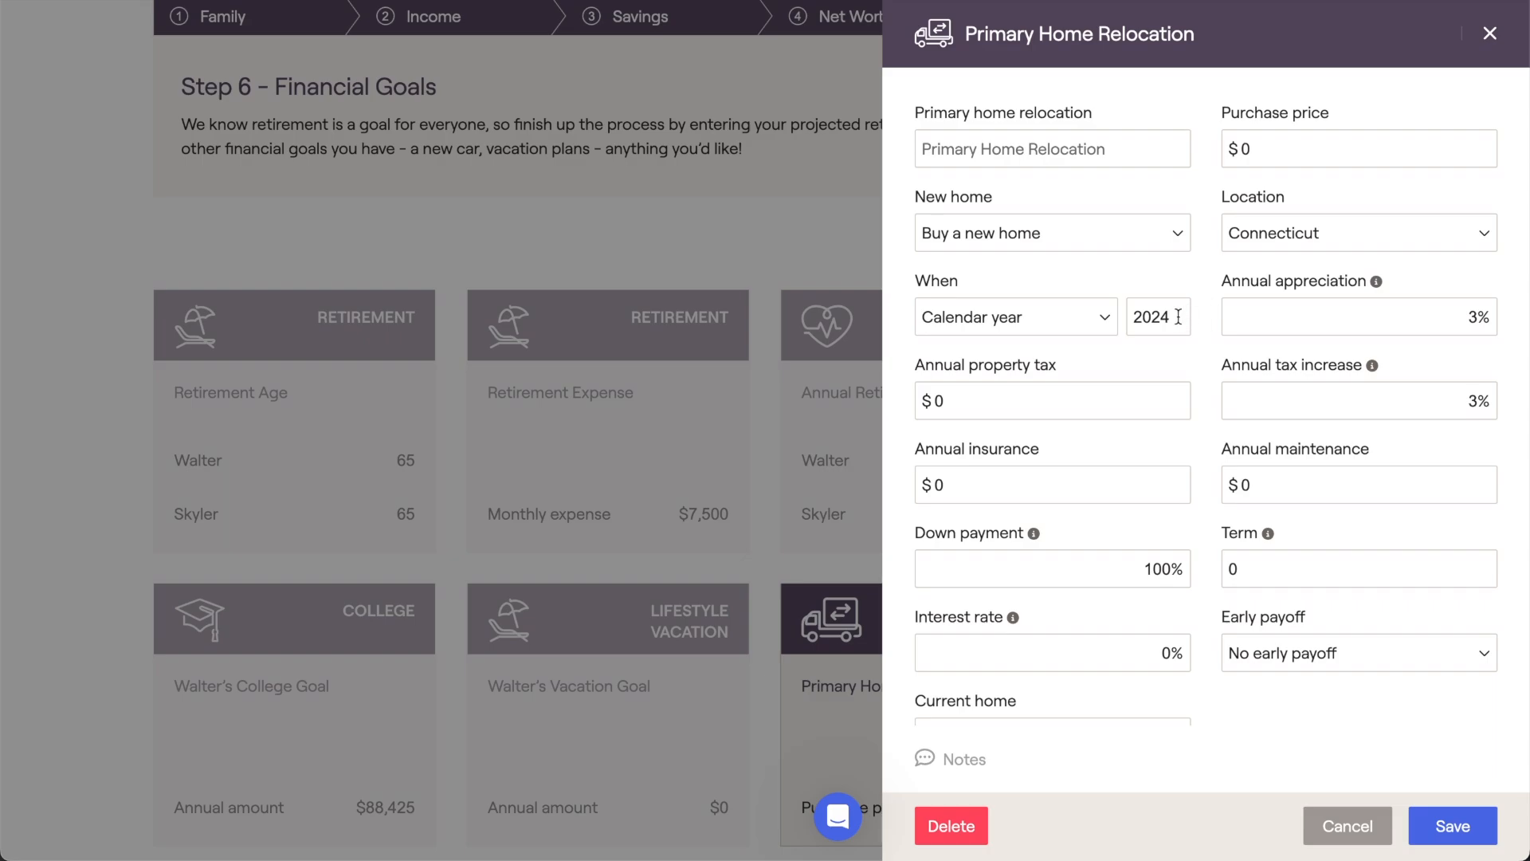
Review the Current home options of the Primary Home Relocation goal, keep Sell immediately, and close the goal's details.
scroll(1175, 319, "down", 1)
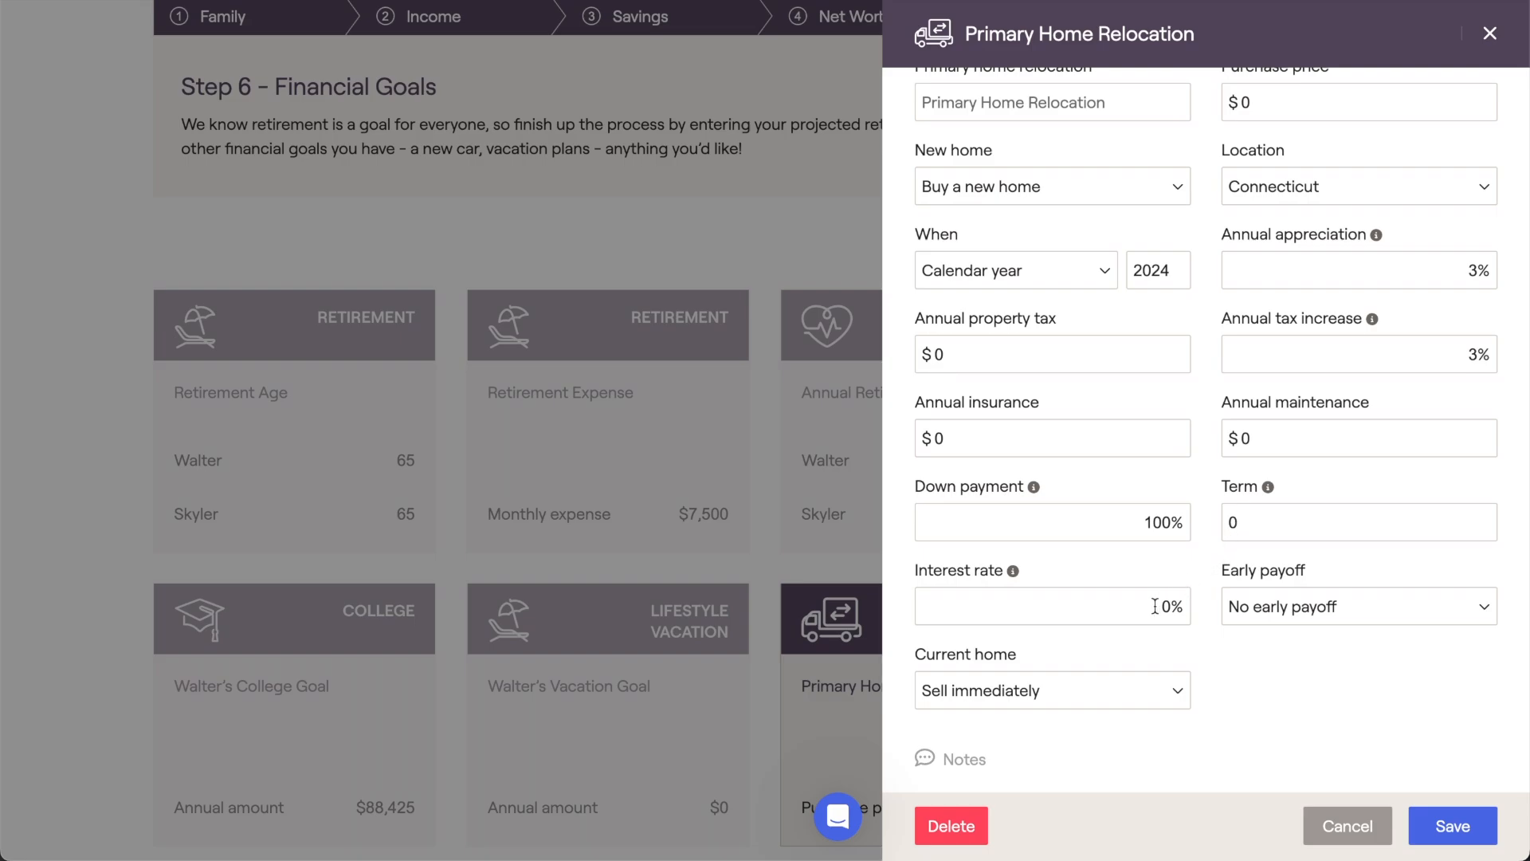
left_click(1160, 690)
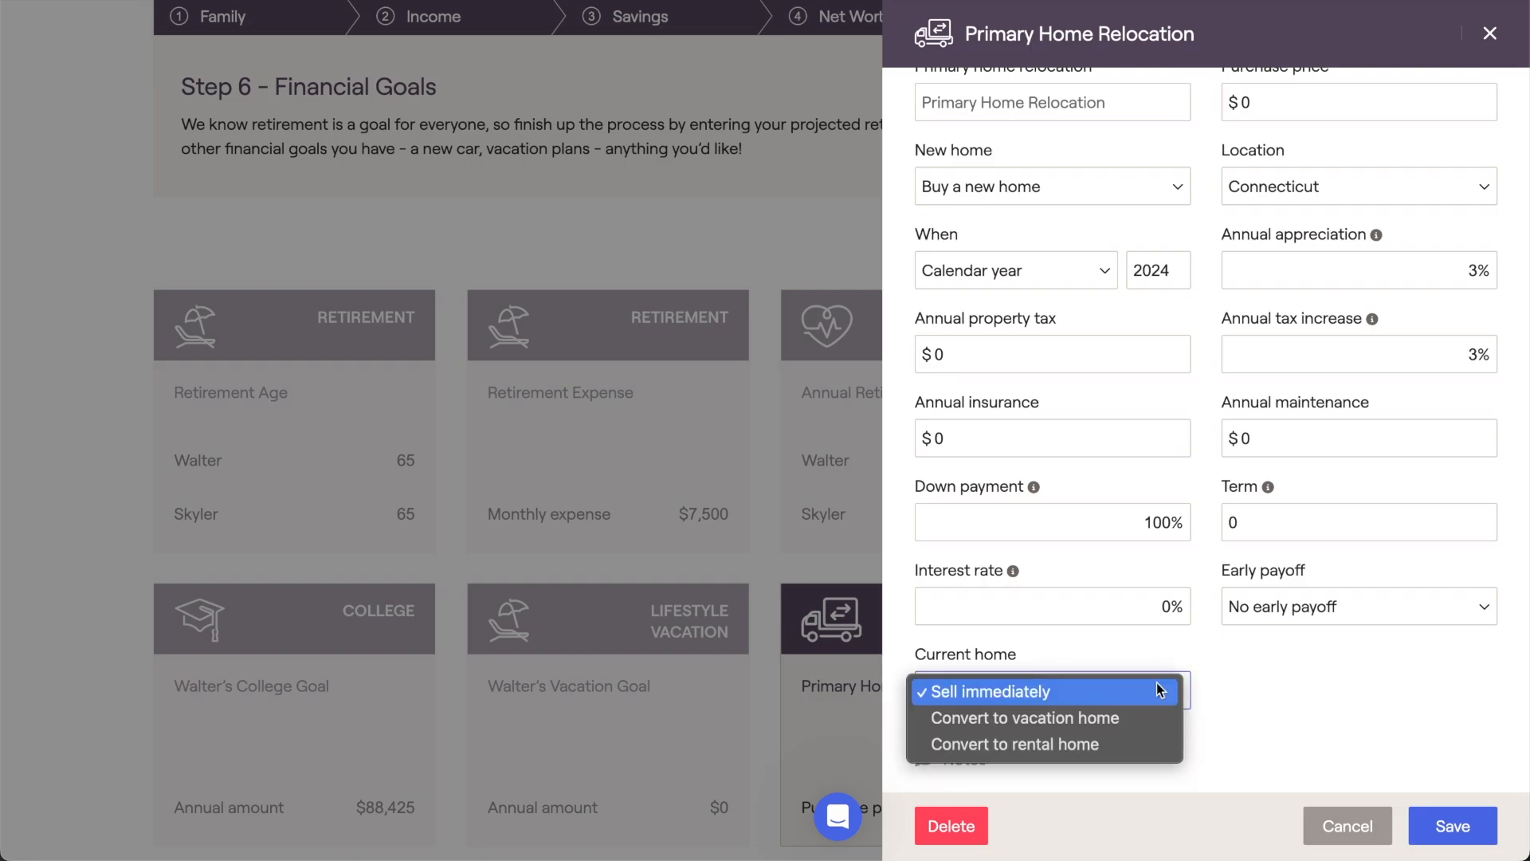
left_click(1216, 687)
key("Escape")
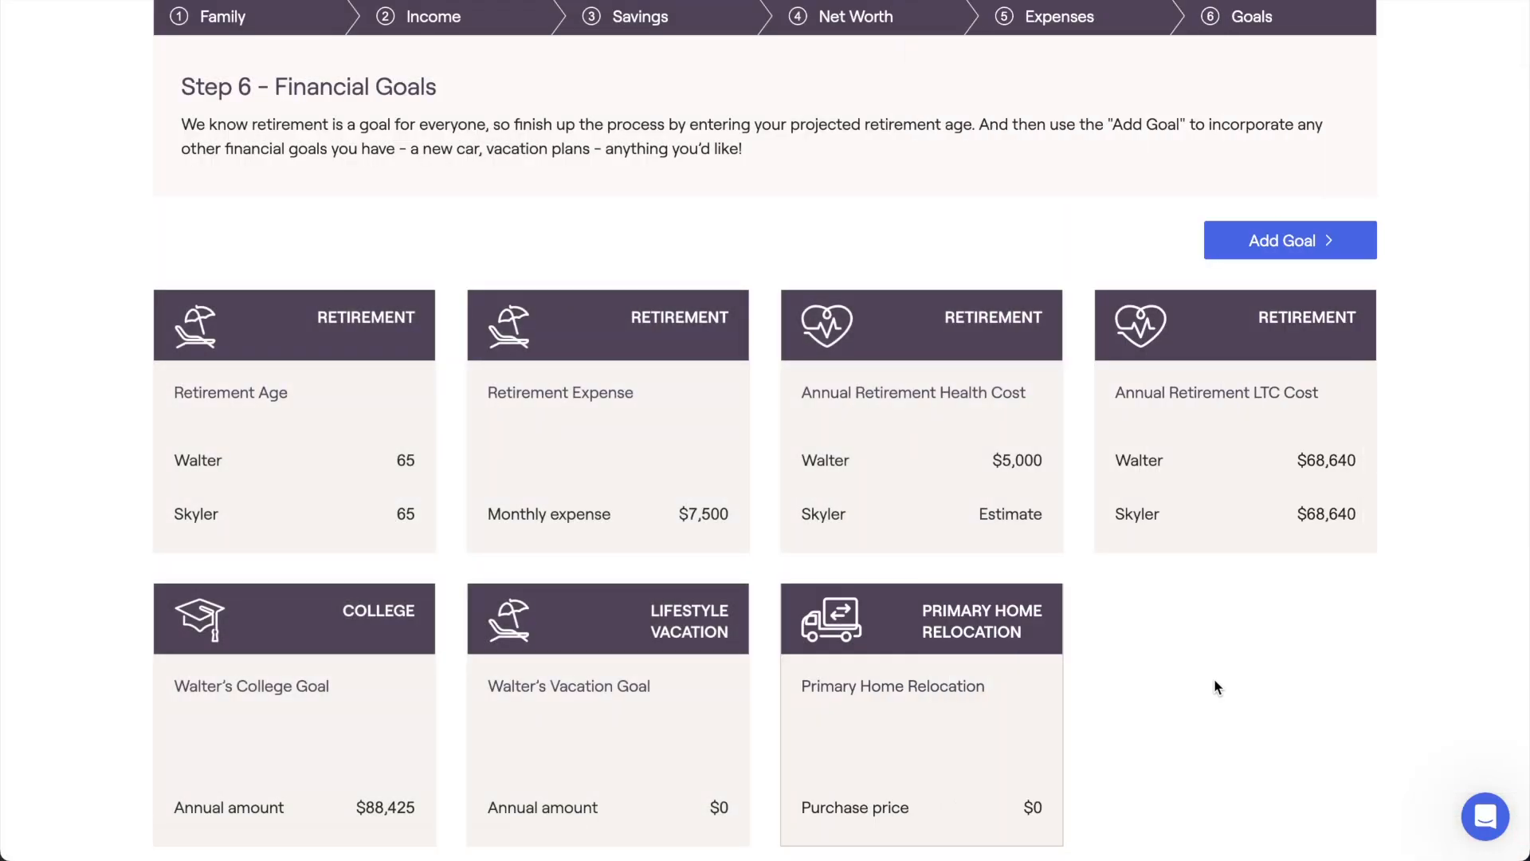
Add a Legacy goal with a target amount of $100,000 and save it.
left_click(1236, 256)
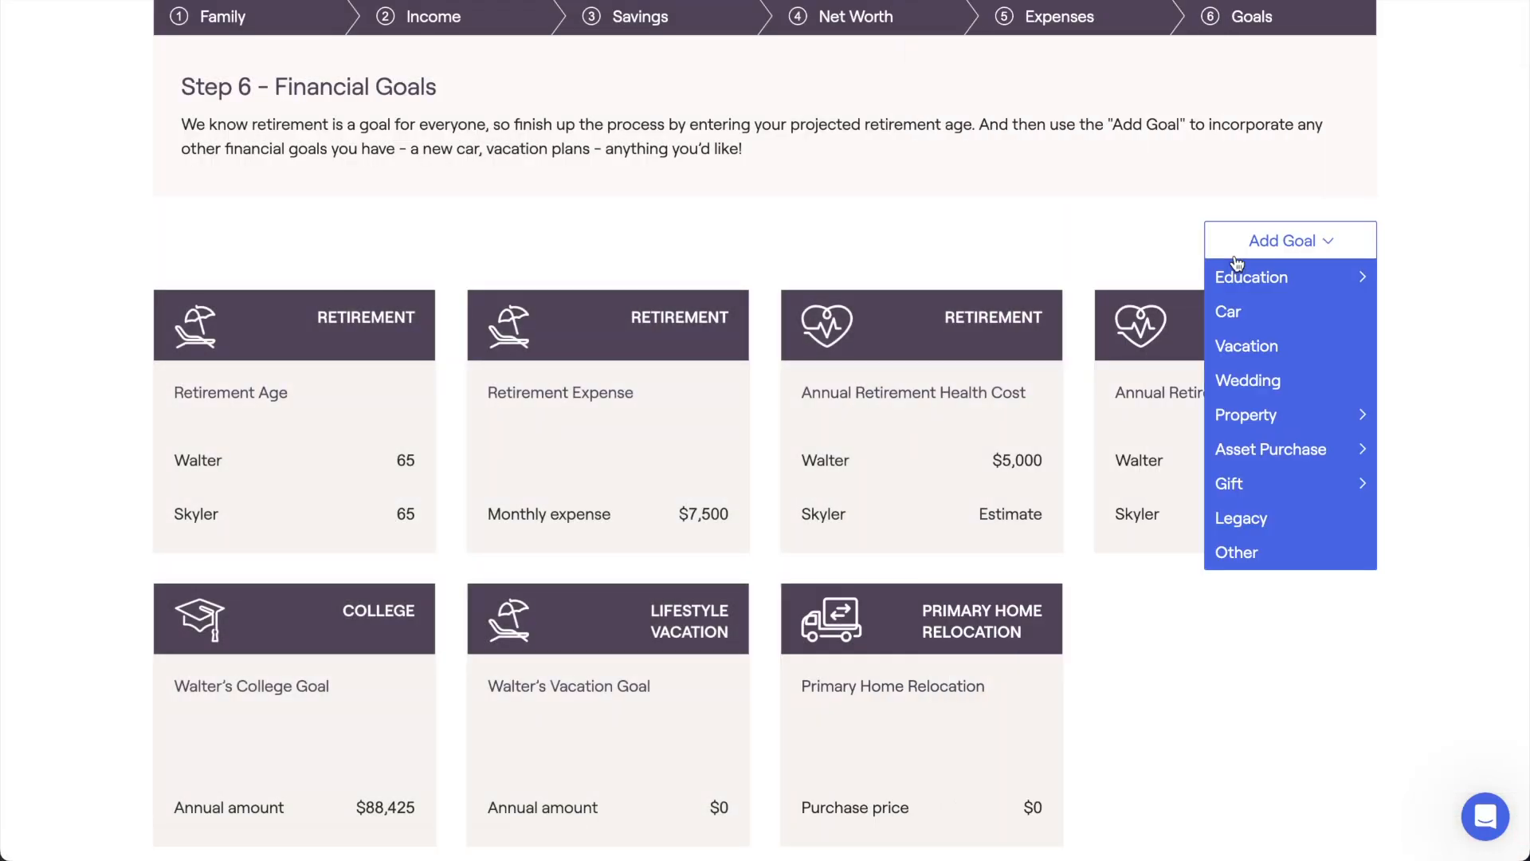
mouse_move(1305, 479)
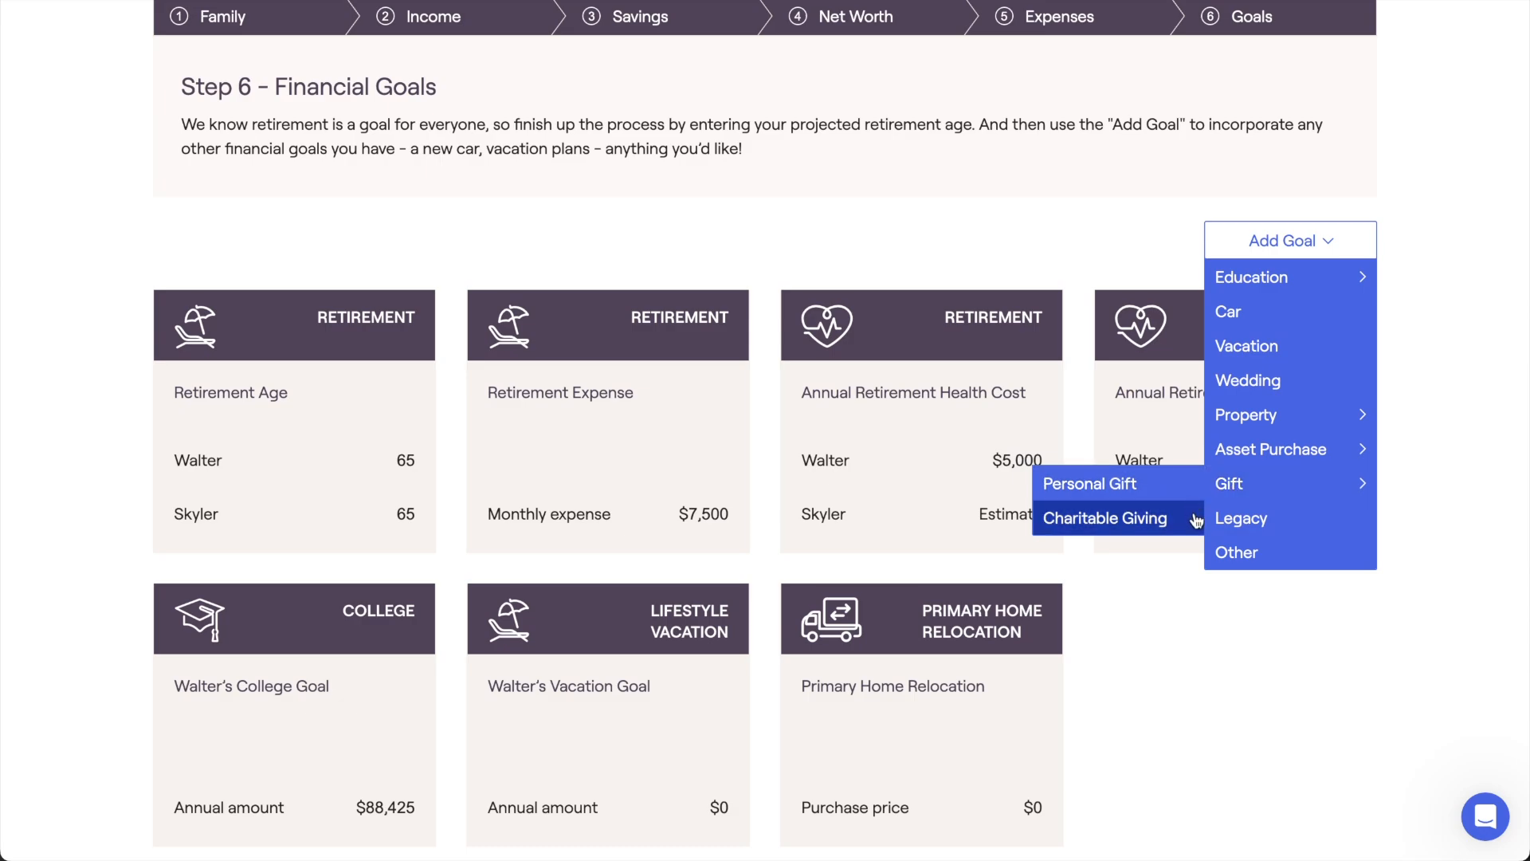
left_click(1284, 520)
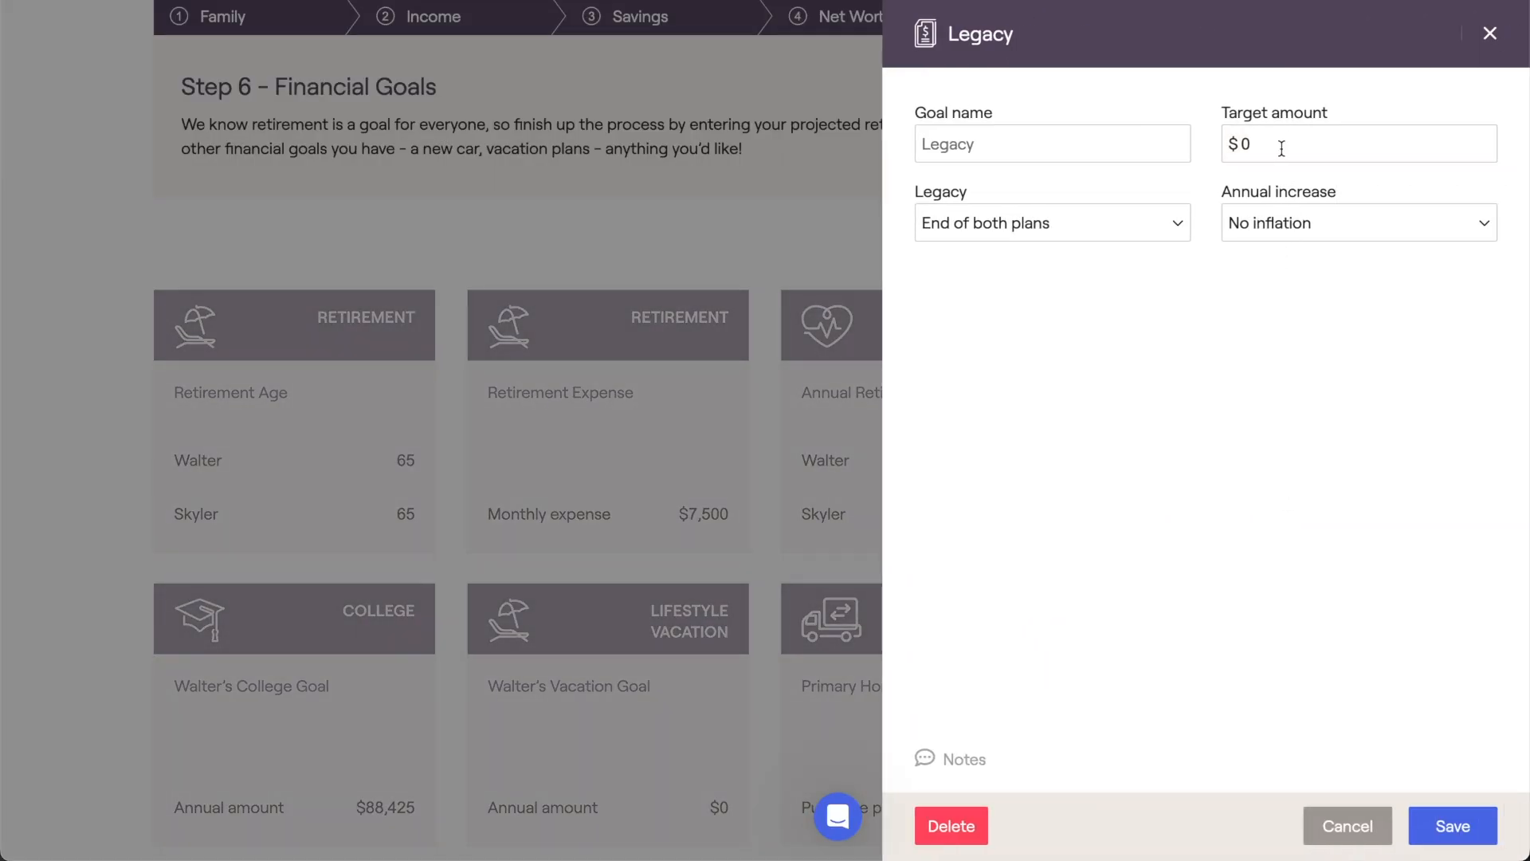
left_click(1281, 148)
type("100000")
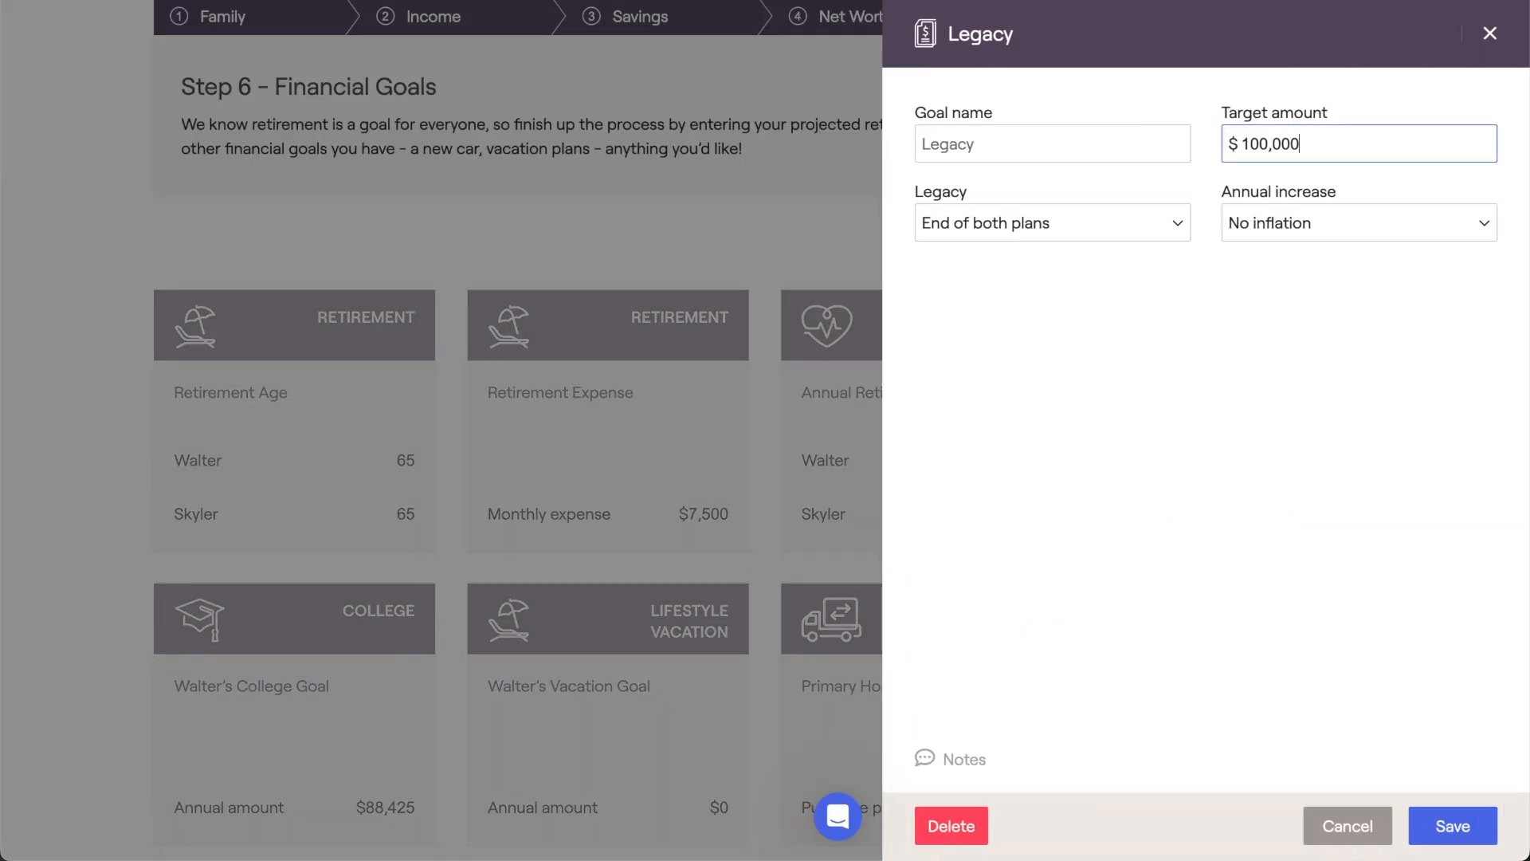
left_click(1280, 284)
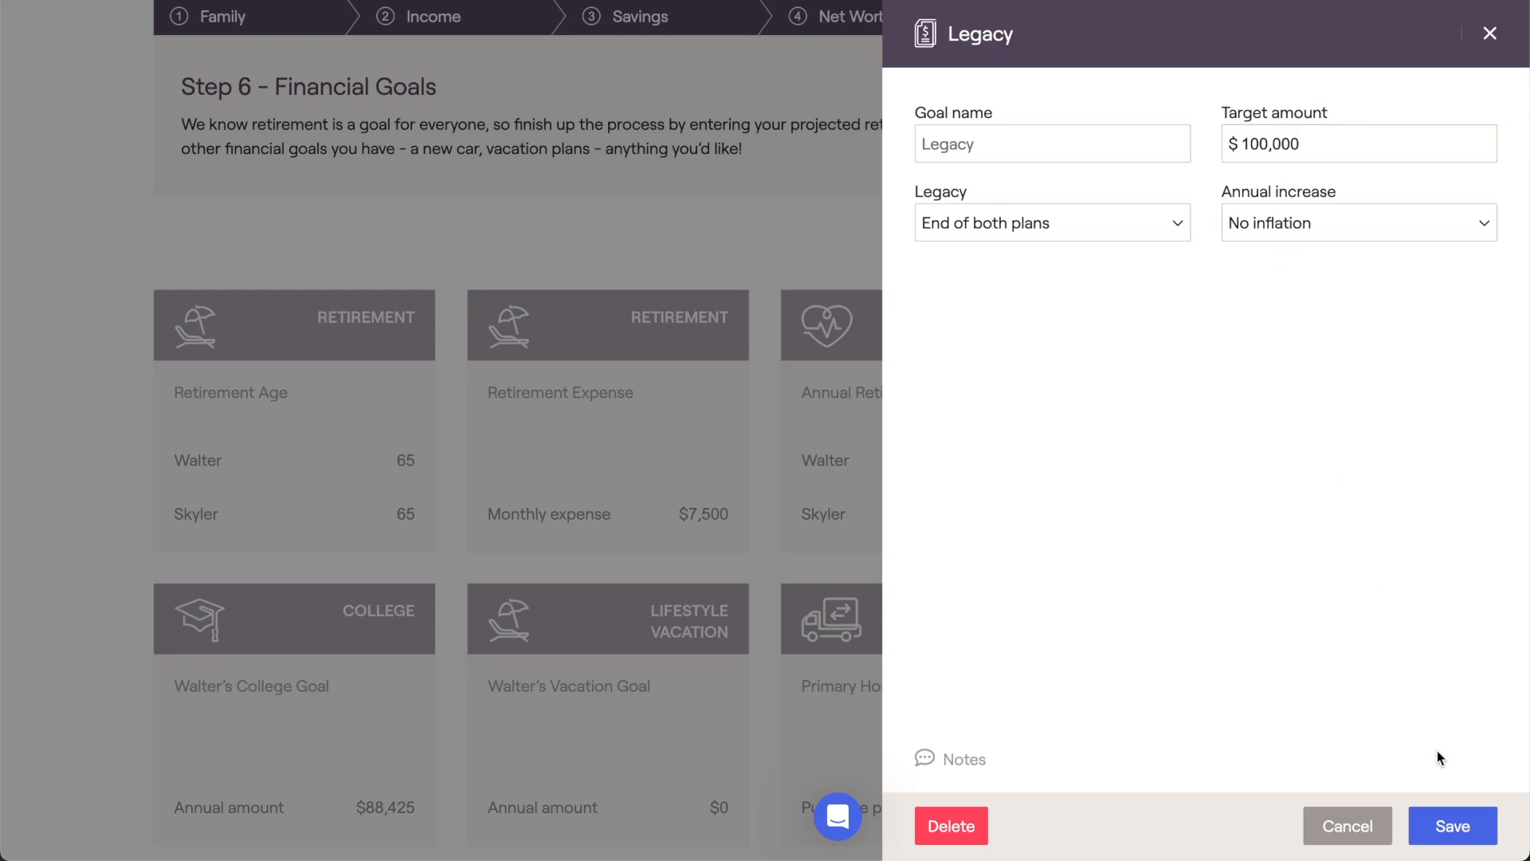
left_click(1455, 810)
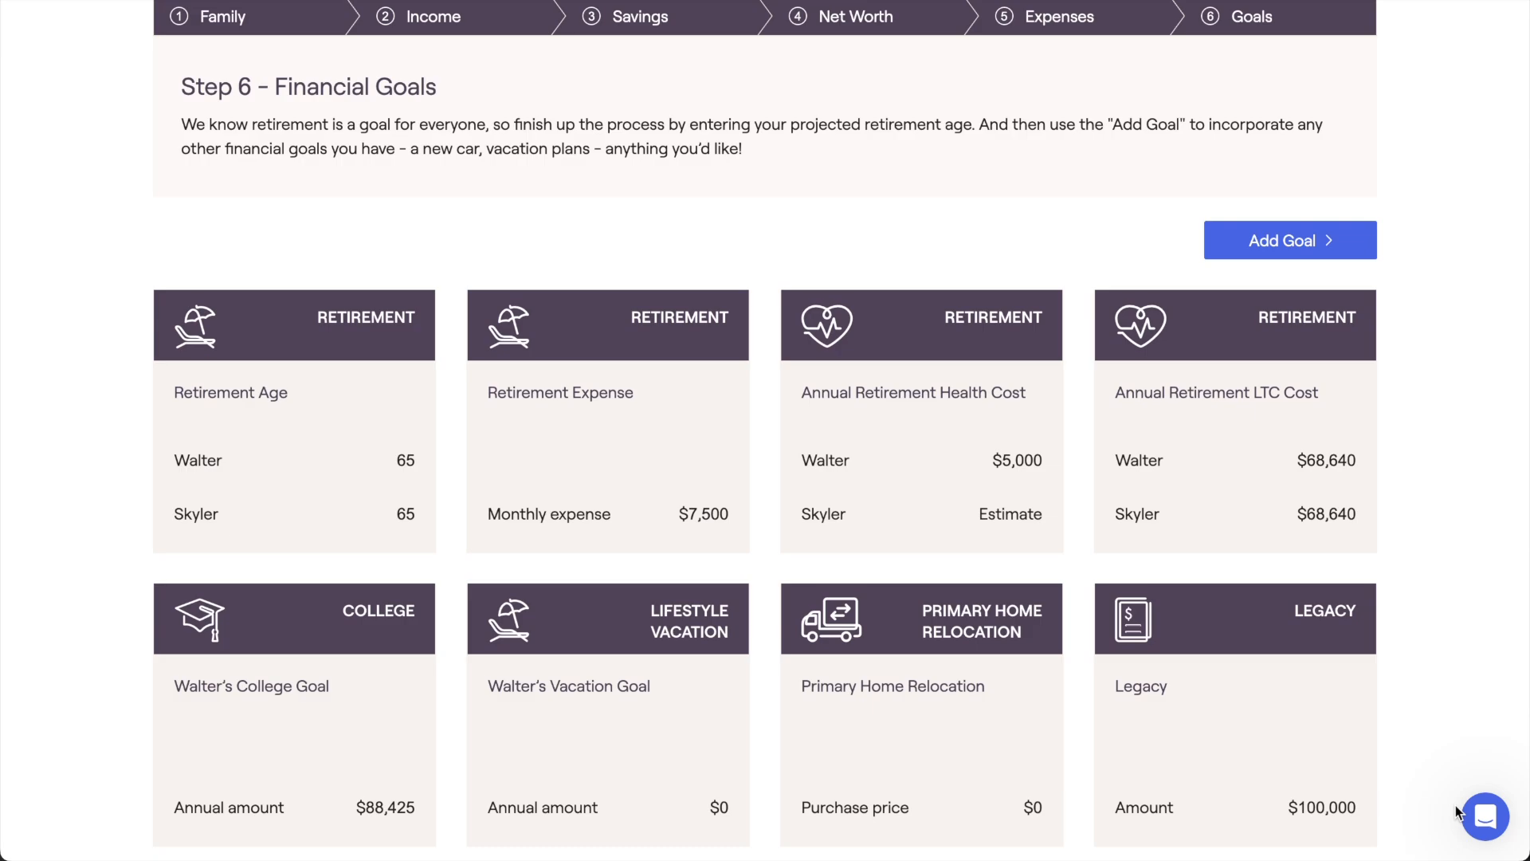
Complete the Financial Goals step without adding another goal and open the client profile's Goals page.
left_click(1310, 253)
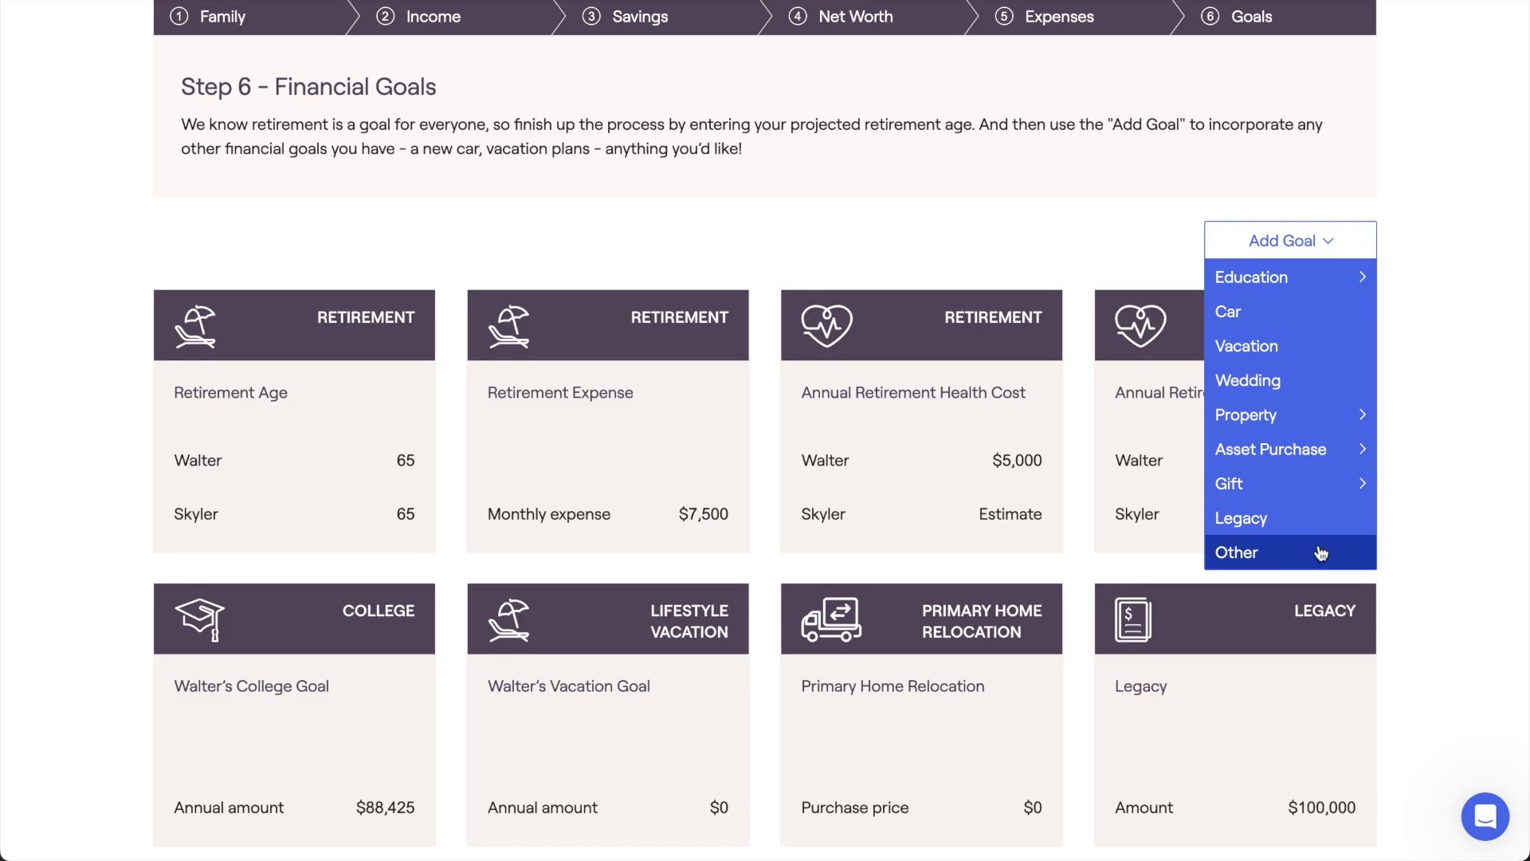
left_click(1397, 518)
scroll(1397, 518, "down", 2)
scroll(1396, 519, "down", 1)
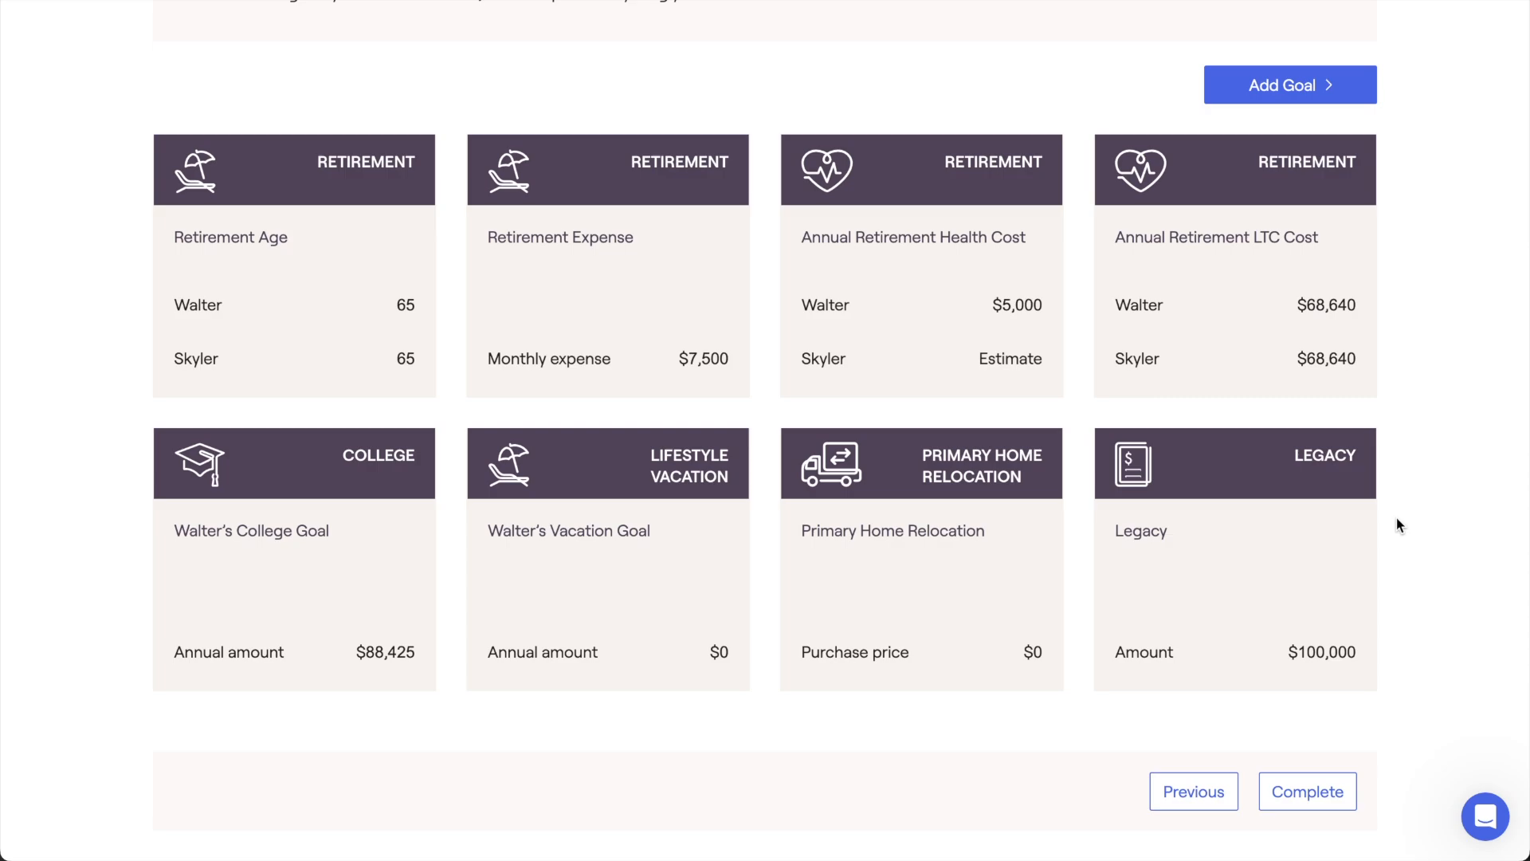
left_click(1311, 793)
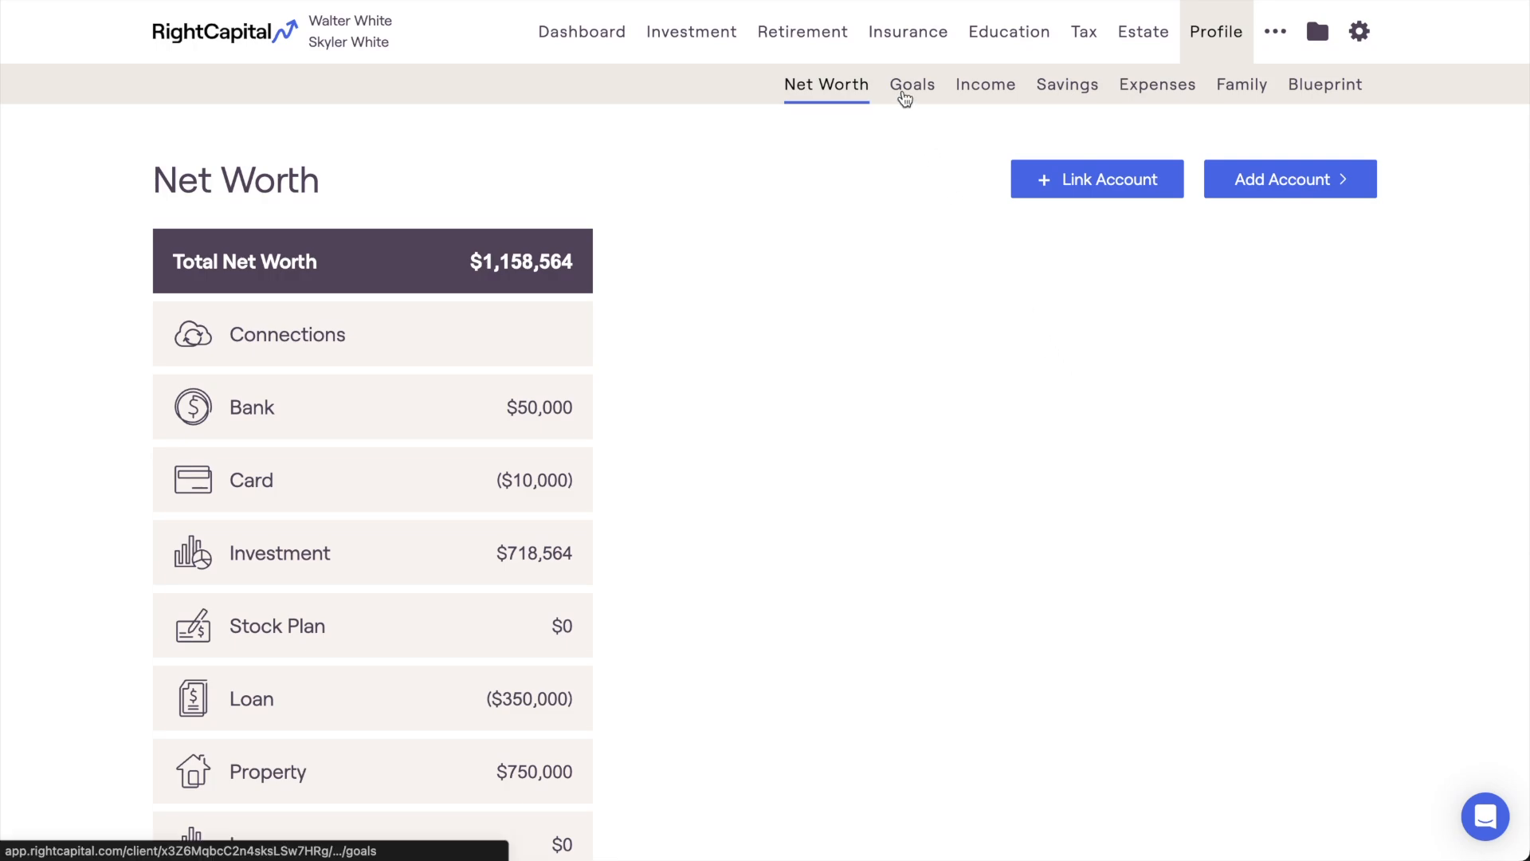
left_click(904, 97)
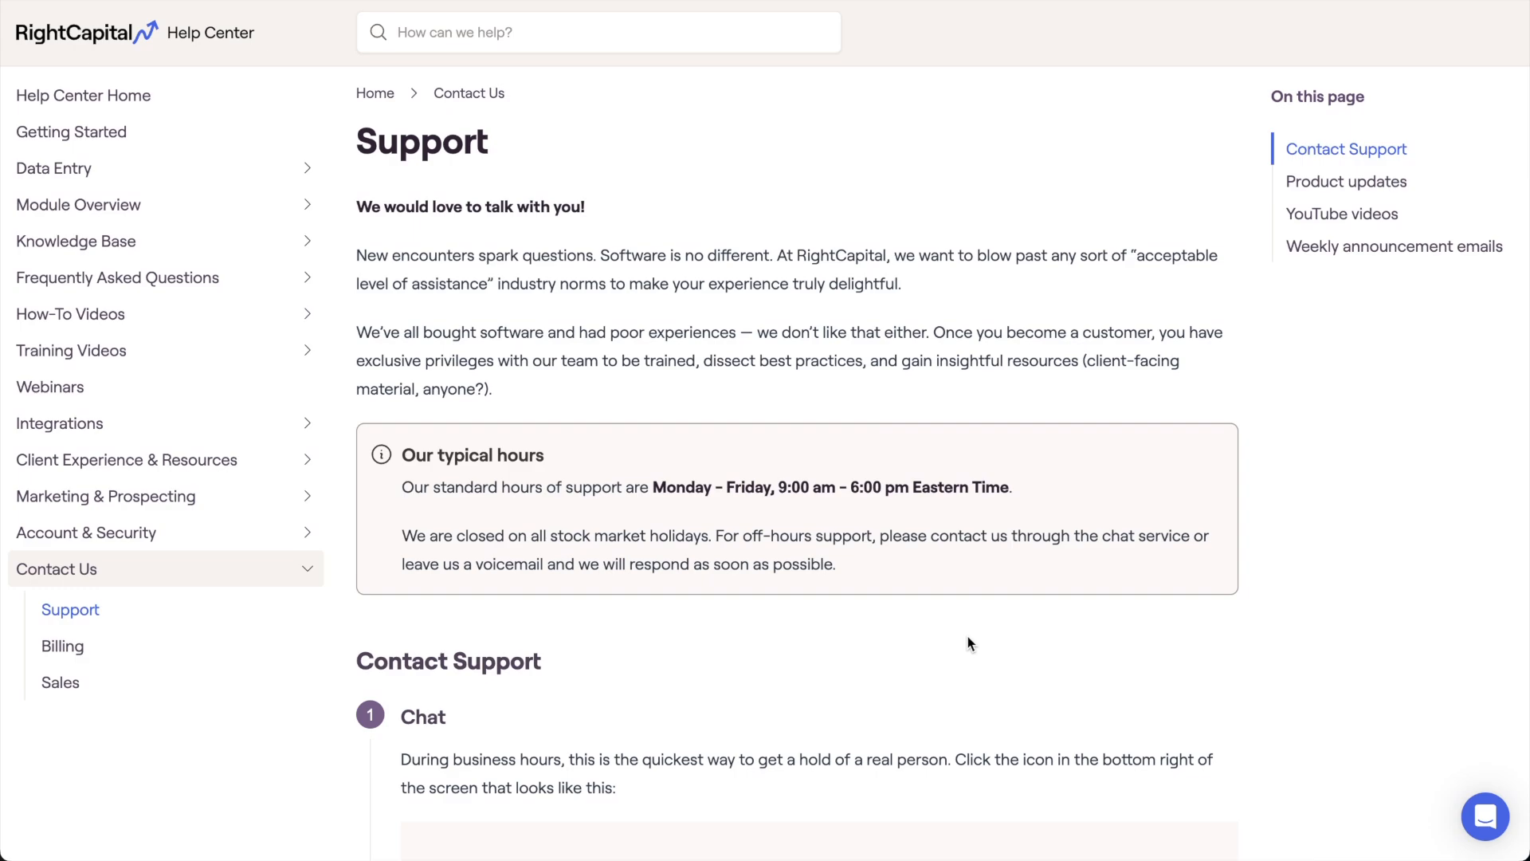
Review the chat, case review, phone and email contact options on the Help Center's Support page.
scroll(967, 637, "down", 4)
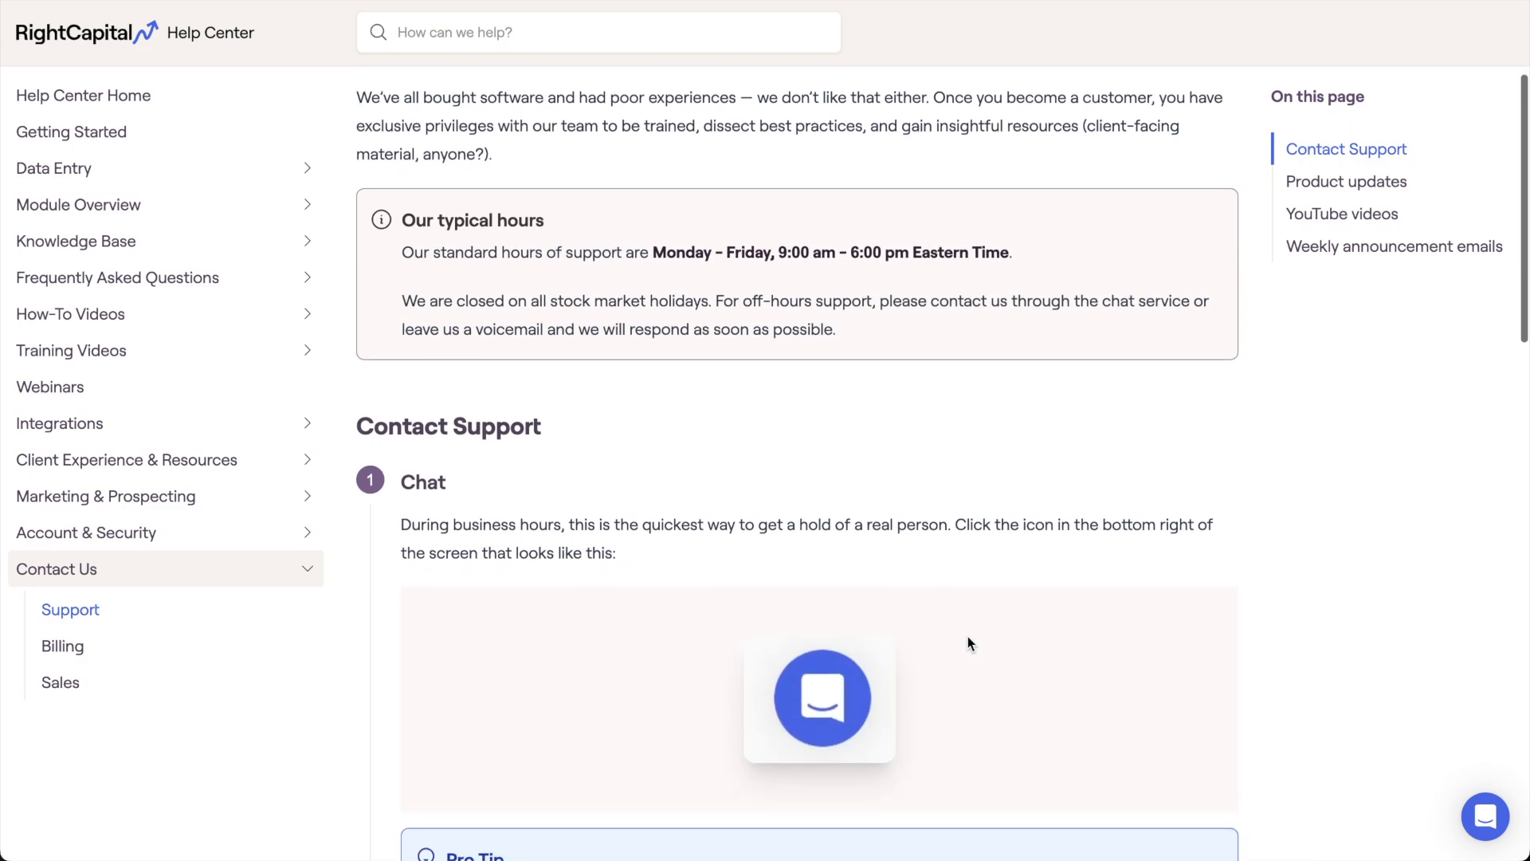
scroll(967, 636, "down", 4)
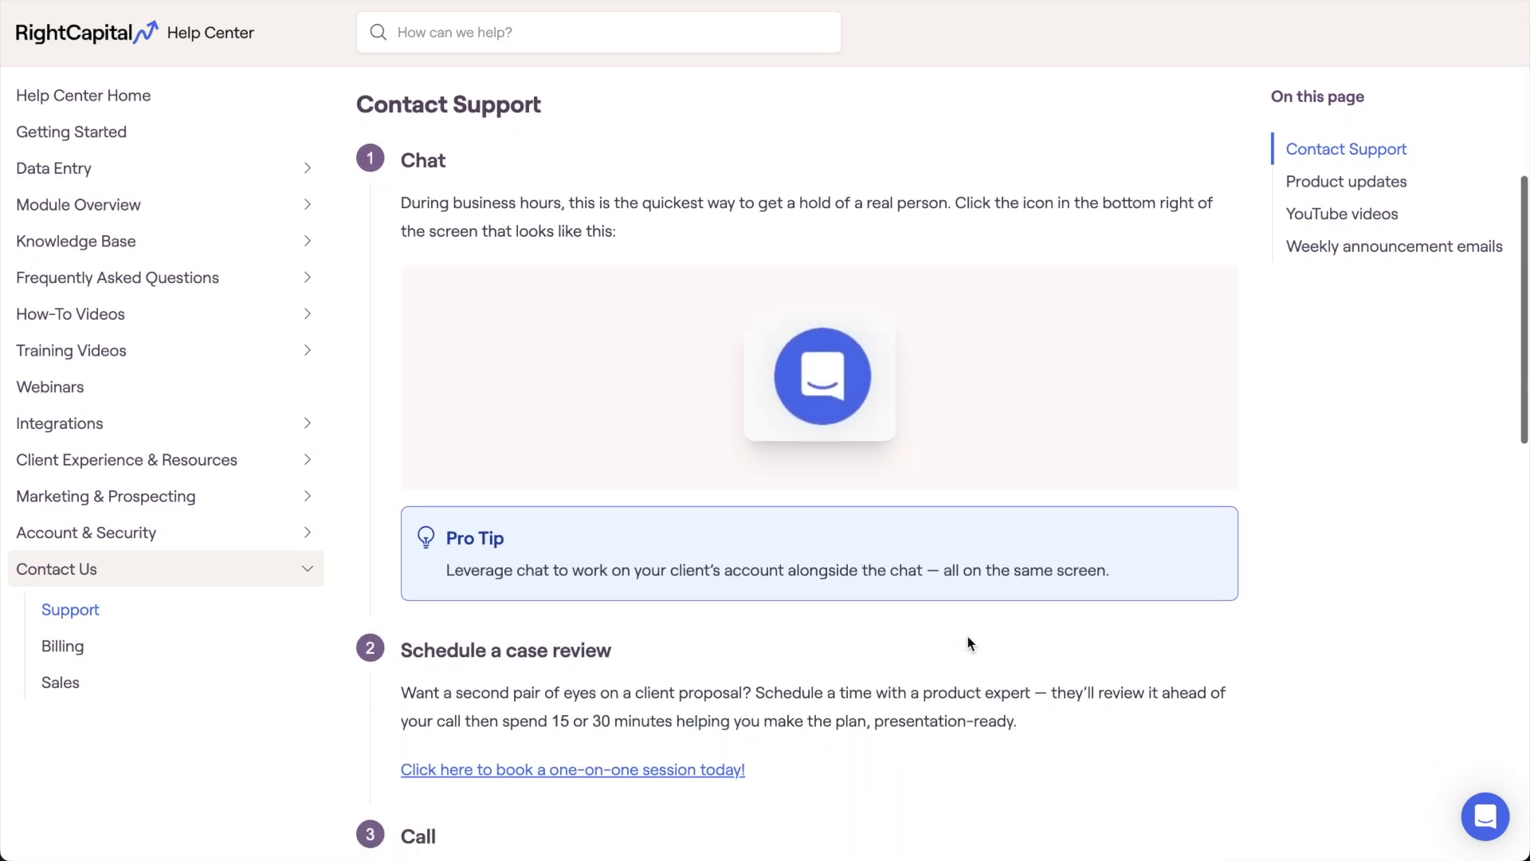
scroll(967, 636, "down", 5)
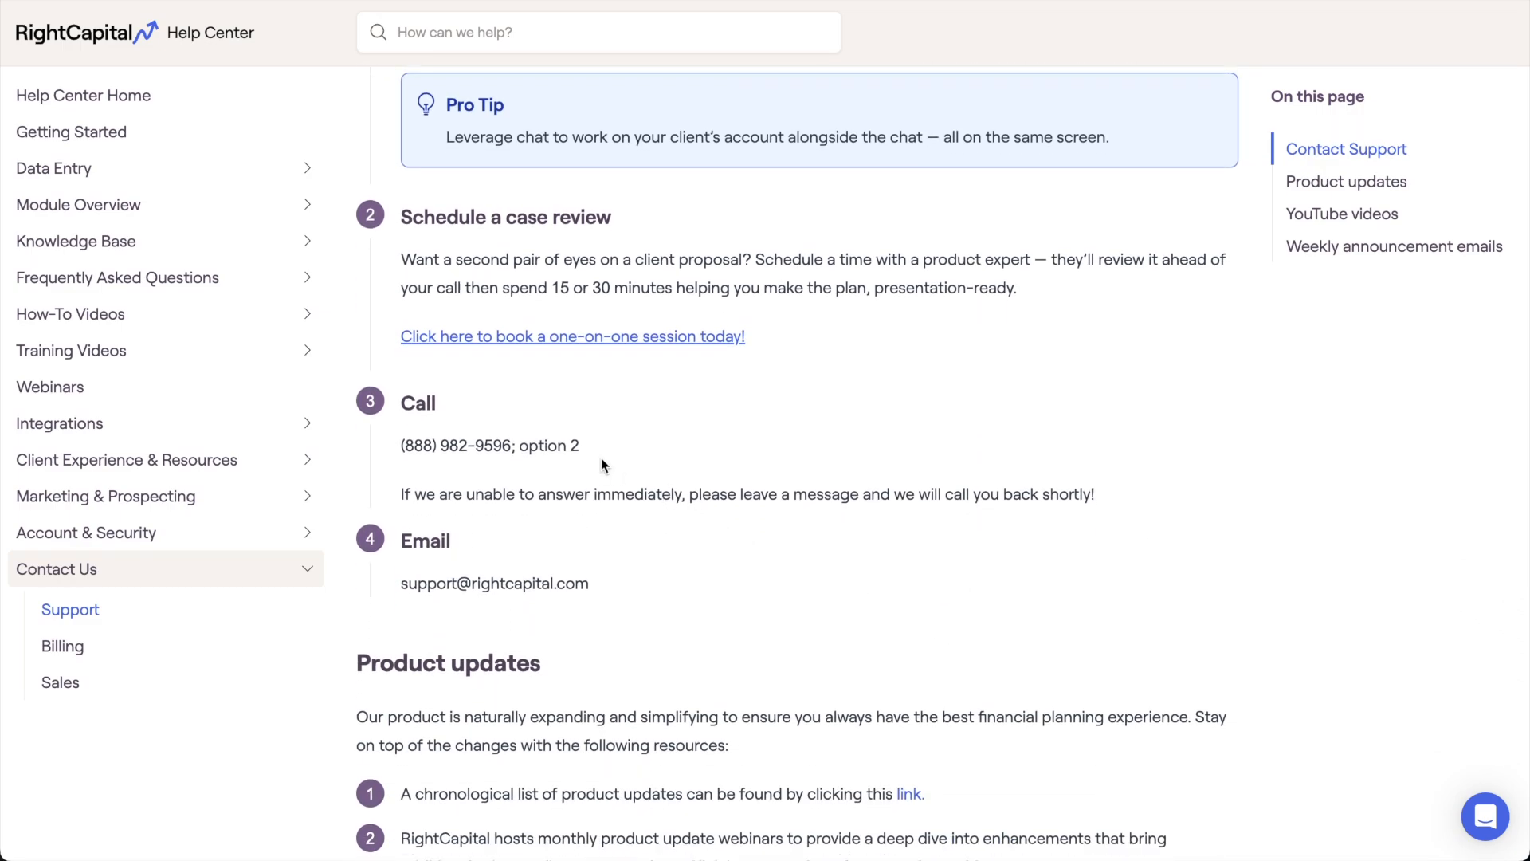
left_click_drag(533, 448, 402, 444)
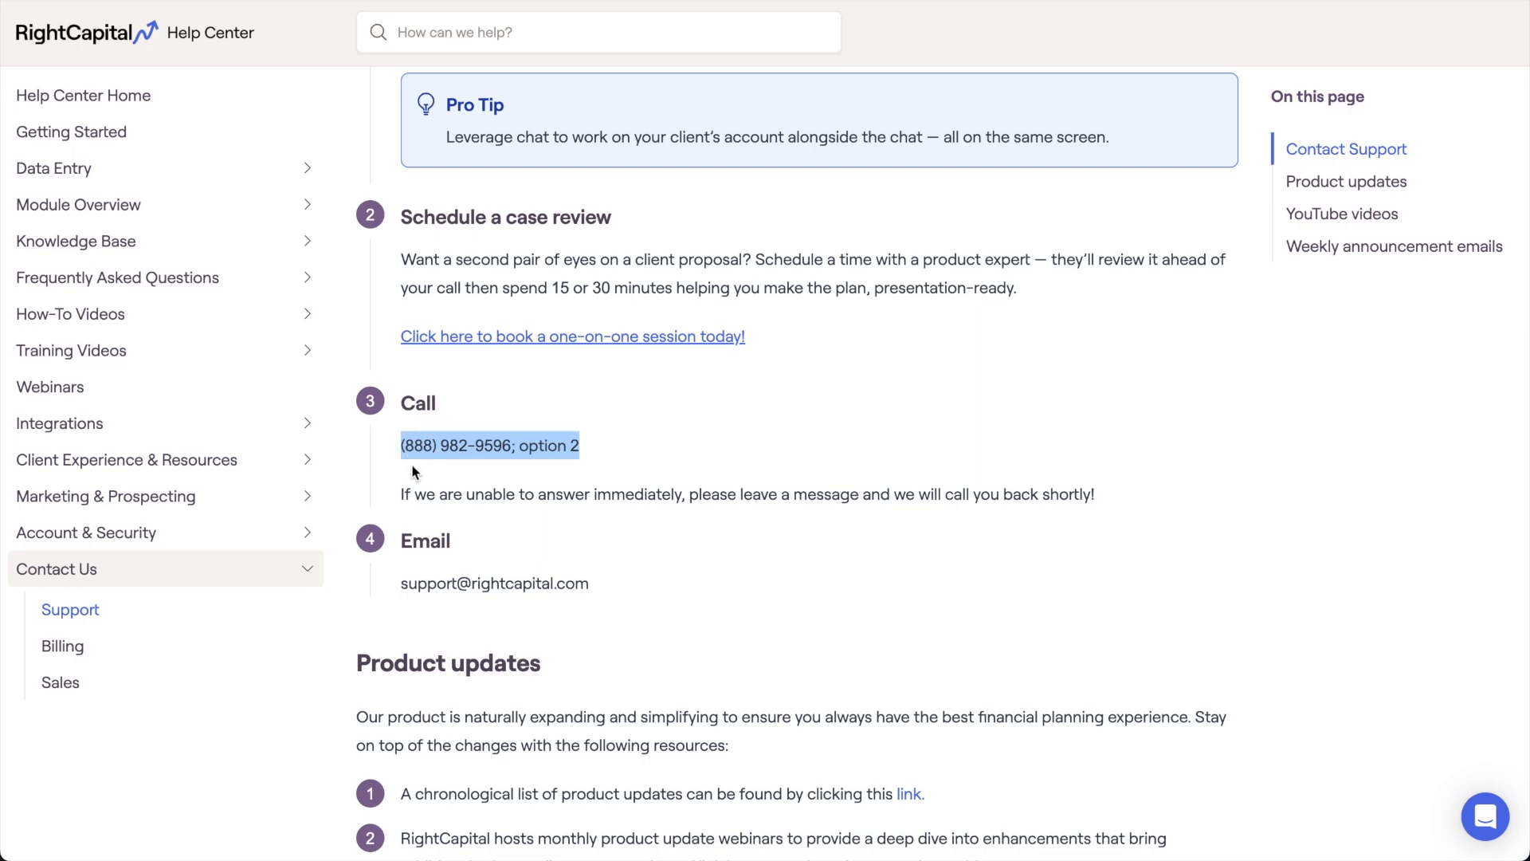
left_click(414, 472)
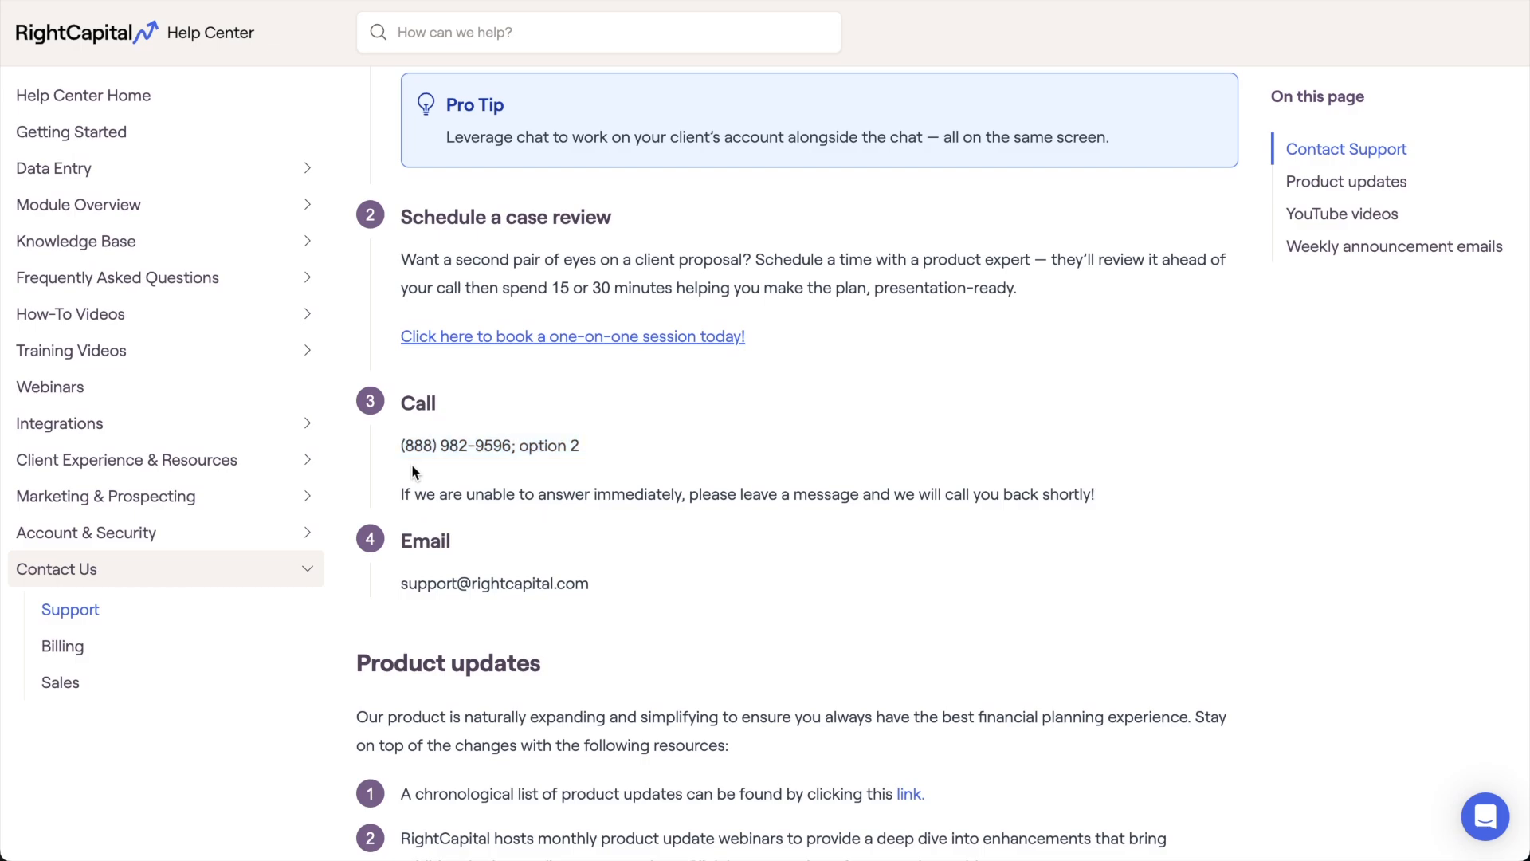